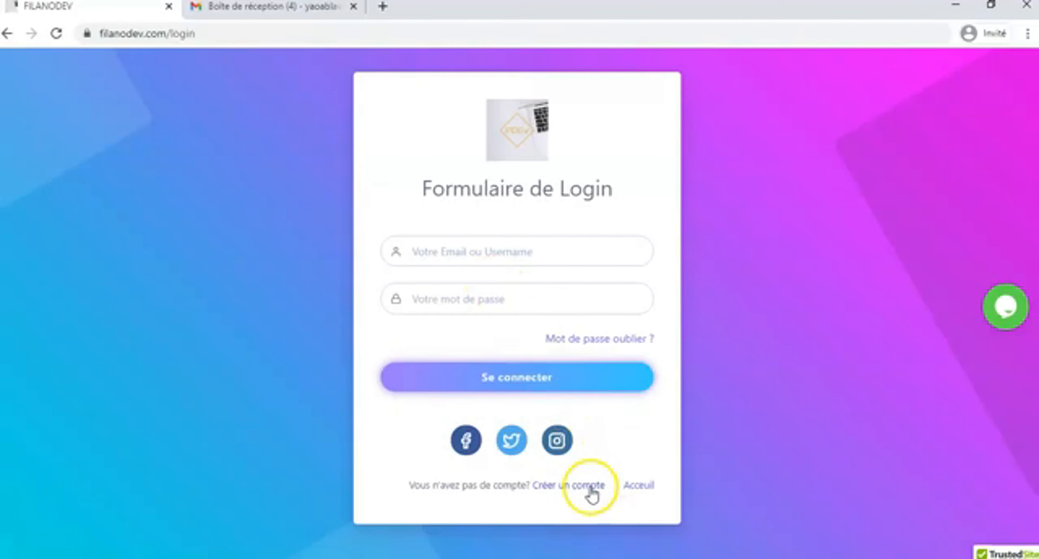
# View the account registration page and go to the filanodev.com home page.
pyautogui.click(585, 486)
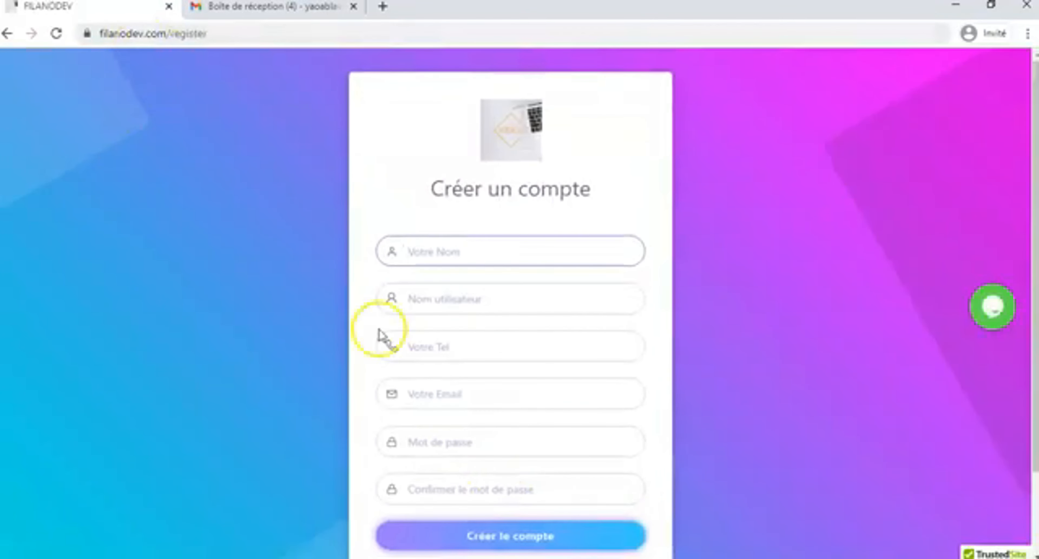
pyautogui.doubleClick(197, 34)
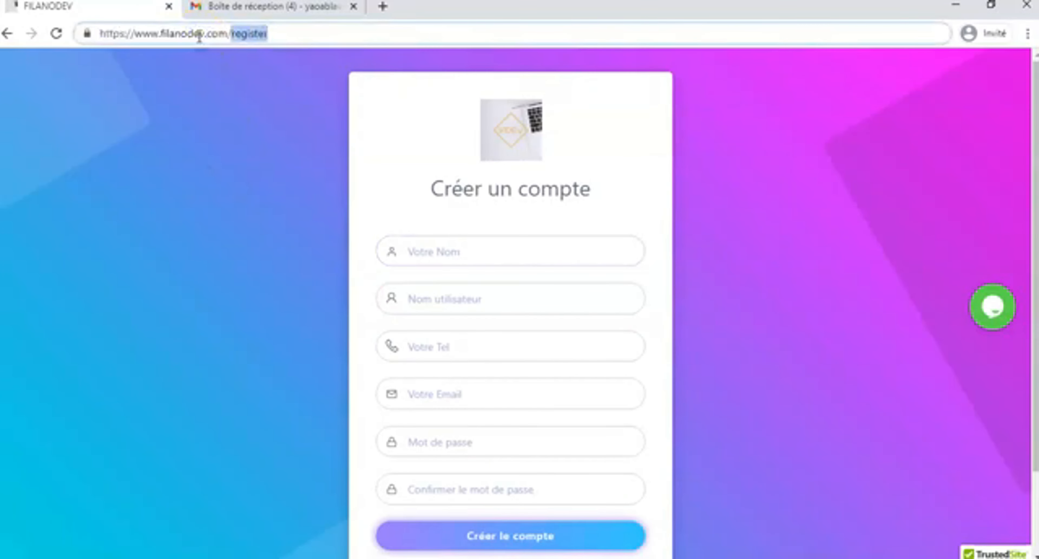
pyautogui.press('BackSpace')
pyautogui.press('Return')
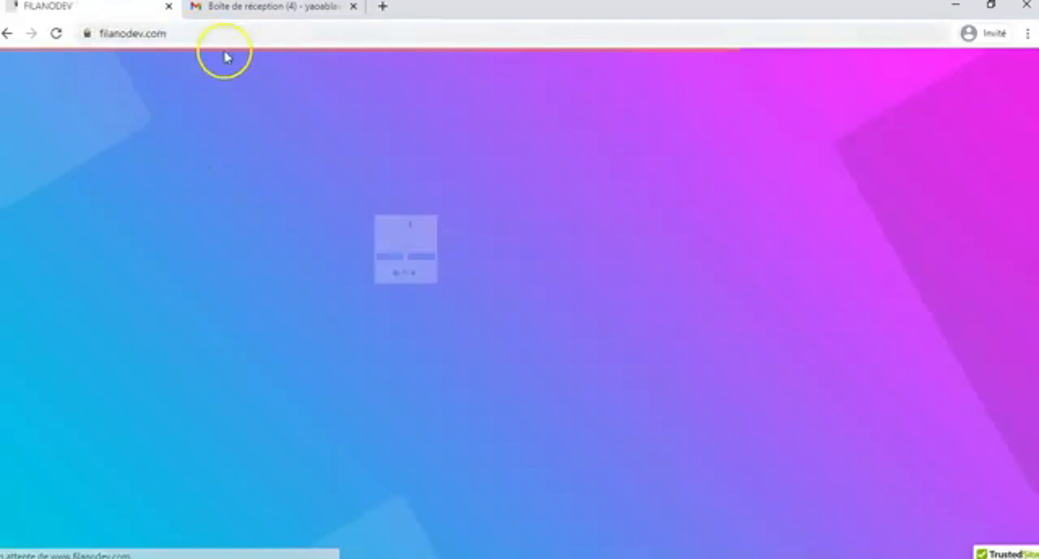
# Open the registration form, fill in the name, username, phone, email, password and password confirmation, and create the account.
pyautogui.click(608, 298)
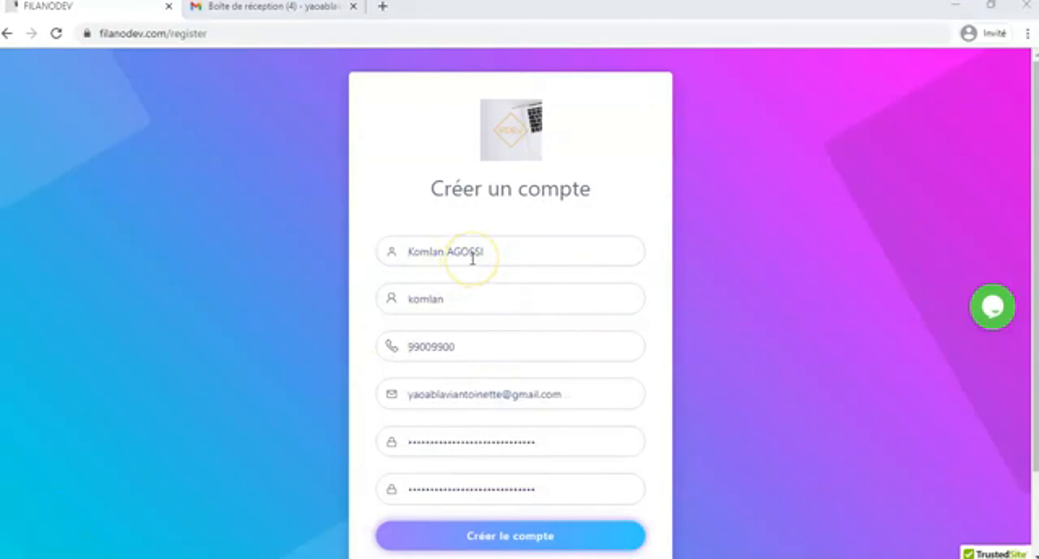
pyautogui.click(444, 303)
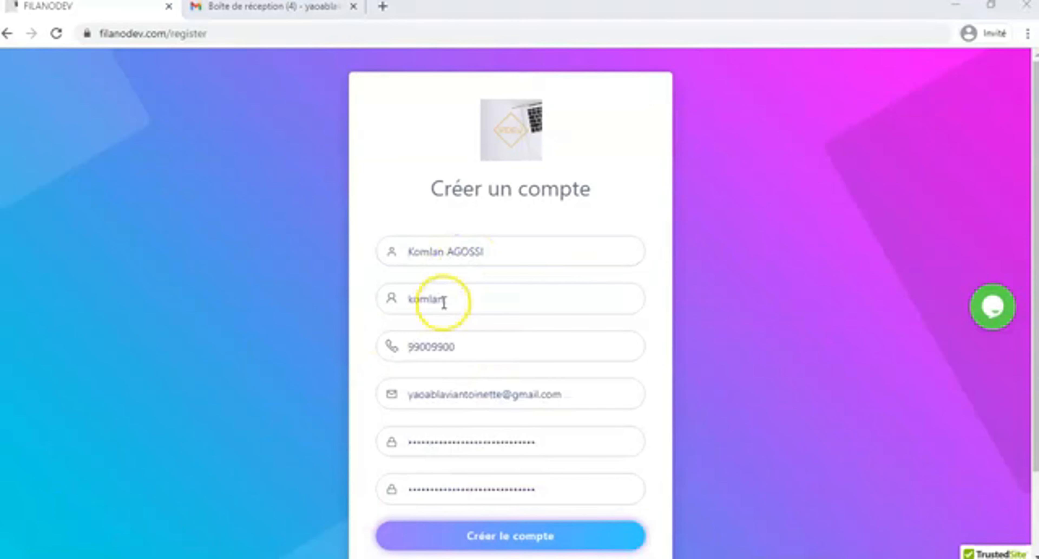
pyautogui.click(518, 537)
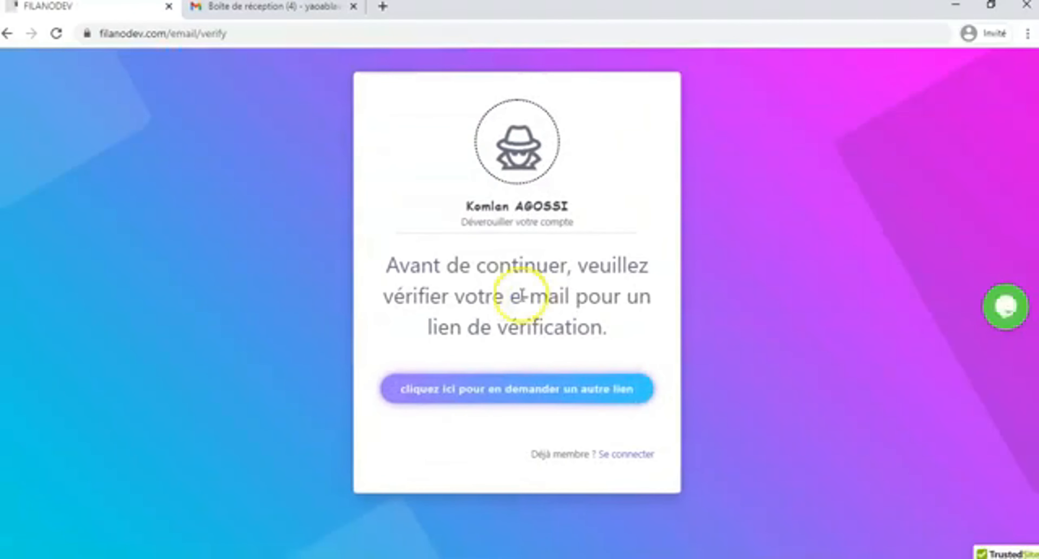
pyautogui.moveTo(431, 290); pyautogui.dragTo(546, 314)
pyautogui.click(545, 314)
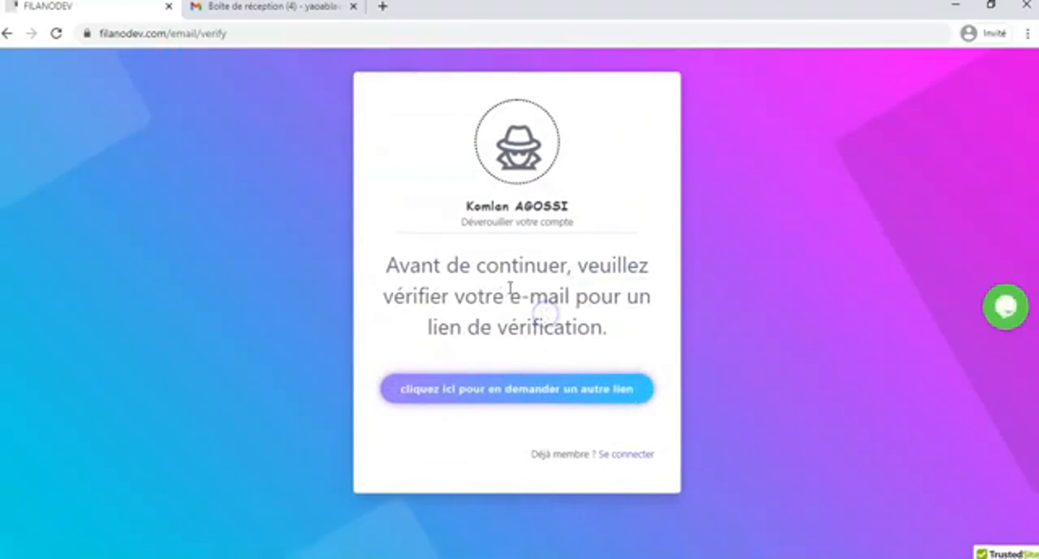
pyautogui.click(262, 12)
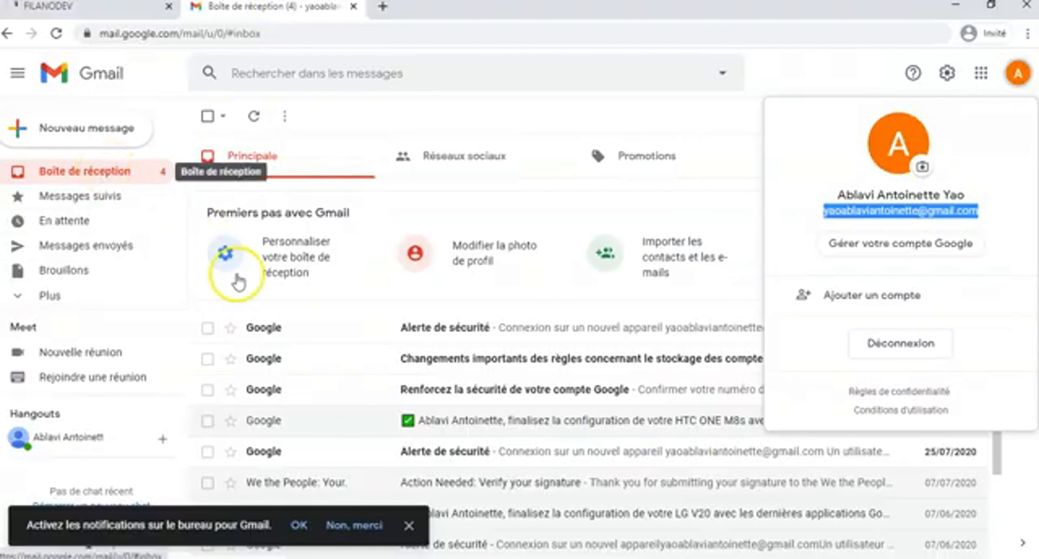
pyautogui.click(74, 180)
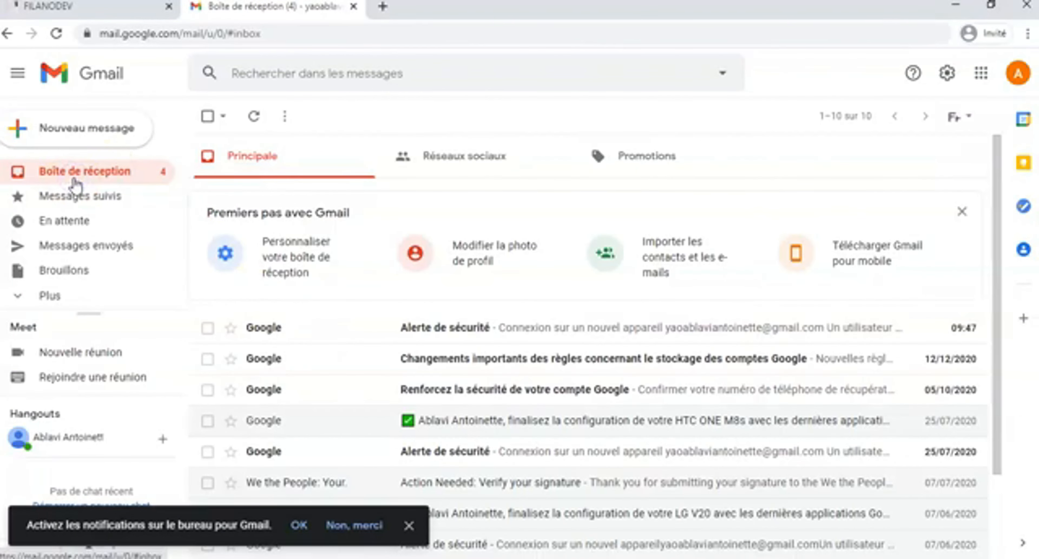
pyautogui.click(92, 169)
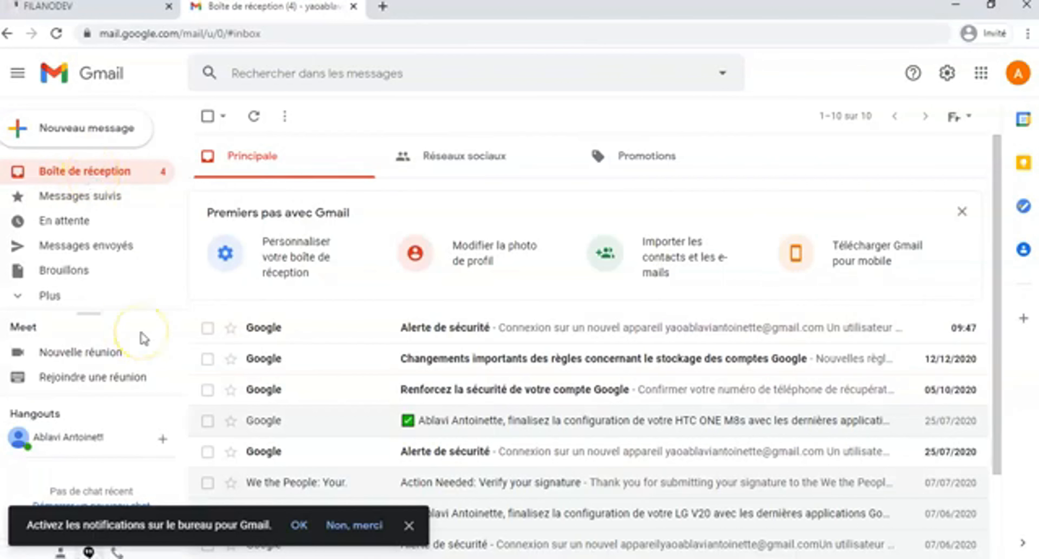
pyautogui.click(366, 527)
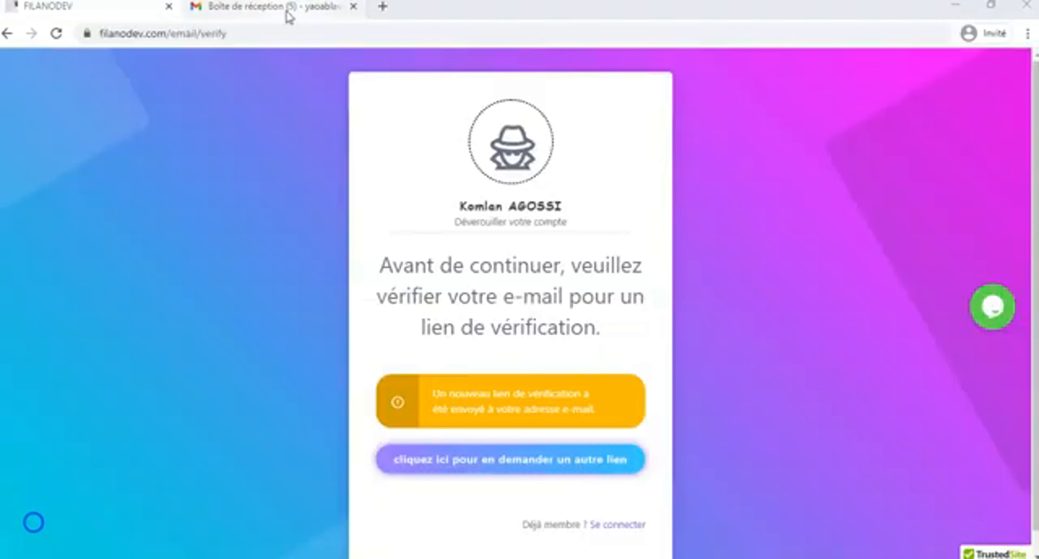
# Open the FILANODEV message "Vérification de l'adresse email" in Gmail and verify the email address through its link.
pyautogui.click(286, 10)
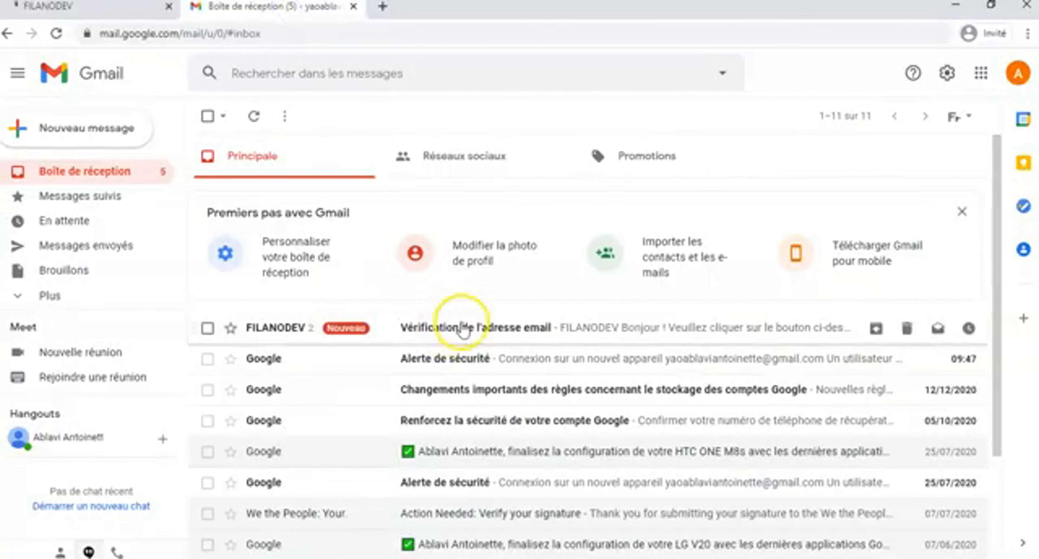
pyautogui.click(446, 329)
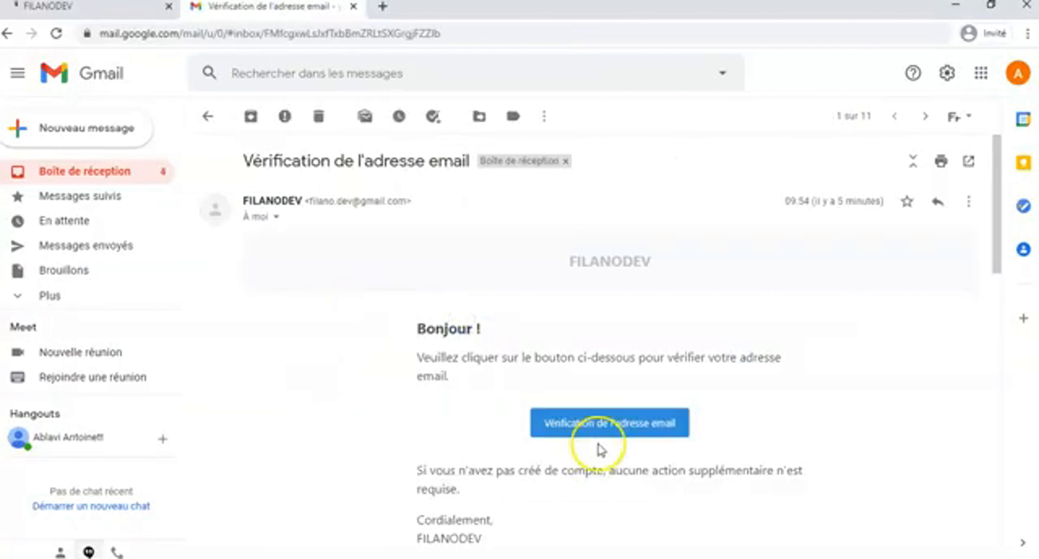
pyautogui.click(604, 428)
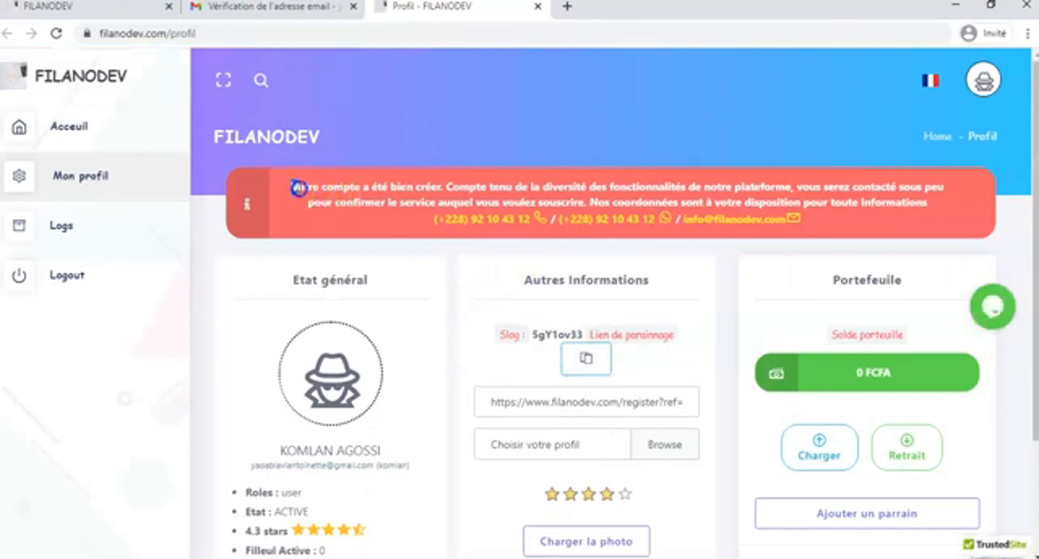
# Examine the account creation notice and its contact details on the profile page.
pyautogui.moveTo(299, 188); pyautogui.dragTo(337, 196)
pyautogui.click(402, 194)
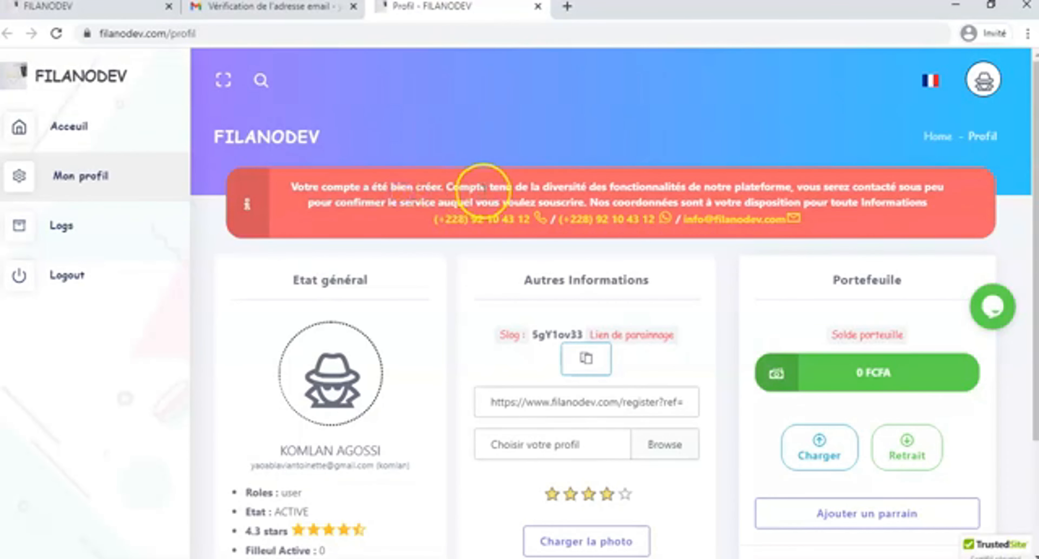
pyautogui.moveTo(515, 188); pyautogui.dragTo(671, 194)
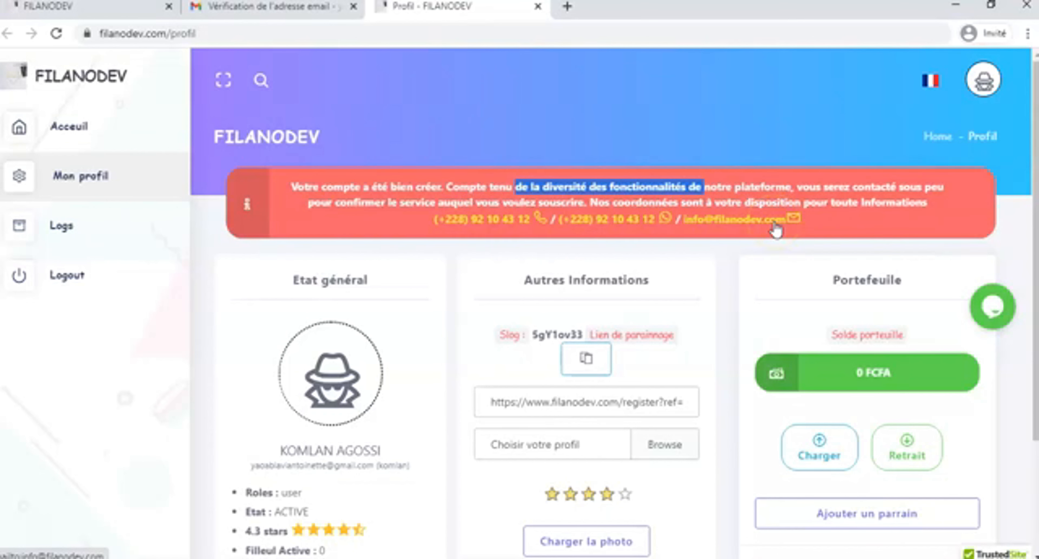
pyautogui.moveTo(816, 220); pyautogui.dragTo(792, 54)
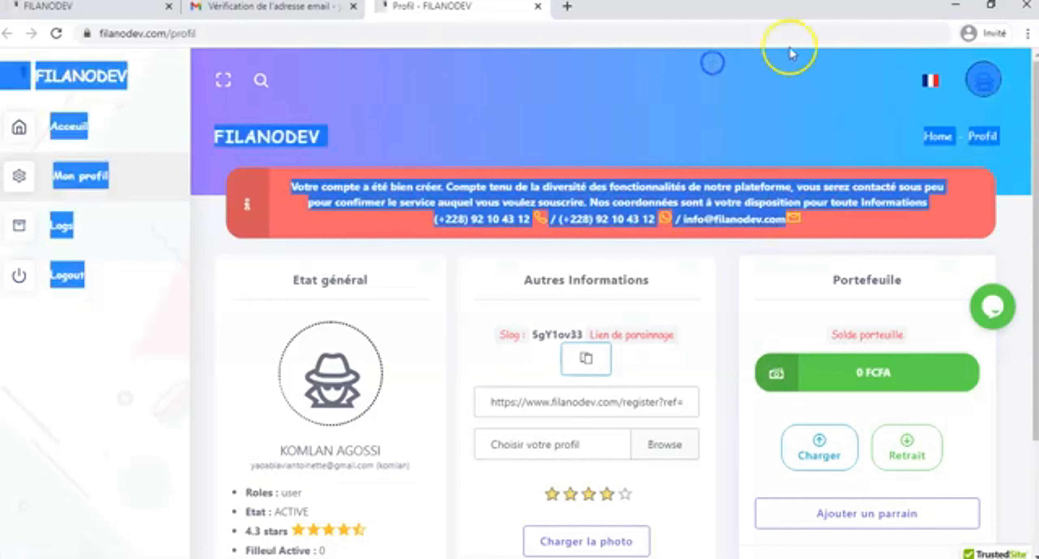
pyautogui.click(799, 83)
# Open the site's live chat and accept its use of personal information.
pyautogui.click(1004, 306)
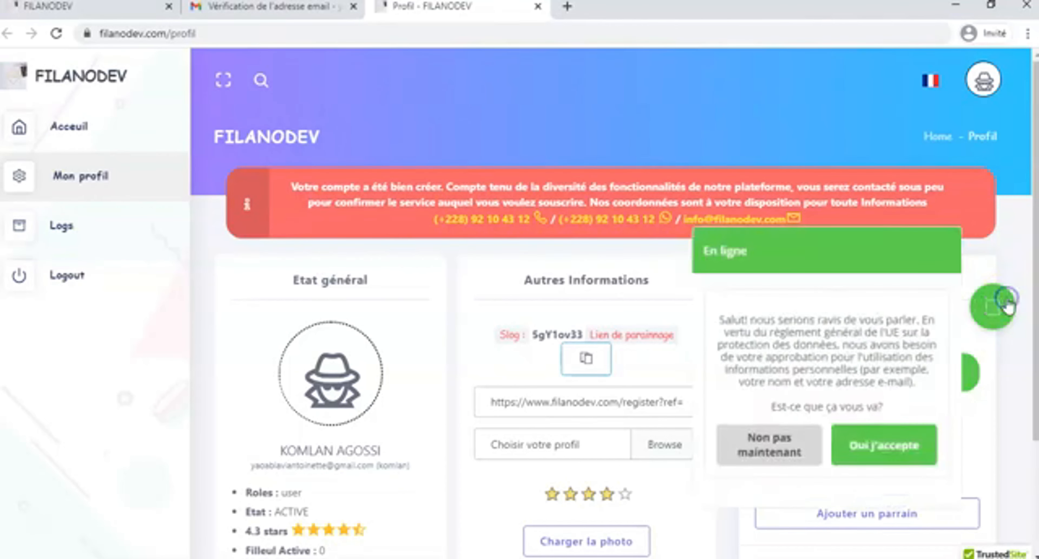
pyautogui.click(872, 442)
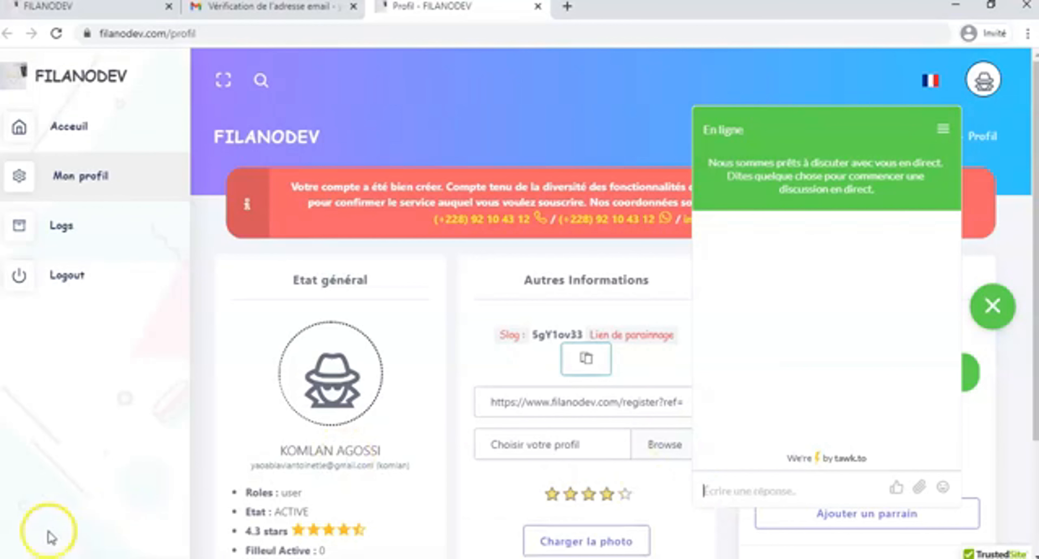
pyautogui.click(853, 344)
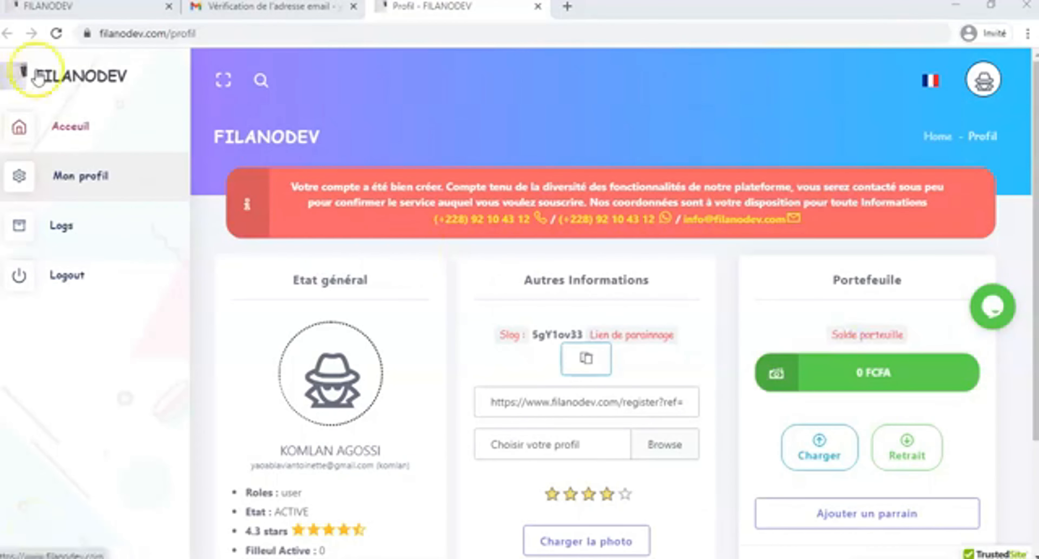
# Reload the profile page, expand the G-Cyber section, and look over the wallet's balance and sponsor option.
pyautogui.click(57, 36)
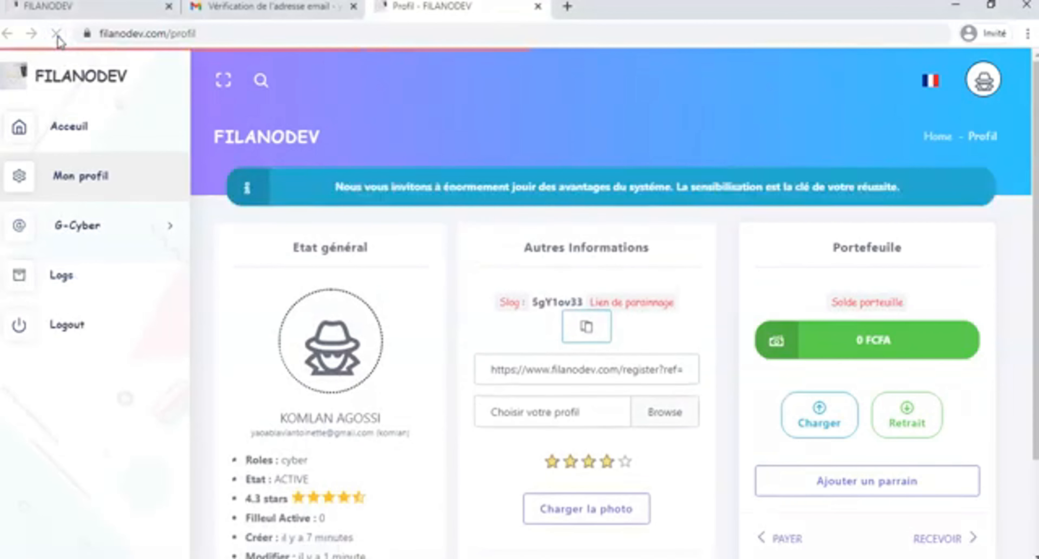
pyautogui.moveTo(351, 189); pyautogui.dragTo(905, 195)
pyautogui.click(132, 225)
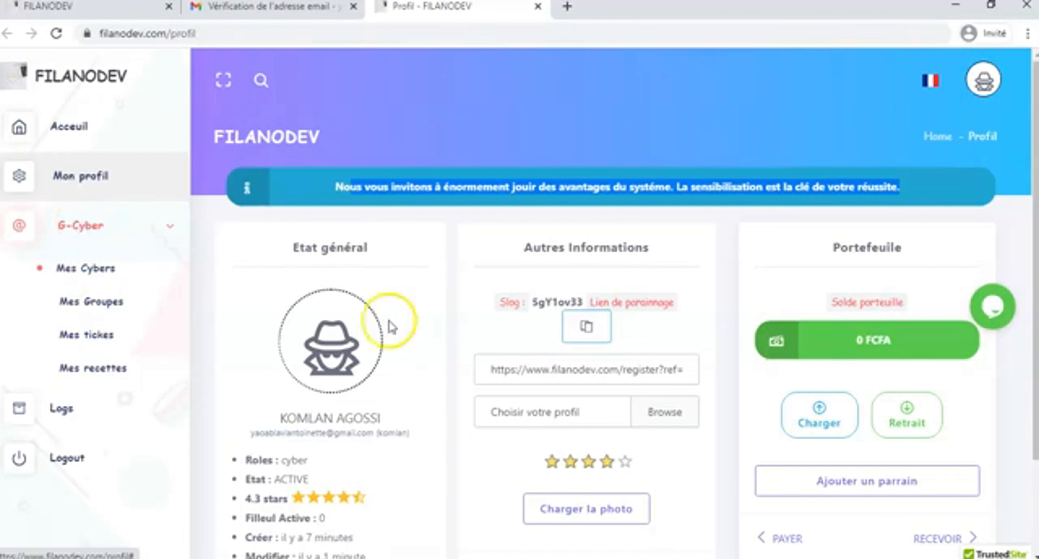
pyautogui.moveTo(874, 343); pyautogui.dragTo(899, 344)
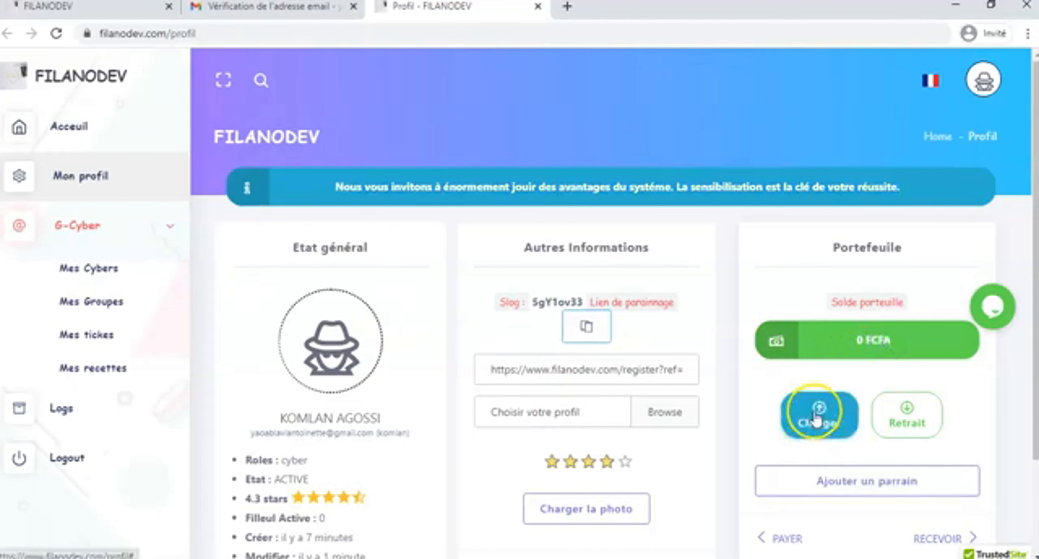
pyautogui.click(819, 482)
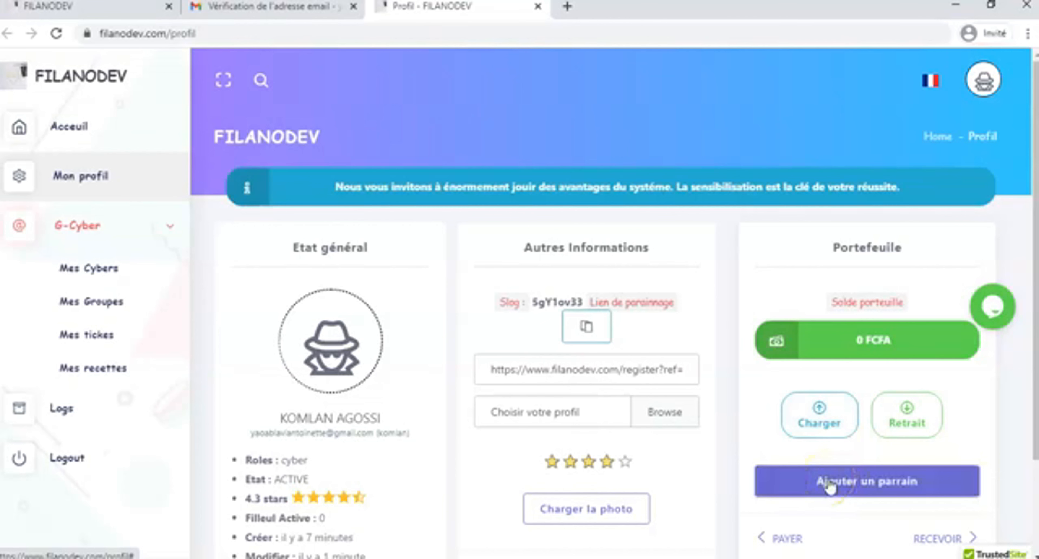
# Open the Mes Cybers page and start creating a new cyber.
pyautogui.click(104, 271)
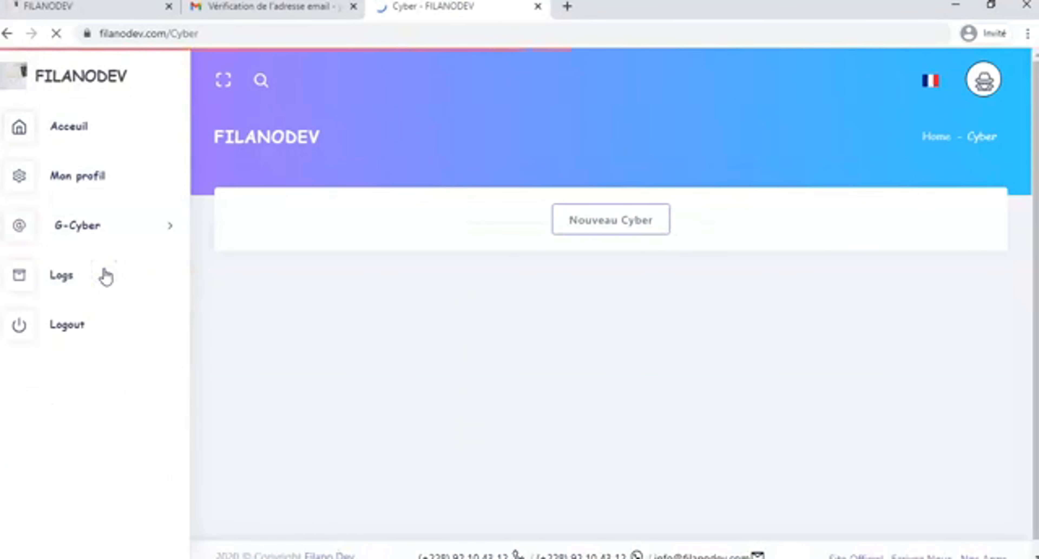
pyautogui.click(120, 226)
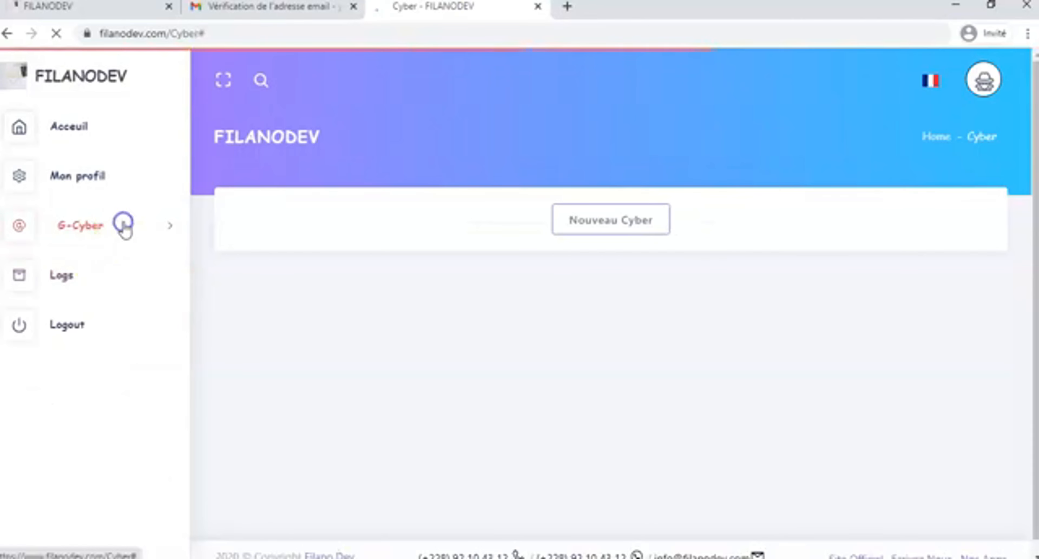
pyautogui.click(609, 236)
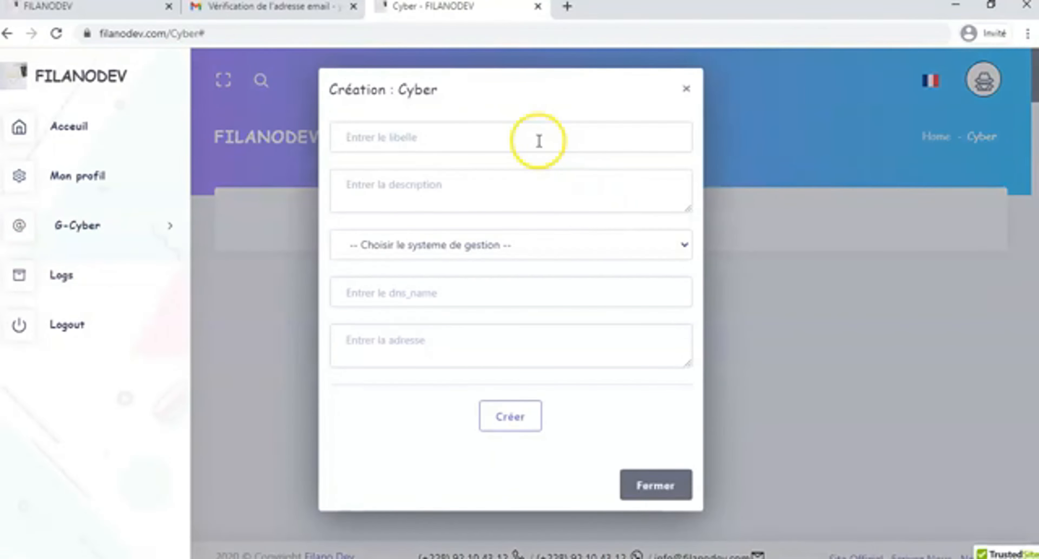
# Enter FAST WIFI as both the label and the description of the new cyber.
pyautogui.click(539, 141)
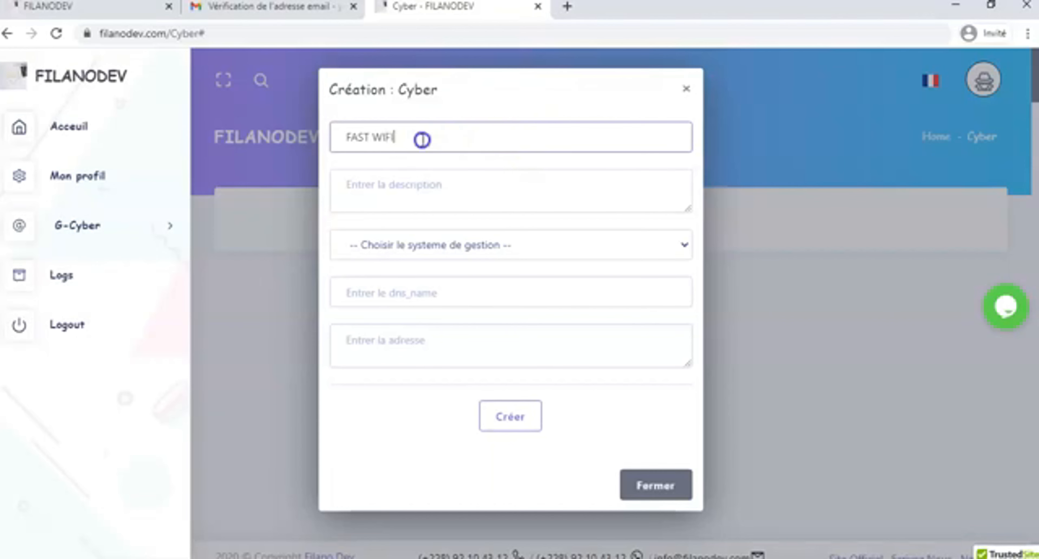
pyautogui.tripleClick(422, 140)
pyautogui.hotkey('ctrl', 'c')
pyautogui.press('Tab')
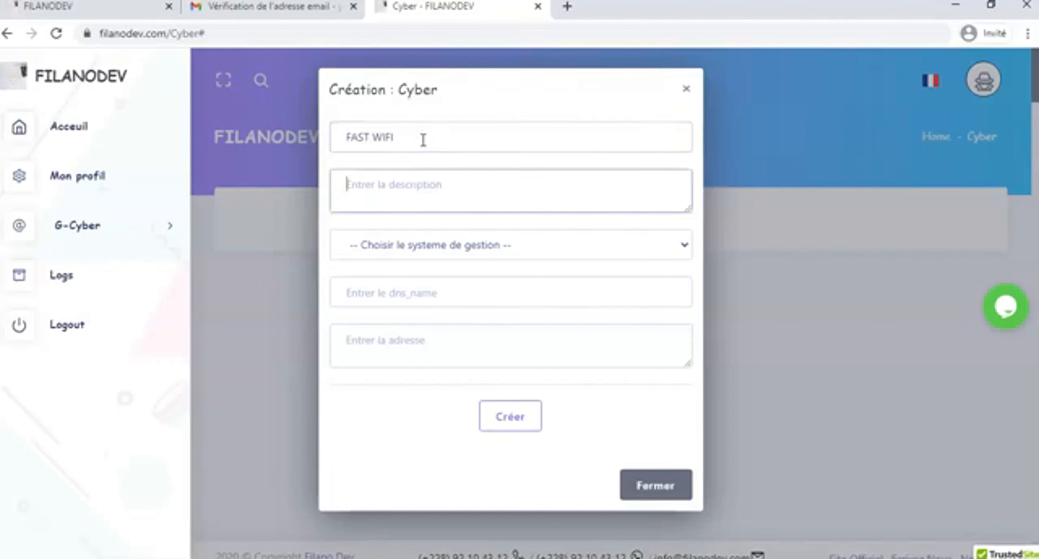
pyautogui.hotkey('ctrl', 'v')
pyautogui.click(464, 244)
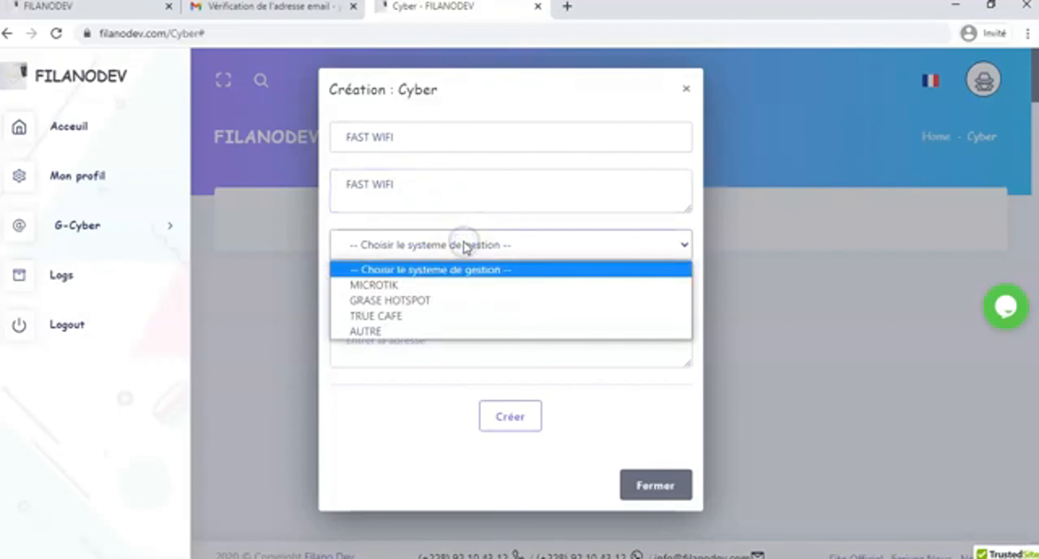
pyautogui.click(401, 287)
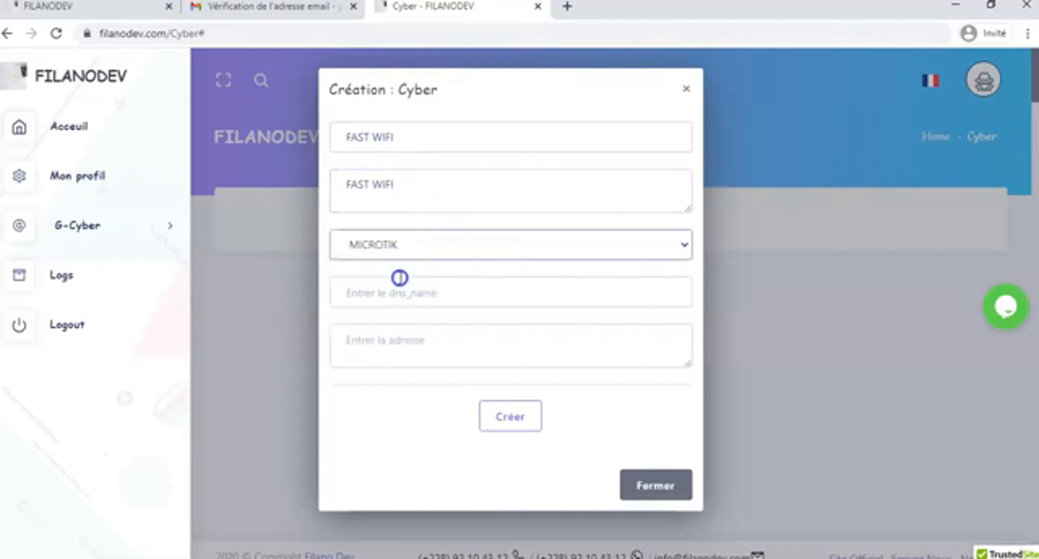
pyautogui.click(390, 290)
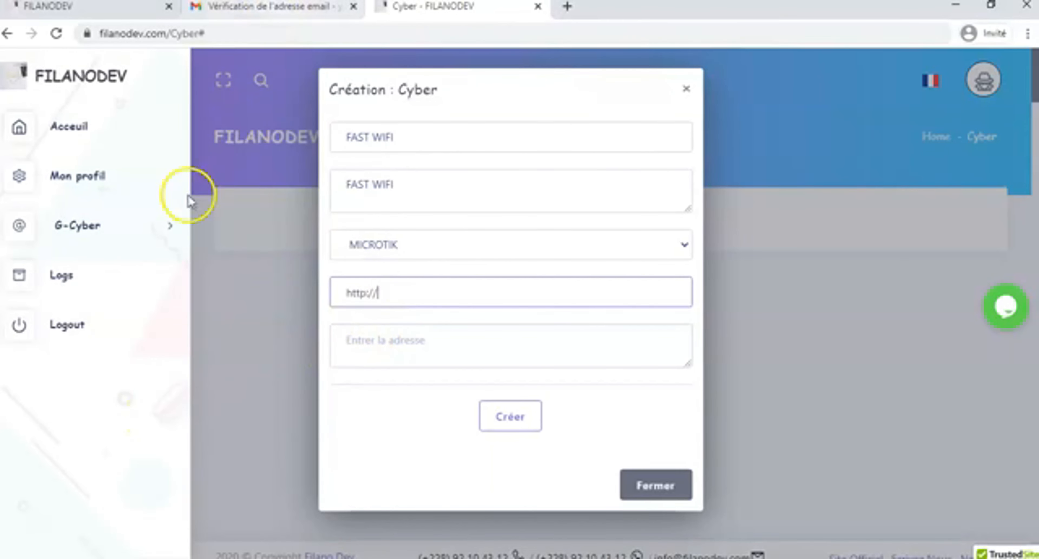
# Switch to WinBox, connect to the router at 12.12.12.1, and display the hotspot server profiles.
pyautogui.hotkey('alt', 'Tab')
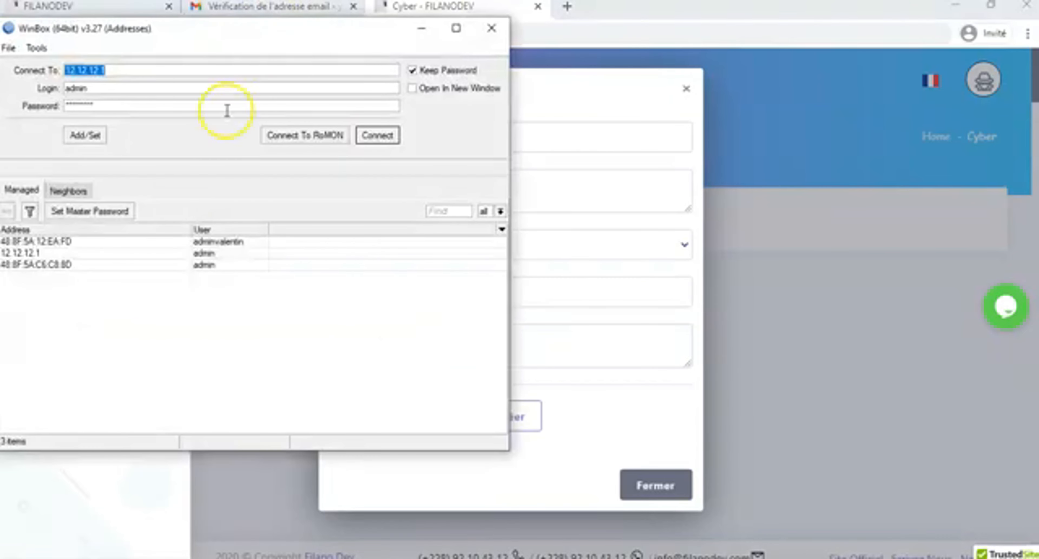
pyautogui.doubleClick(28, 252)
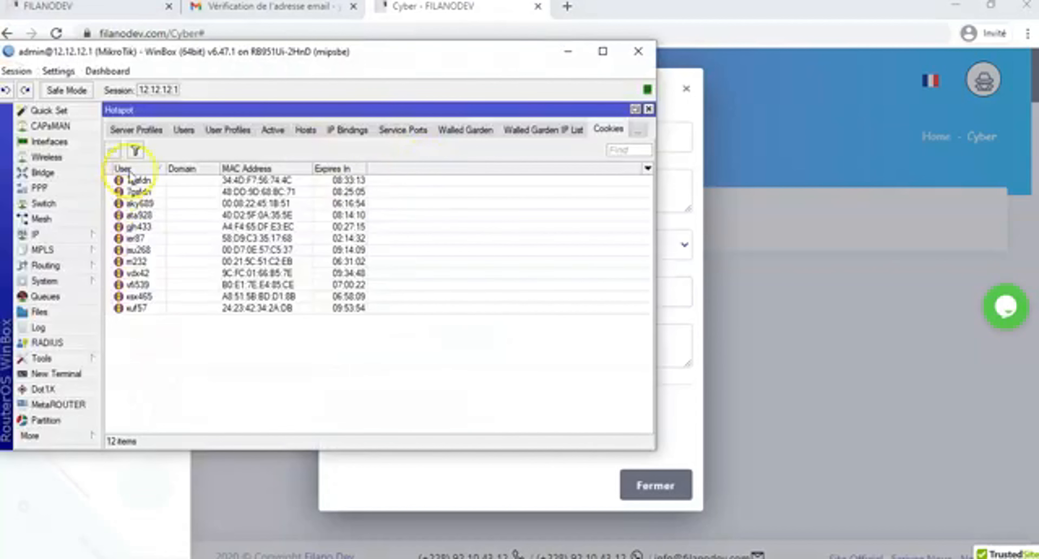
pyautogui.click(184, 131)
pyautogui.click(148, 130)
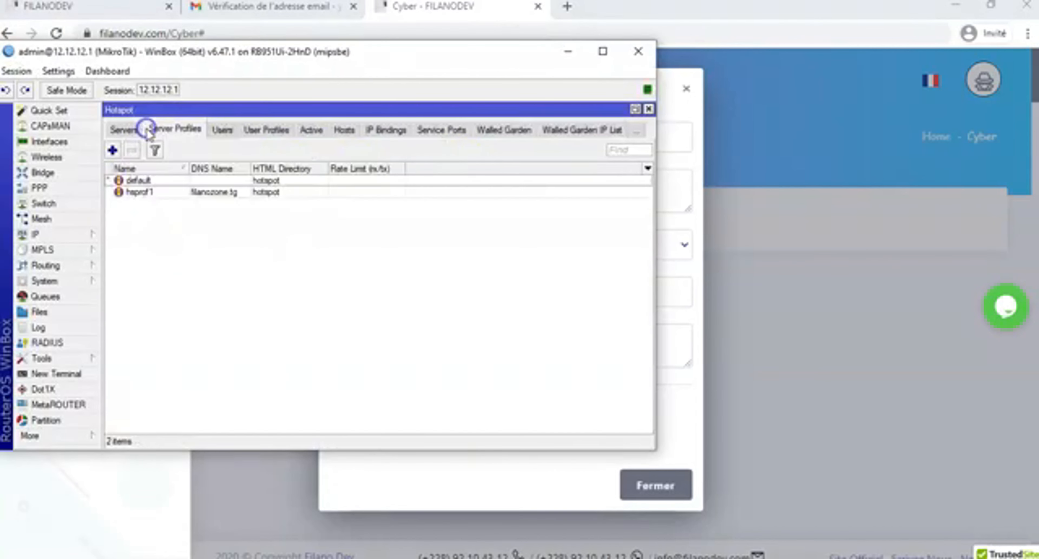
# Copy the DNS name from the general settings of the hsprof1 hotspot server profile.
pyautogui.doubleClick(231, 193)
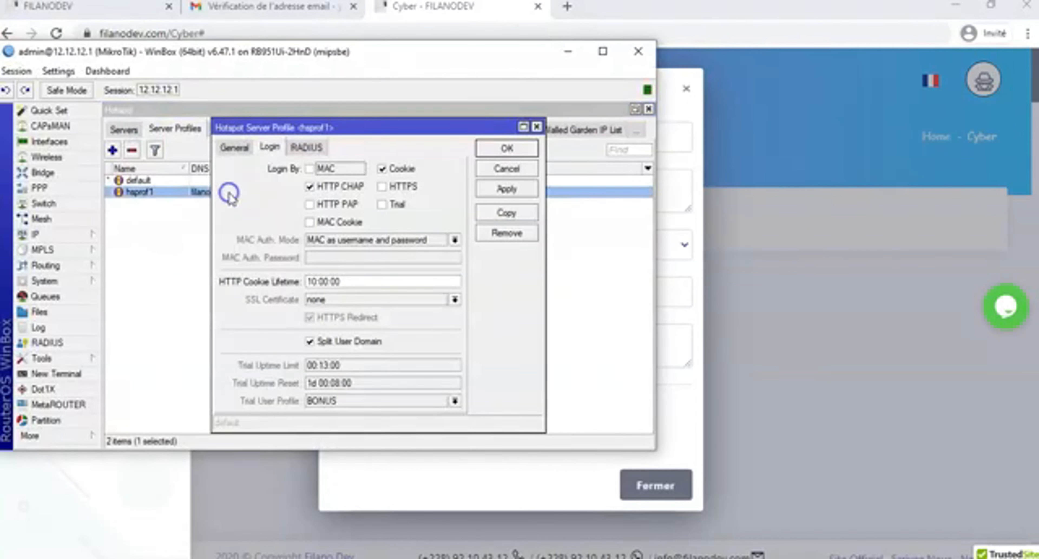
pyautogui.click(234, 148)
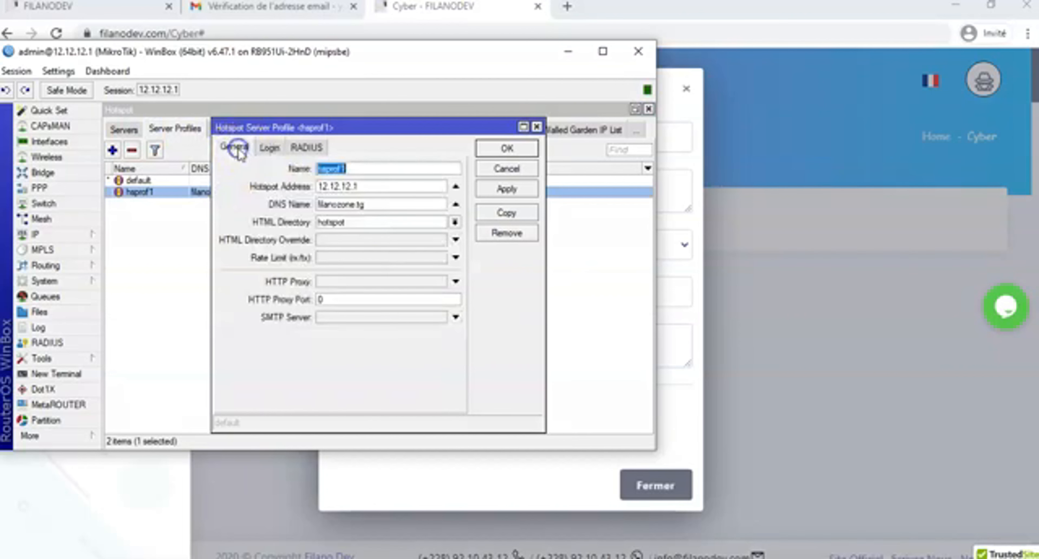
pyautogui.click(372, 206)
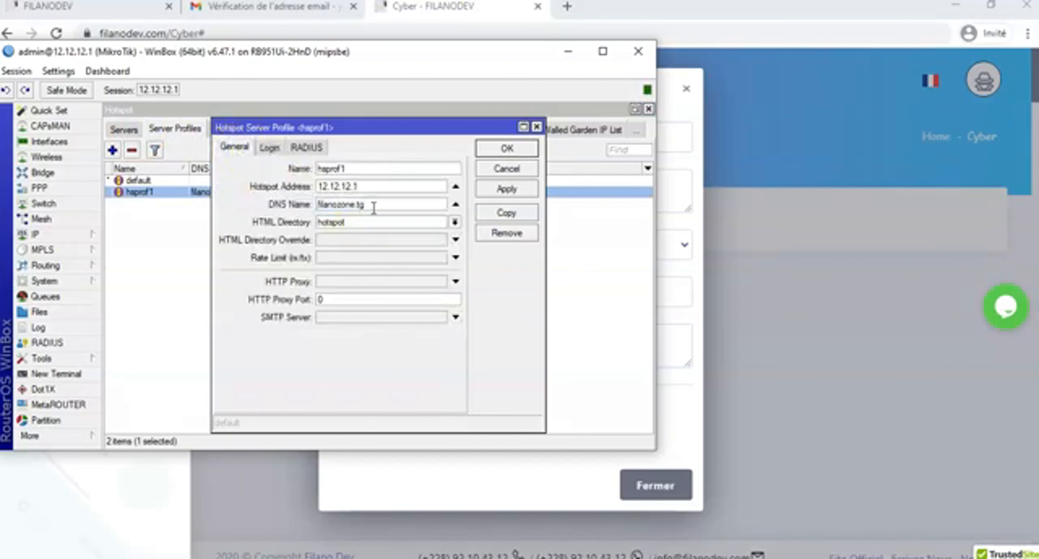
pyautogui.moveTo(374, 208); pyautogui.dragTo(299, 209)
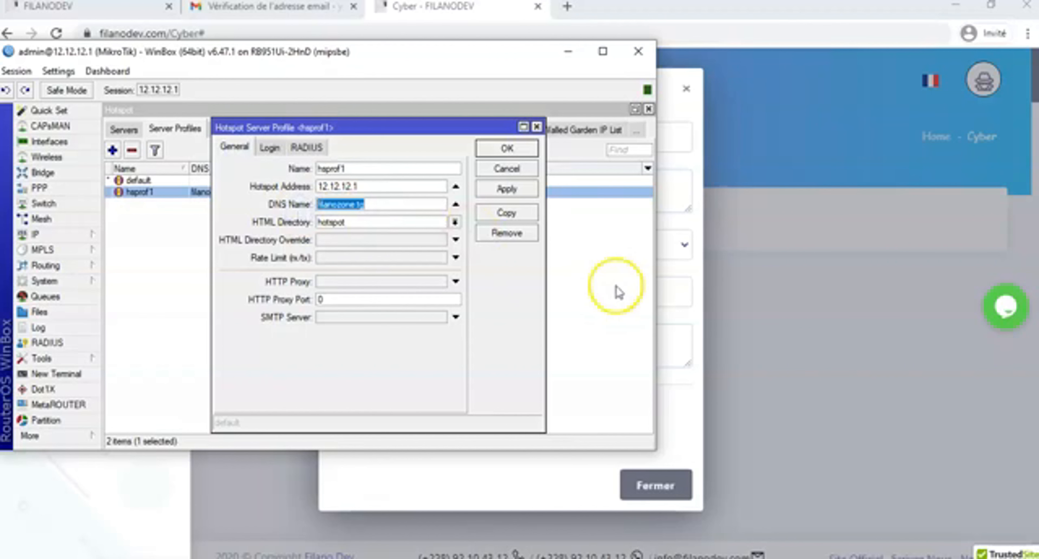
pyautogui.click(677, 305)
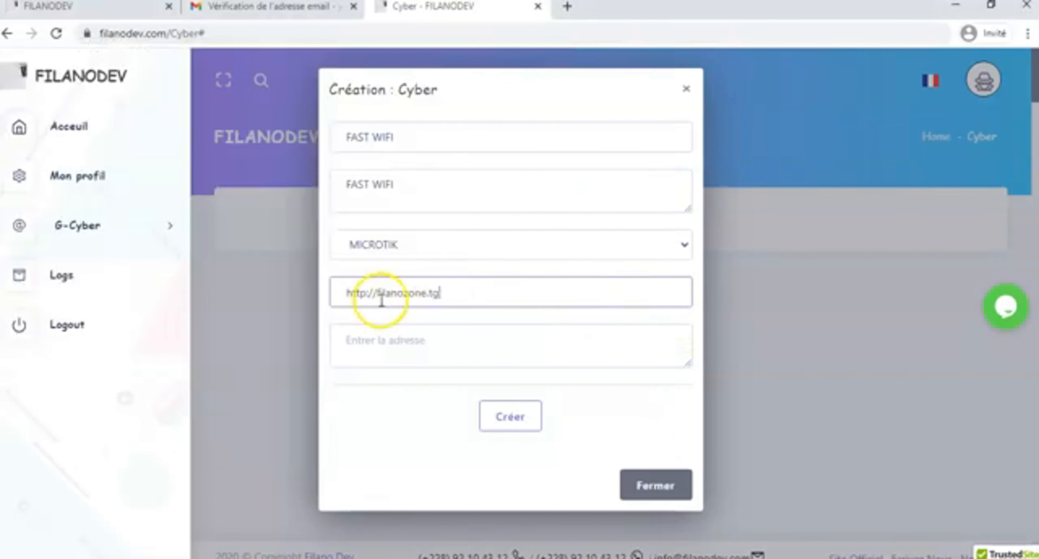
pyautogui.moveTo(376, 296); pyautogui.dragTo(324, 300)
pyautogui.click(406, 349)
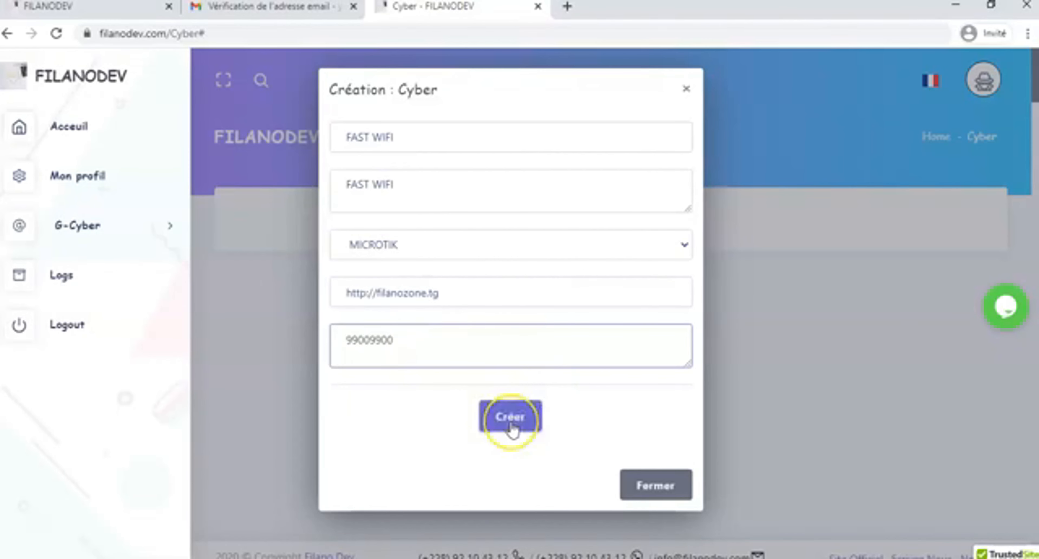
pyautogui.click(511, 428)
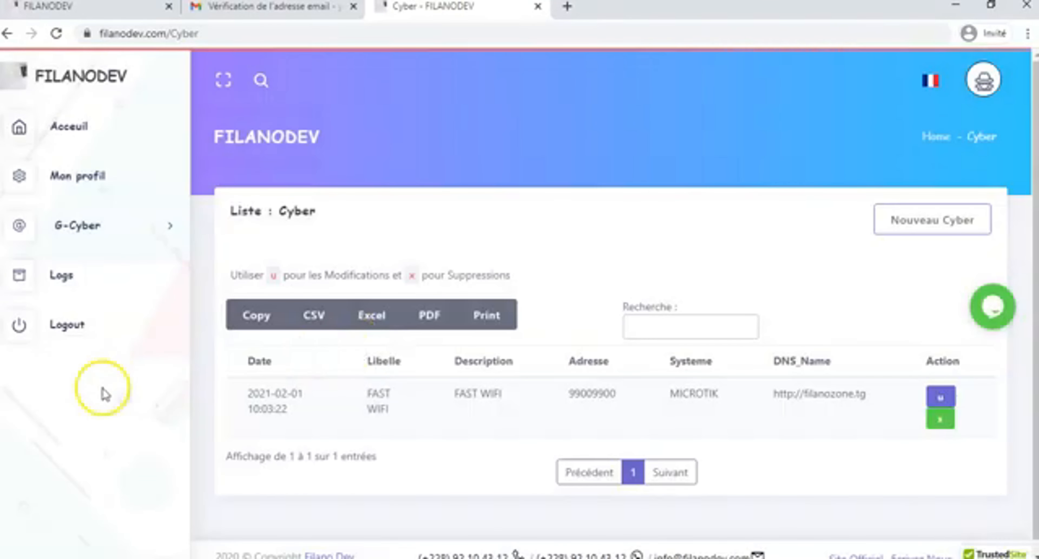
# Open the Mes Groupes page and start creating a new group.
pyautogui.click(103, 231)
pyautogui.click(41, 518)
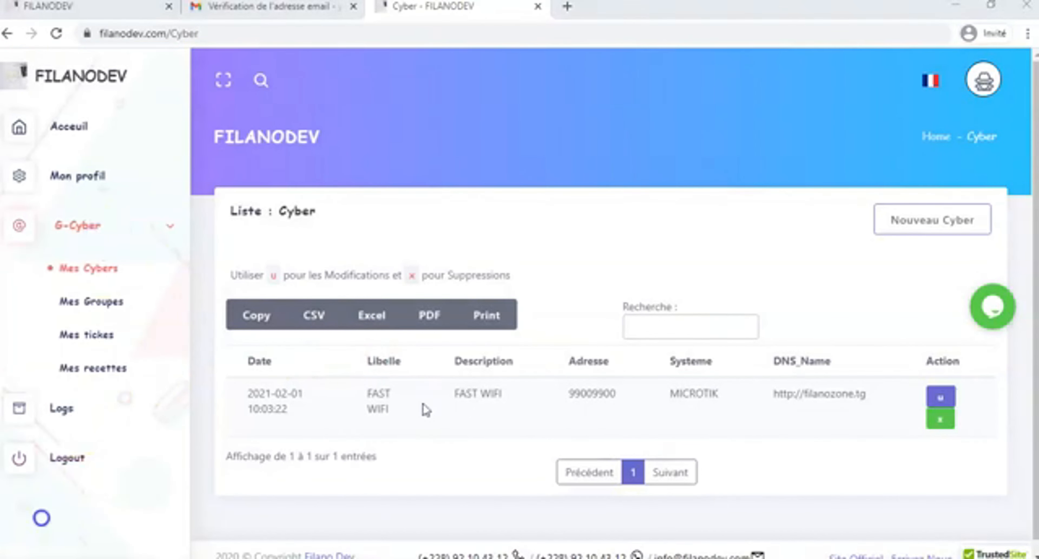
pyautogui.moveTo(466, 393); pyautogui.dragTo(684, 389)
pyautogui.click(685, 389)
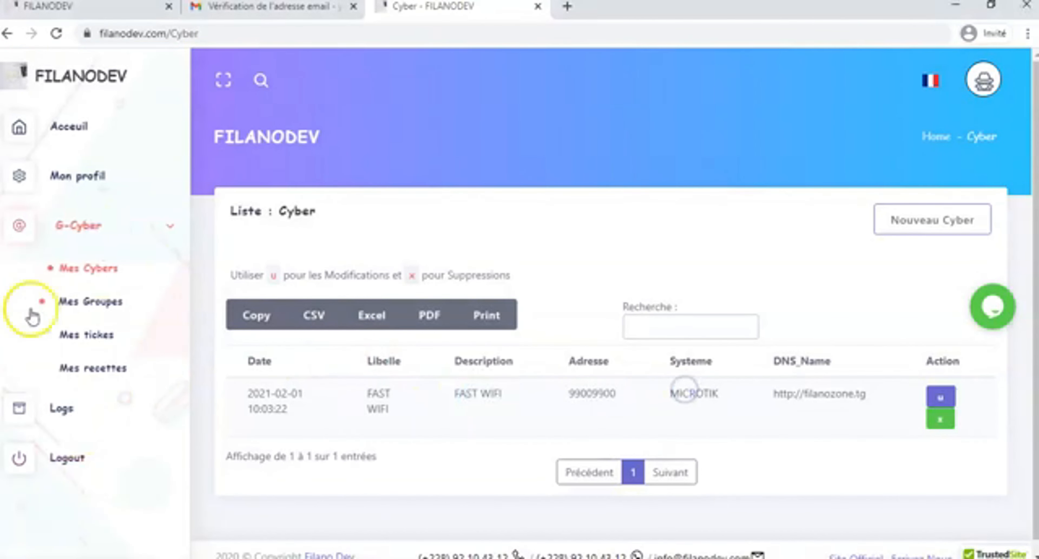
pyautogui.click(92, 302)
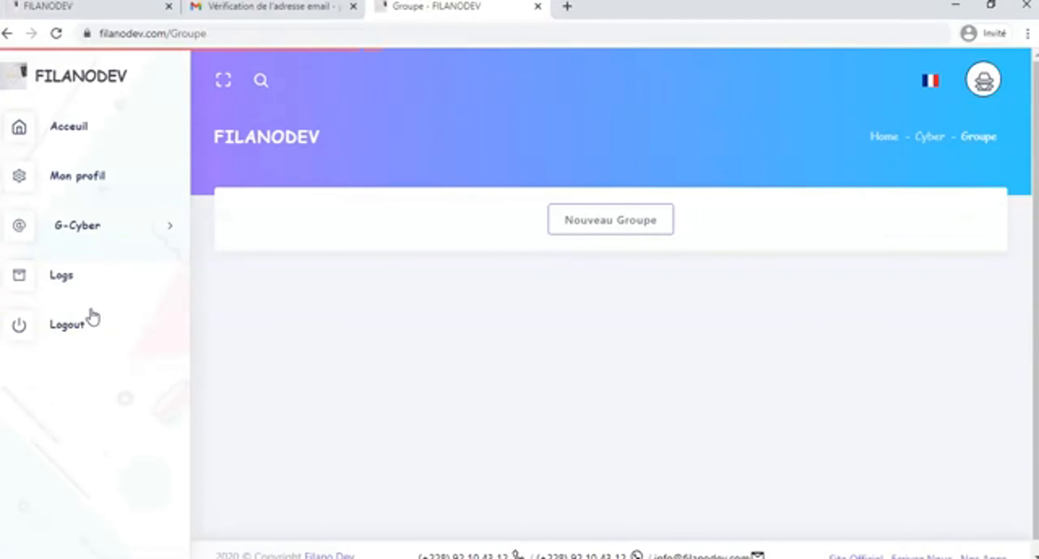
pyautogui.click(134, 226)
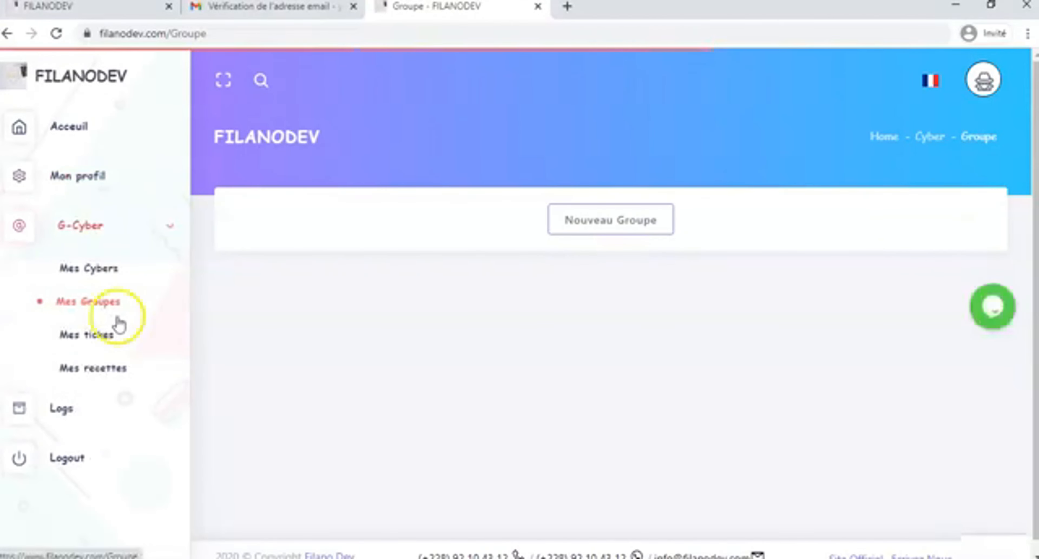
pyautogui.click(608, 228)
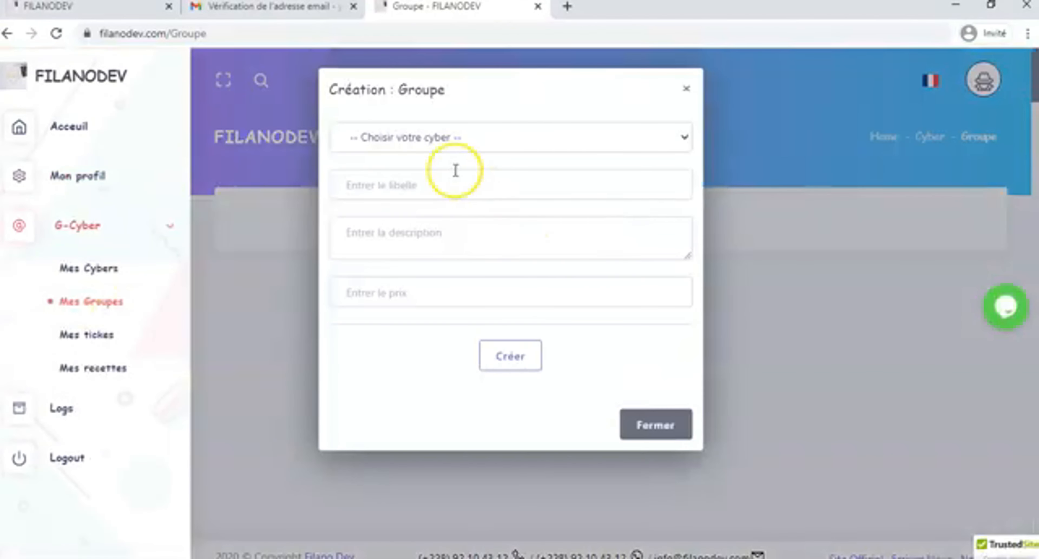
# Create a group for the FAST WIFI cyber with 100H 150F as label and description and a price of 150.
pyautogui.click(455, 144)
pyautogui.click(428, 178)
pyautogui.click(386, 186)
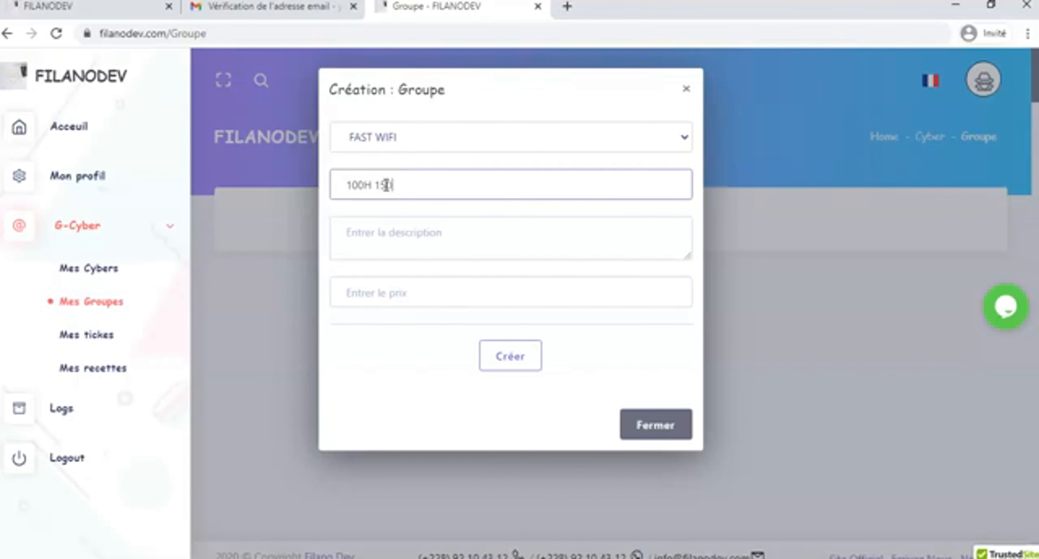
pyautogui.click(396, 186)
pyautogui.tripleClick(402, 182)
pyautogui.hotkey('ctrl', 'c')
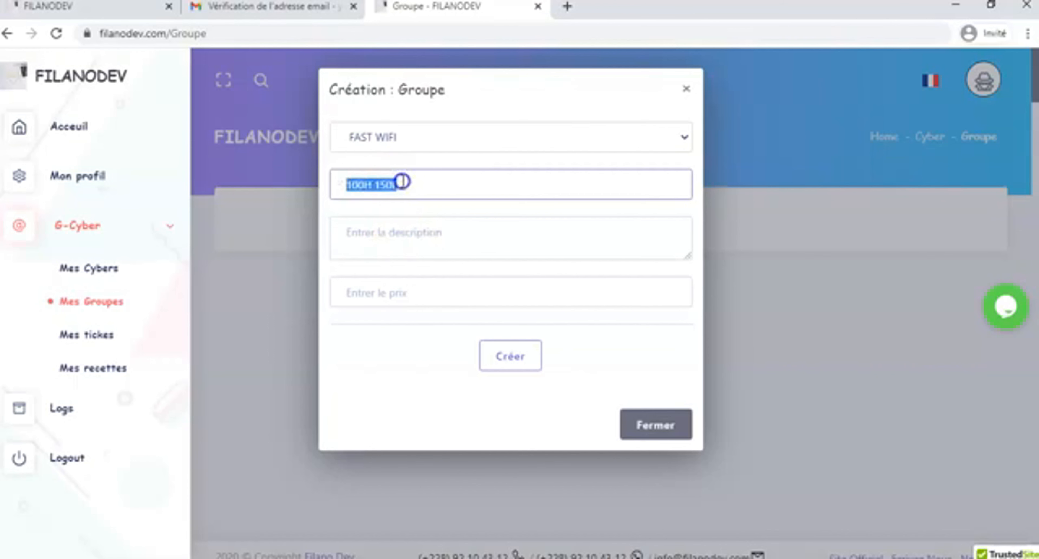
pyautogui.press('Tab')
pyautogui.hotkey('ctrl', 'v')
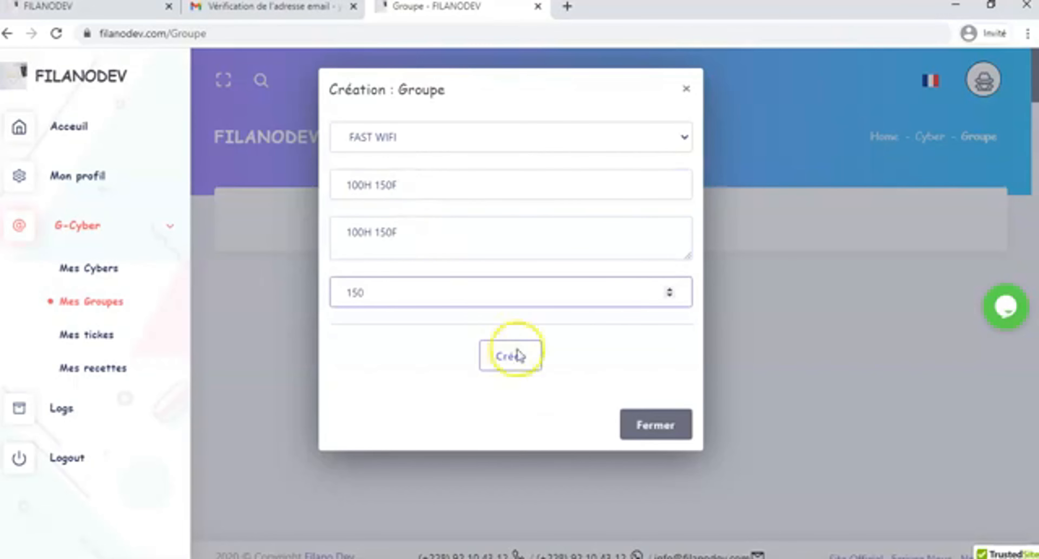
pyautogui.click(521, 358)
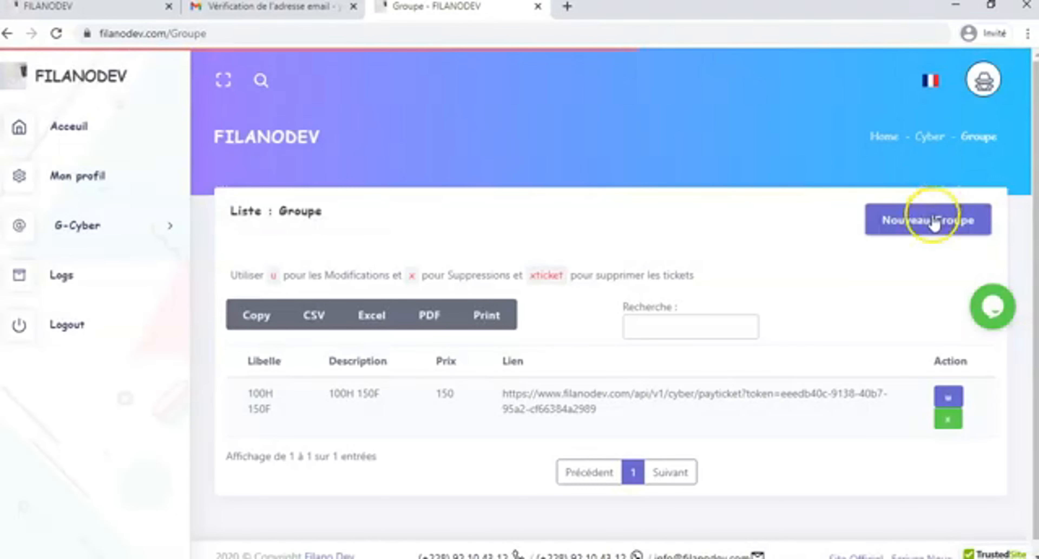
# Create a second group for FAST WIFI with 24H 500F as label and description and a price of 500.
pyautogui.click(930, 220)
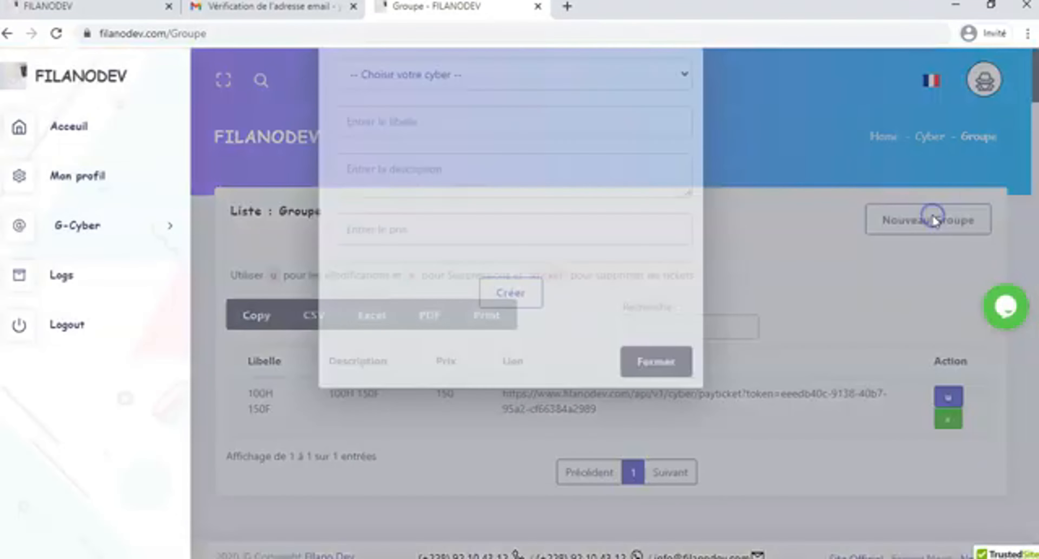
pyautogui.click(399, 135)
pyautogui.click(390, 176)
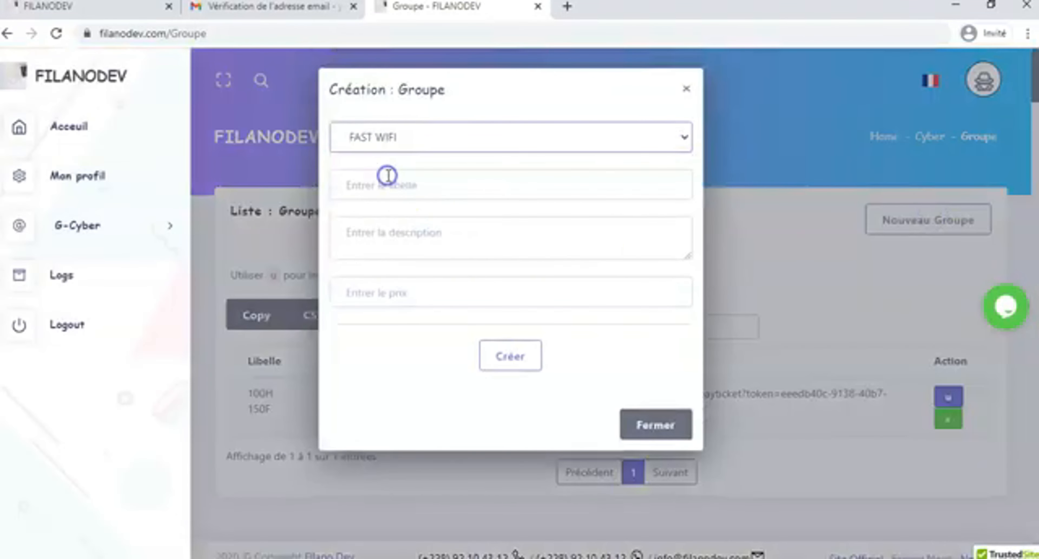
pyautogui.click(390, 191)
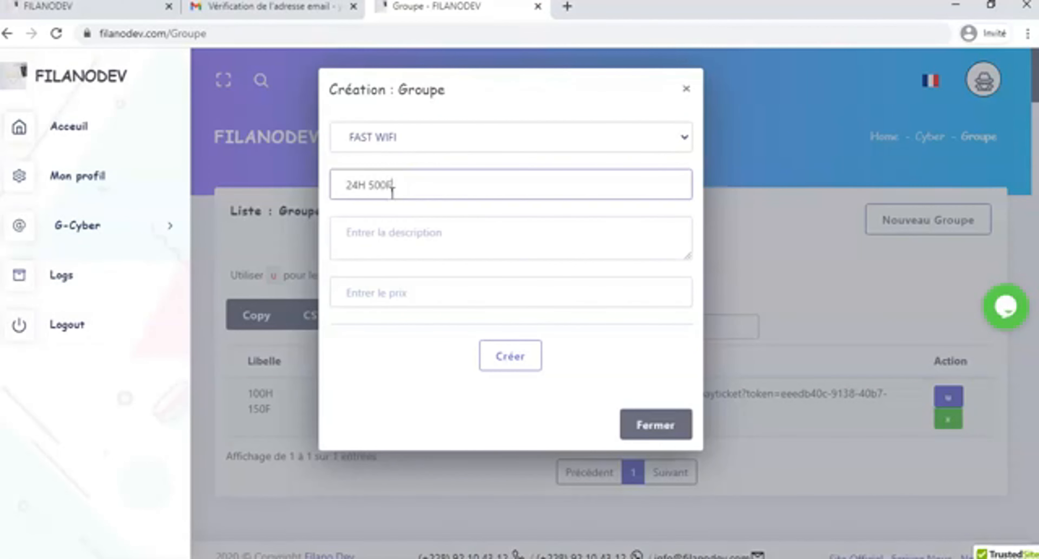
pyautogui.hotkey('ctrl', 'a')
pyautogui.hotkey('ctrl', 'c')
pyautogui.press('Tab')
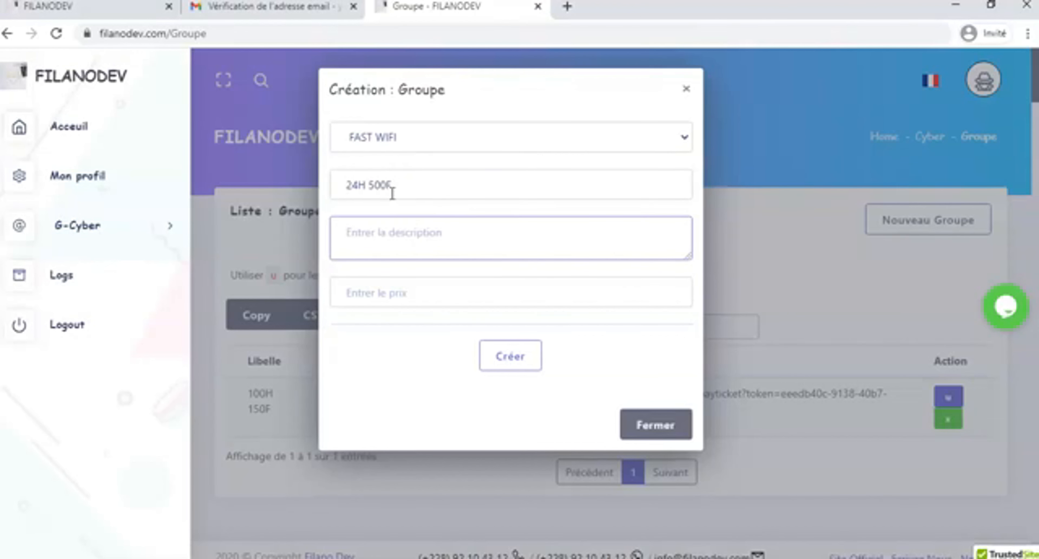
pyautogui.hotkey('ctrl', 'v')
pyautogui.press('Tab')
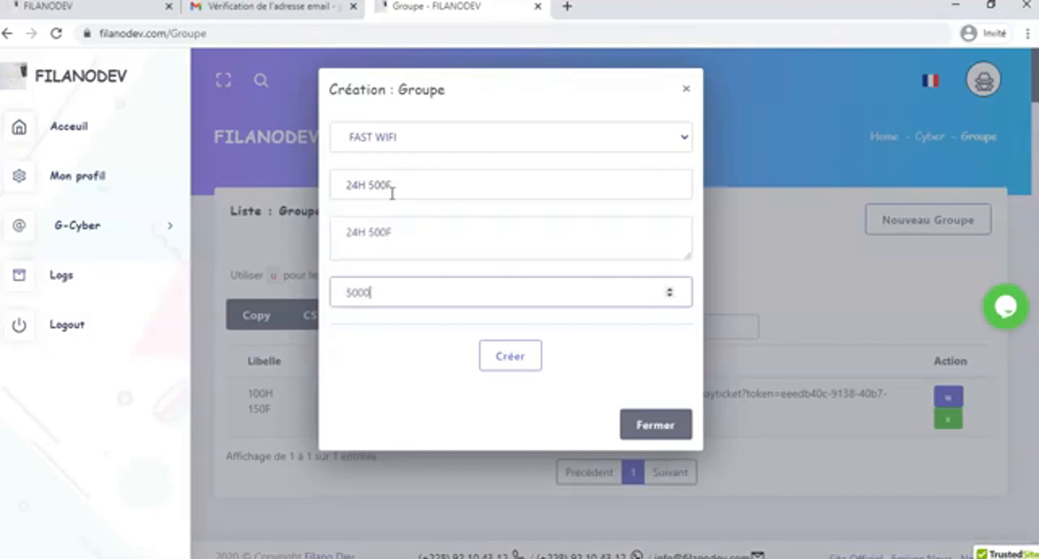
pyautogui.click(513, 361)
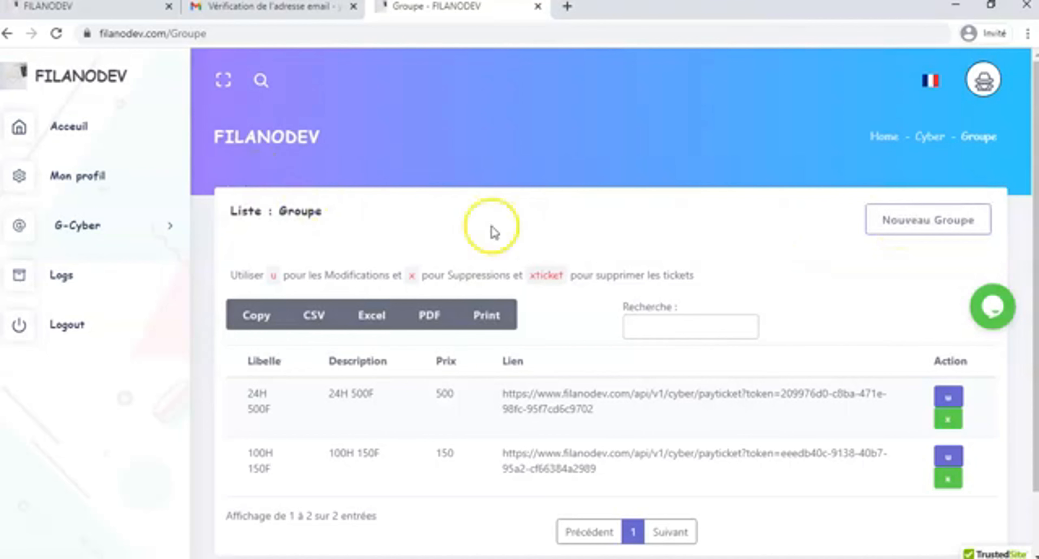
# Return to the Mes Cybers page, open the FAST WIFI cyber's integration code, and highlight the code to examine it.
pyautogui.click(138, 236)
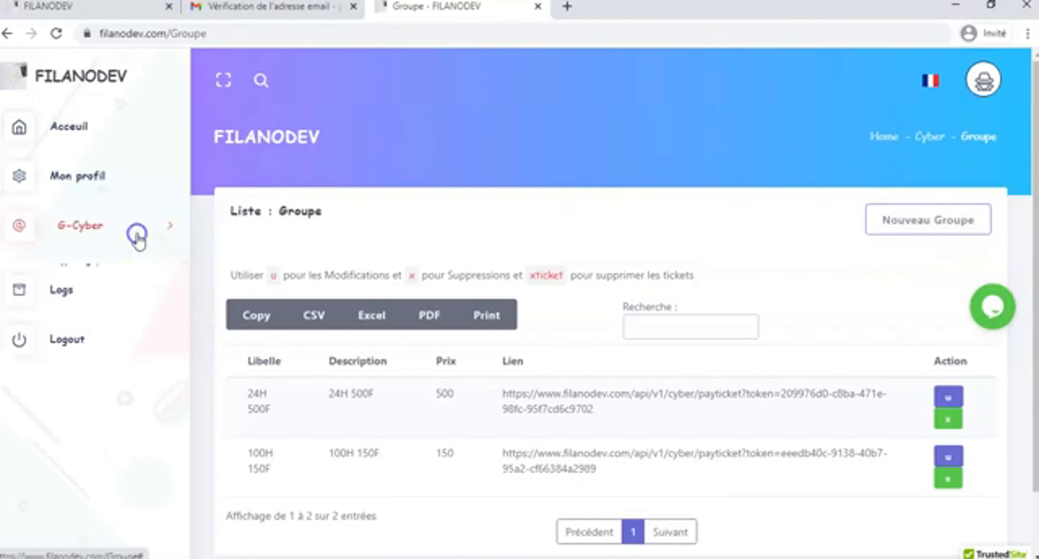
pyautogui.click(101, 274)
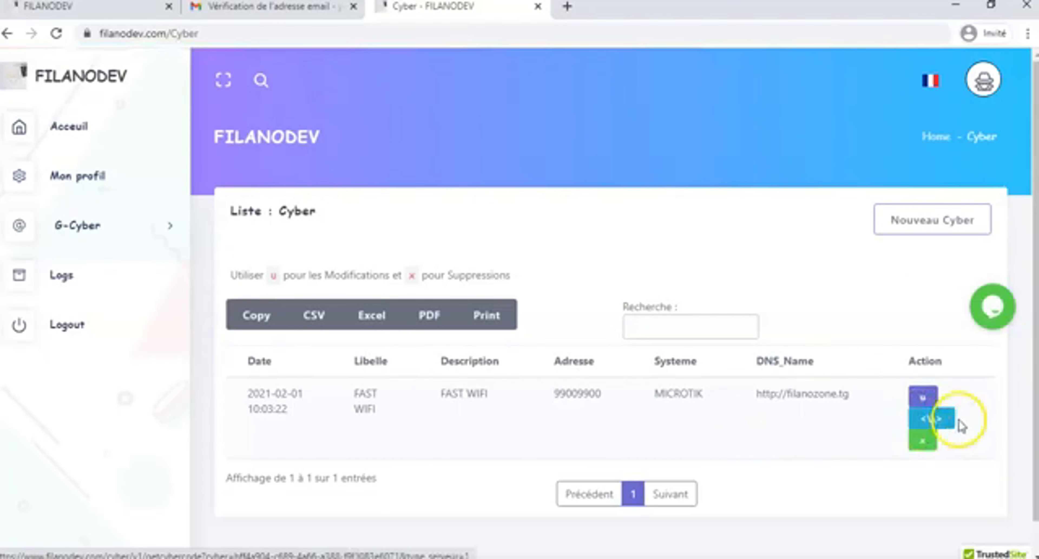
pyautogui.click(935, 421)
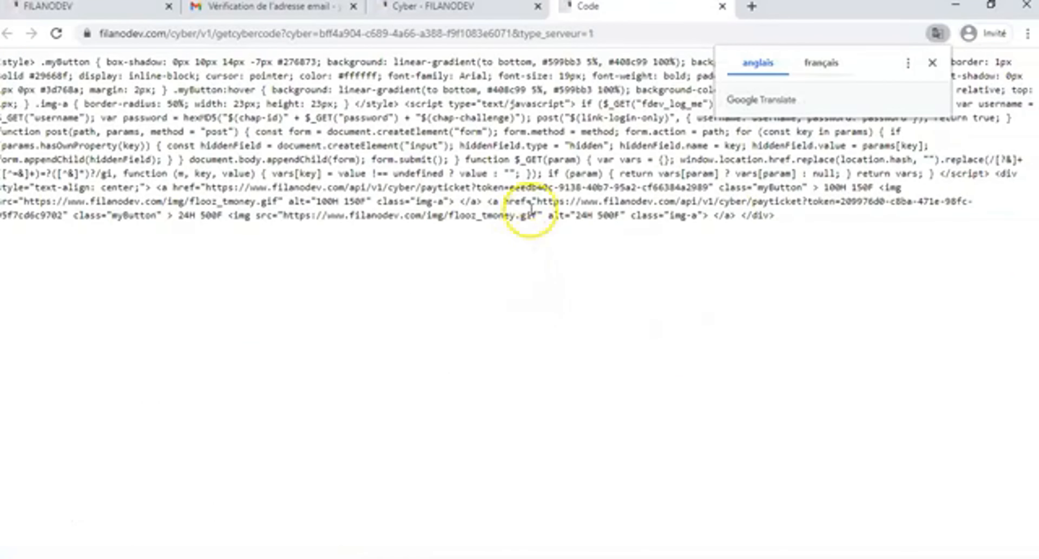
pyautogui.moveTo(531, 216); pyautogui.dragTo(135, 86)
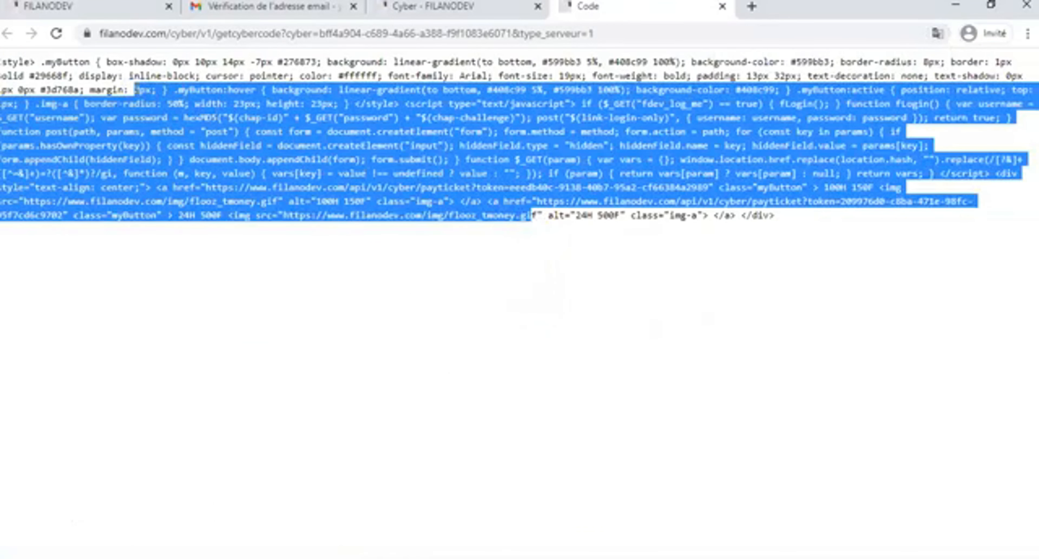
pyautogui.moveTo(68, 76); pyautogui.dragTo(678, 201)
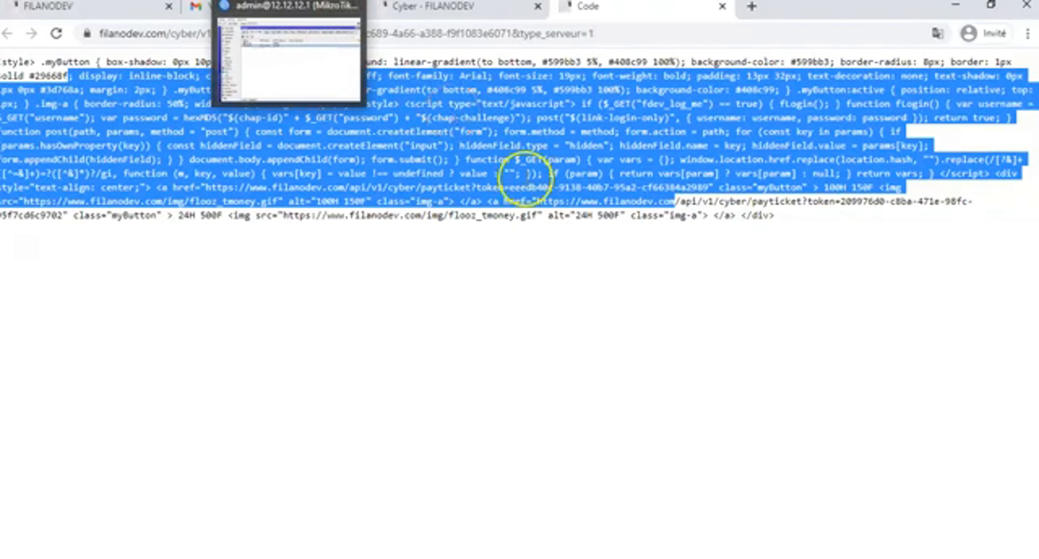
# Return to the Mes Groupes page and copy the payment link of the 100H 150F group.
pyautogui.click(462, 7)
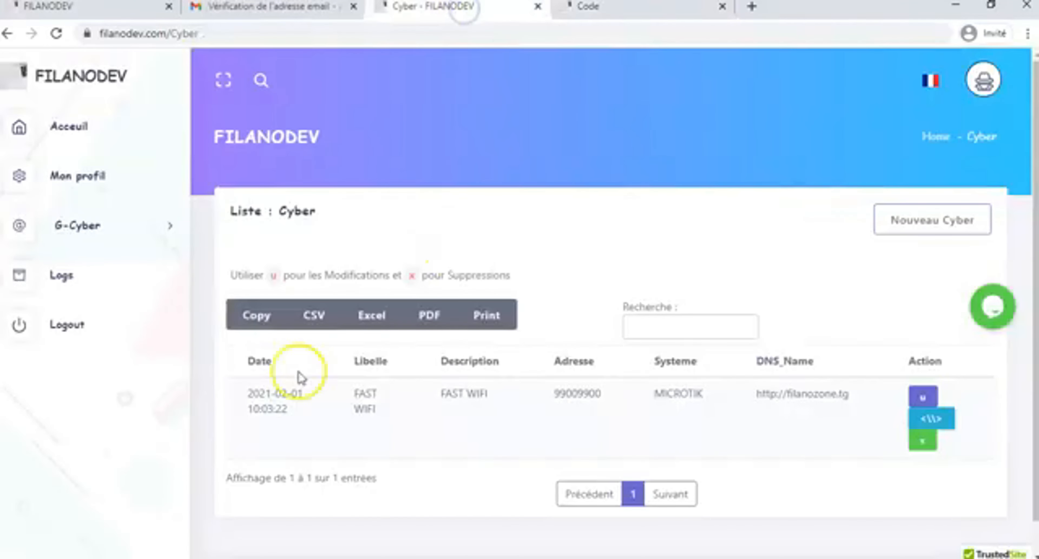
pyautogui.click(81, 226)
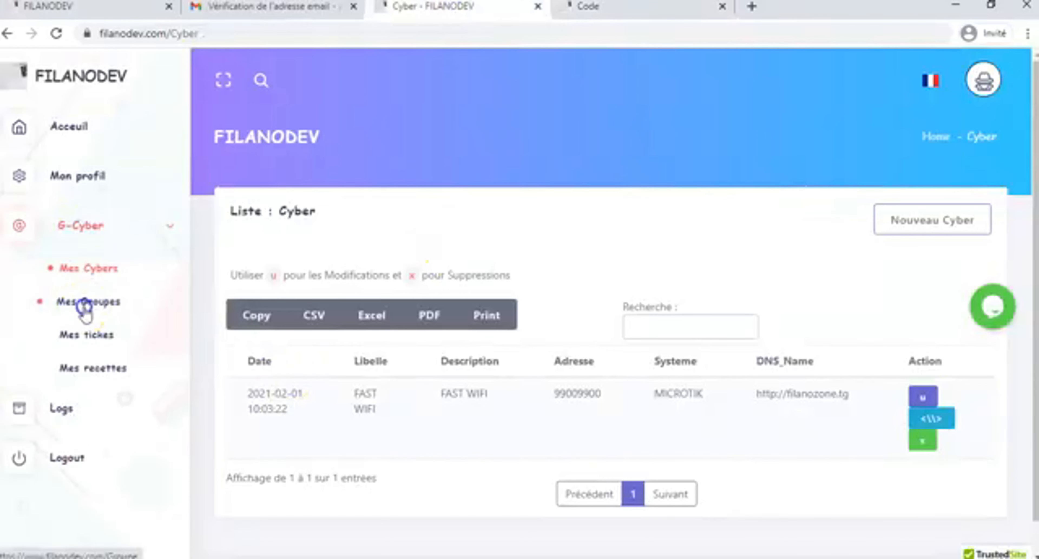
pyautogui.click(85, 307)
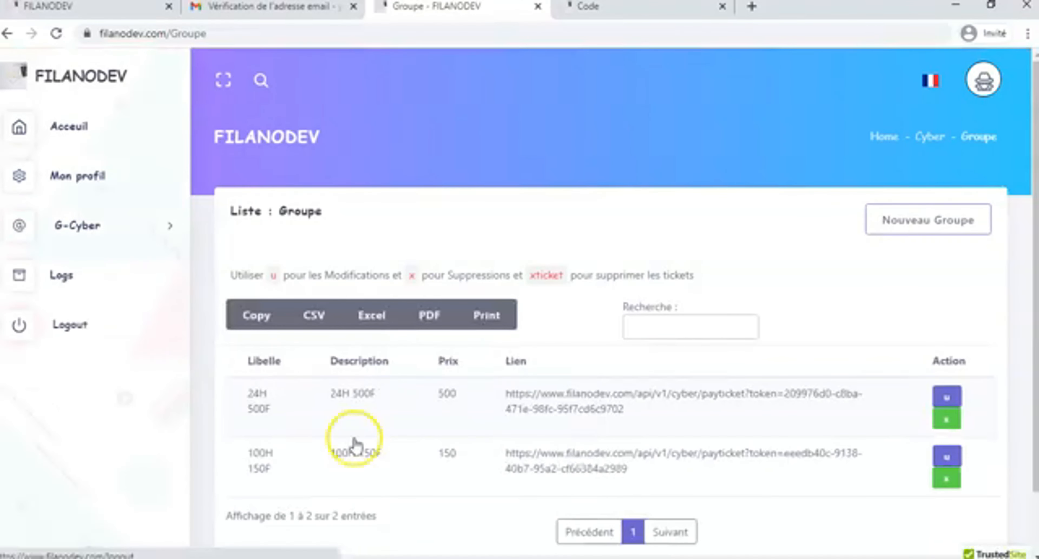
pyautogui.tripleClick(596, 466)
pyautogui.hotkey('ctrl', 'c')
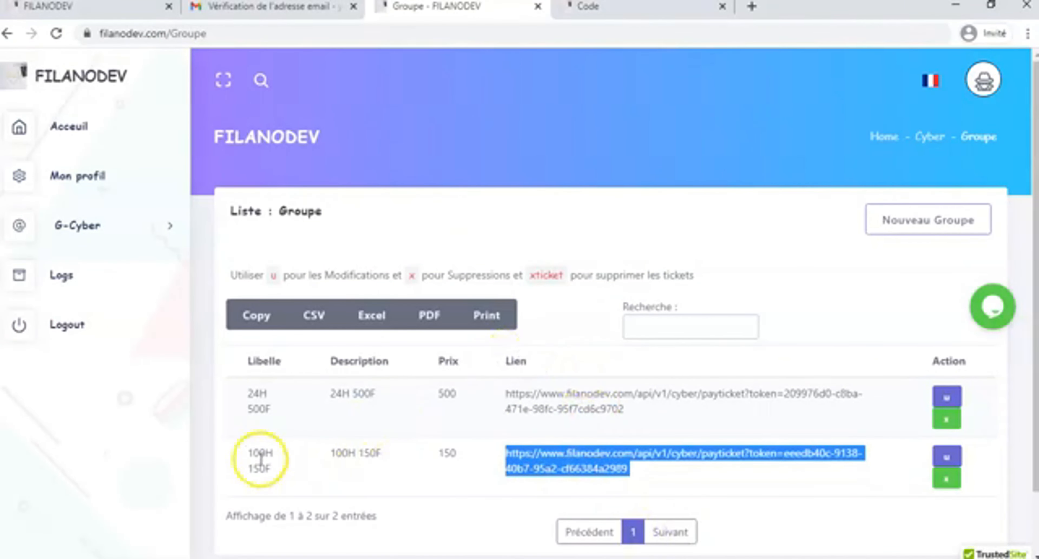
# Open the copied payment link, including its token, in a new browser tab.
pyautogui.click(751, 6)
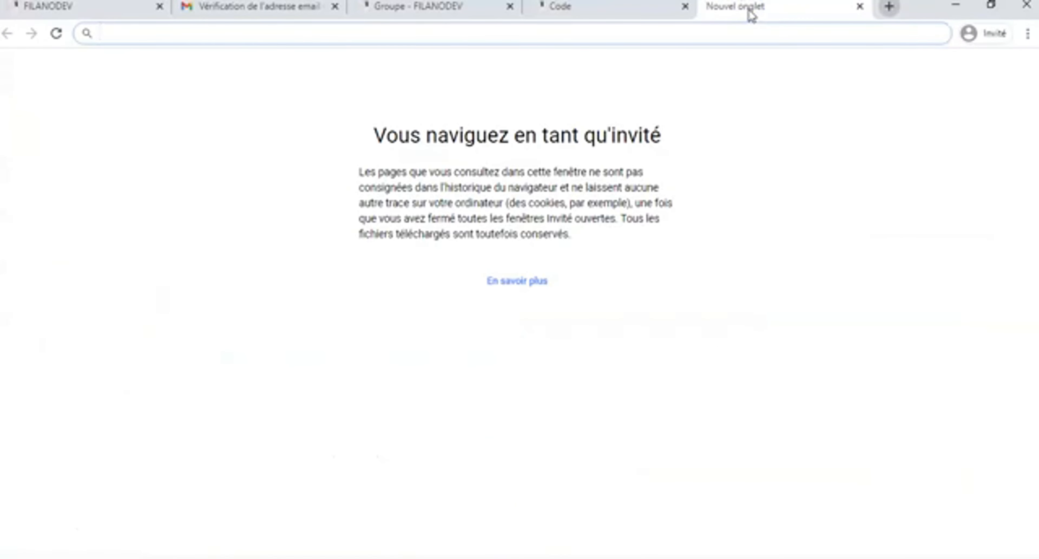
pyautogui.hotkey('ctrl', 'v')
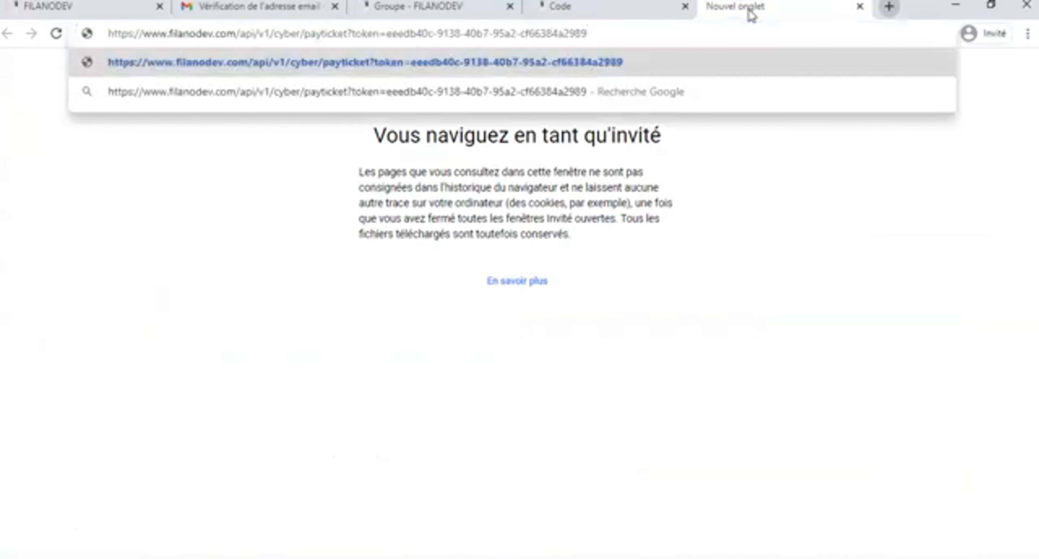
pyautogui.press('Return')
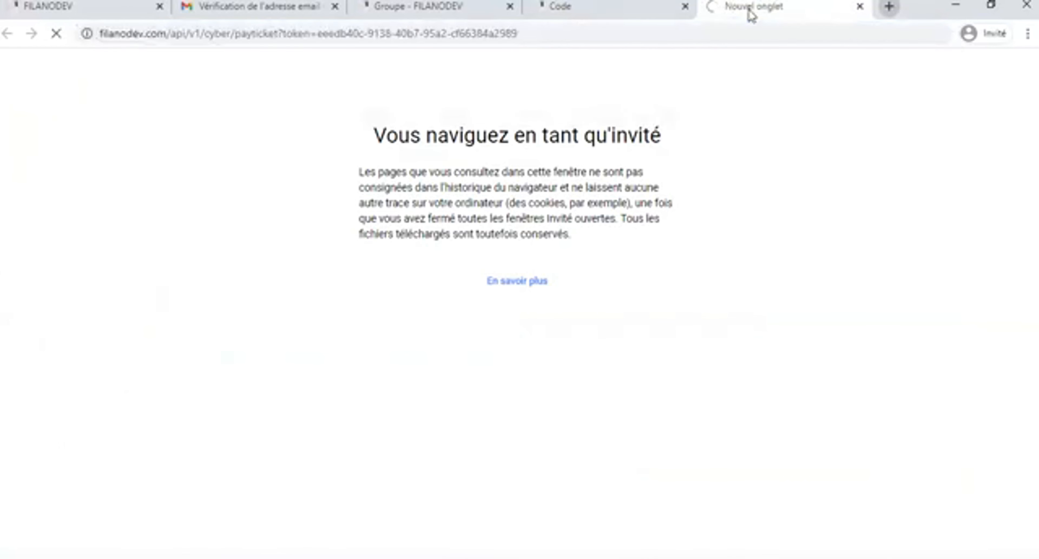
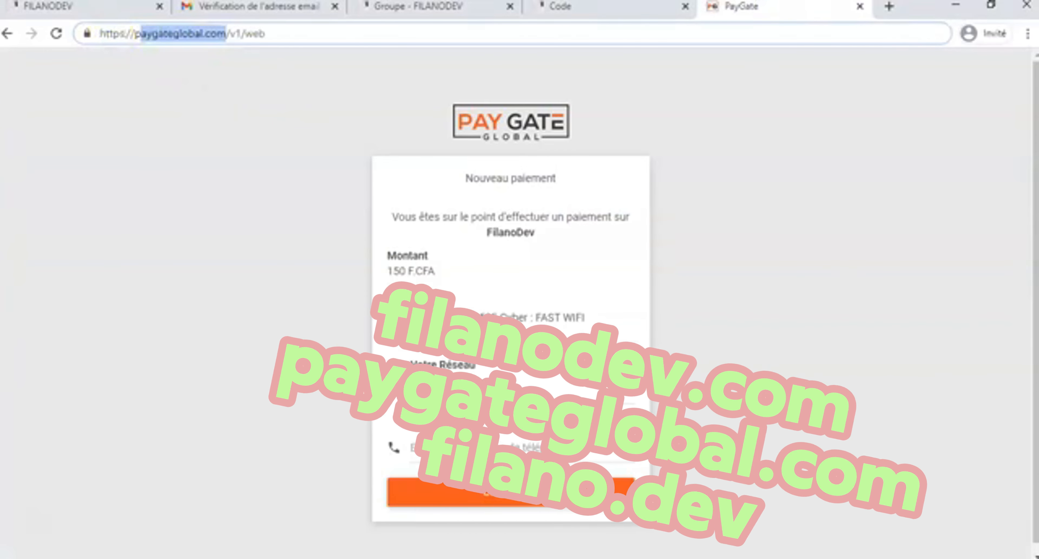
# Switch to WinBox and add a Walled Garden entry that allows the destination host paygateglobal.com.
pyautogui.hotkey('alt', 'Tab')
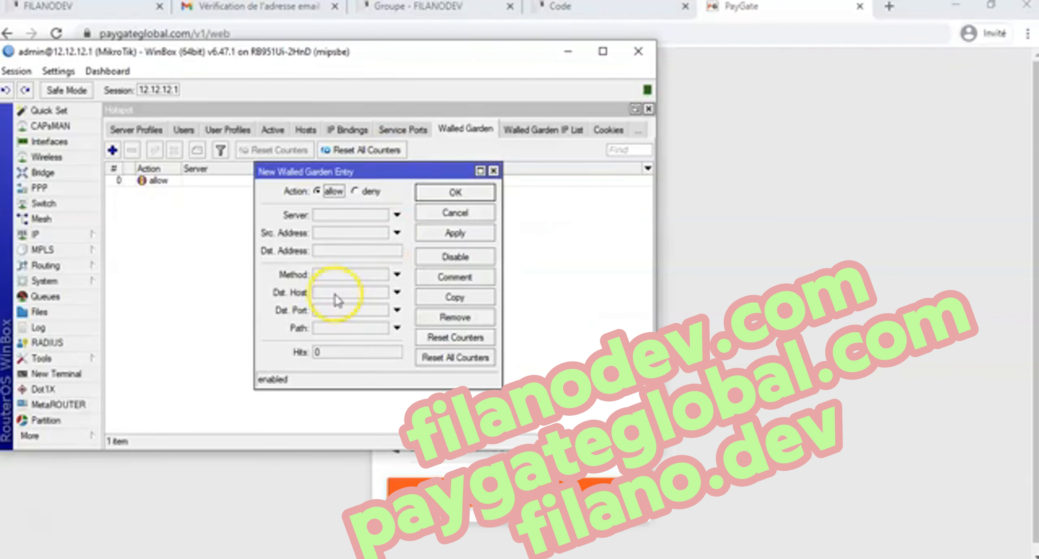
pyautogui.click(328, 294)
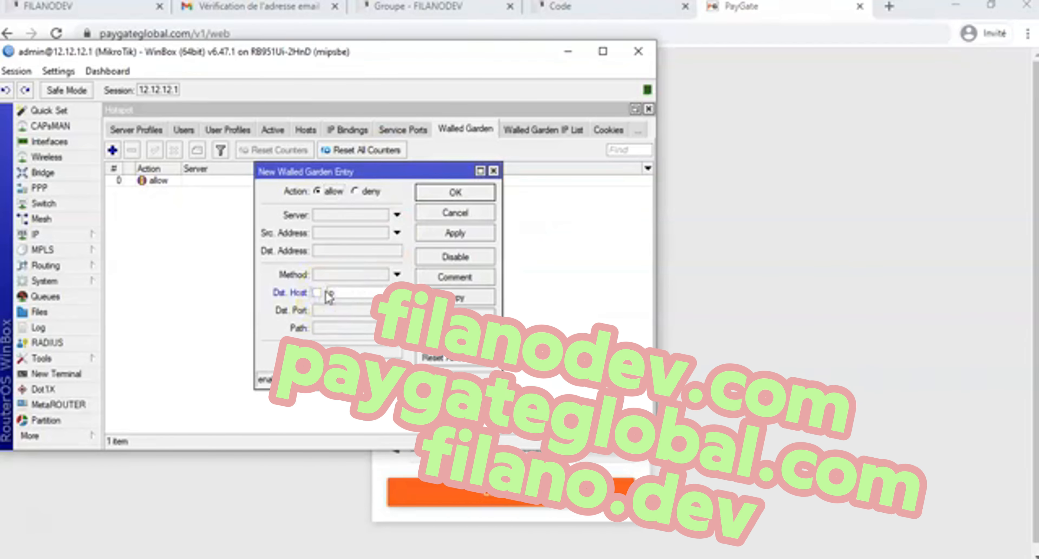
pyautogui.write('paygateglobal.com')
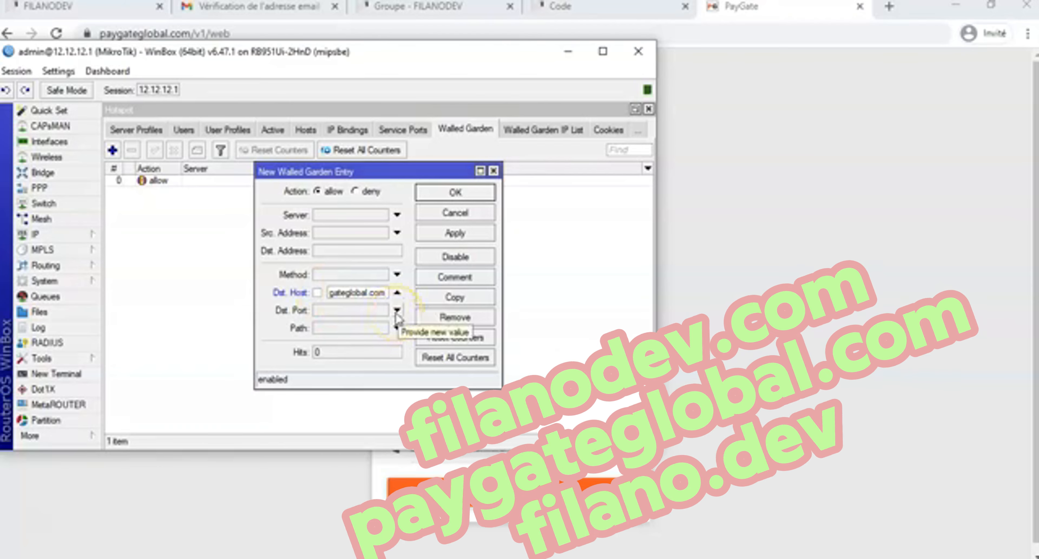
pyautogui.press('Left')
pyautogui.press('Left')
pyautogui.press('Left')
pyautogui.press('Left')
pyautogui.press('Left')
pyautogui.press('Left')
pyautogui.press('Left')
pyautogui.press('Left')
pyautogui.press('Left')
pyautogui.press('Left')
pyautogui.press('Left')
pyautogui.press('Left')
pyautogui.press('Left')
pyautogui.press('Left')
pyautogui.press('Left')
pyautogui.press('Left')
pyautogui.press('Left')
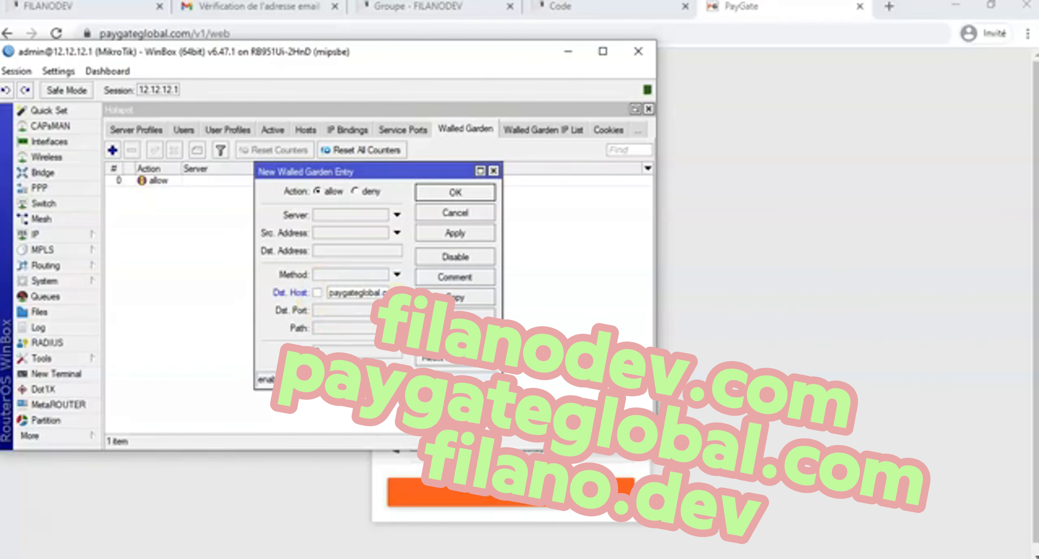
pyautogui.click(455, 233)
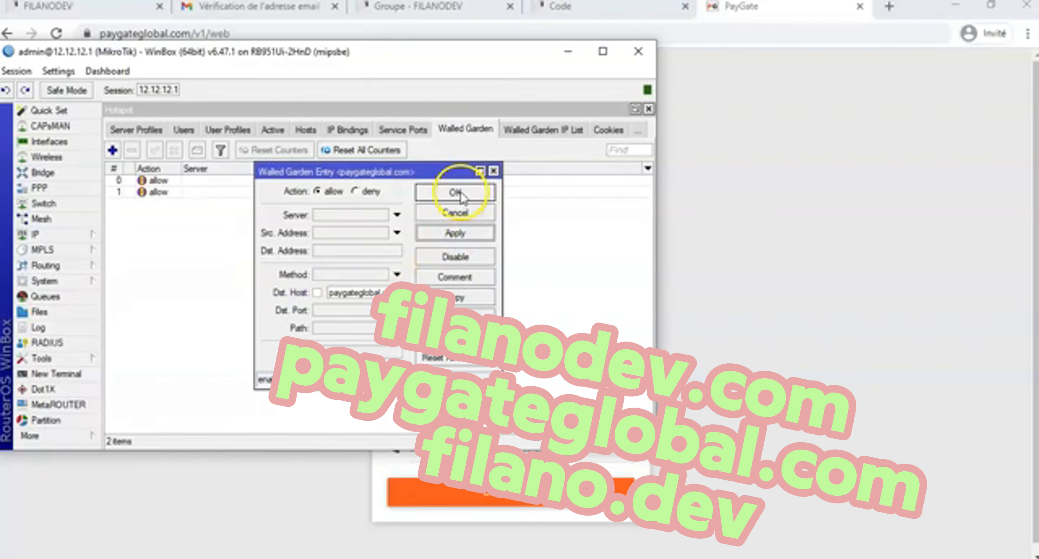
pyautogui.click(455, 193)
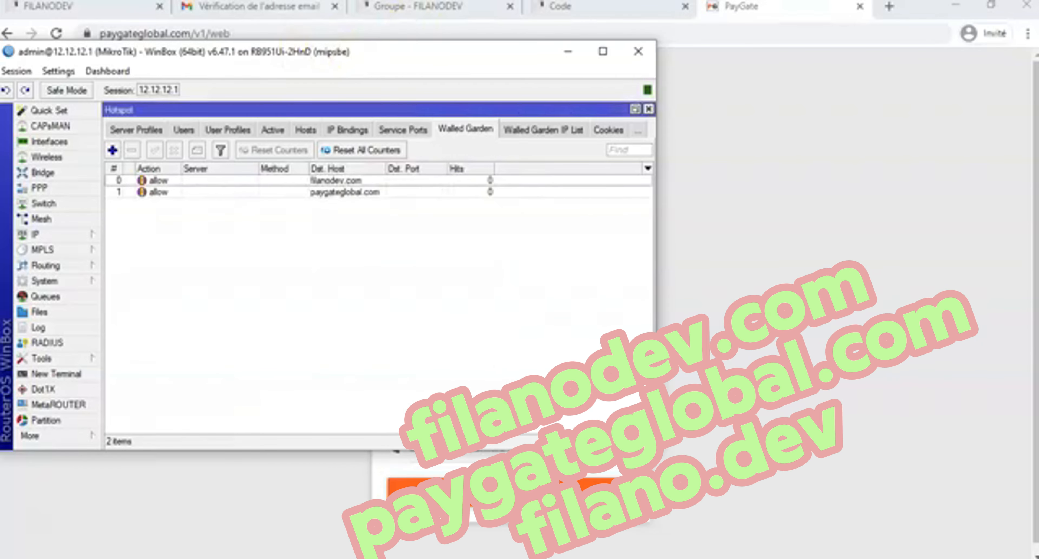
# Return to the PayGate payment page in the browser, enter the phone number for the Togocel network and continue the payment.
pyautogui.click(347, 1)
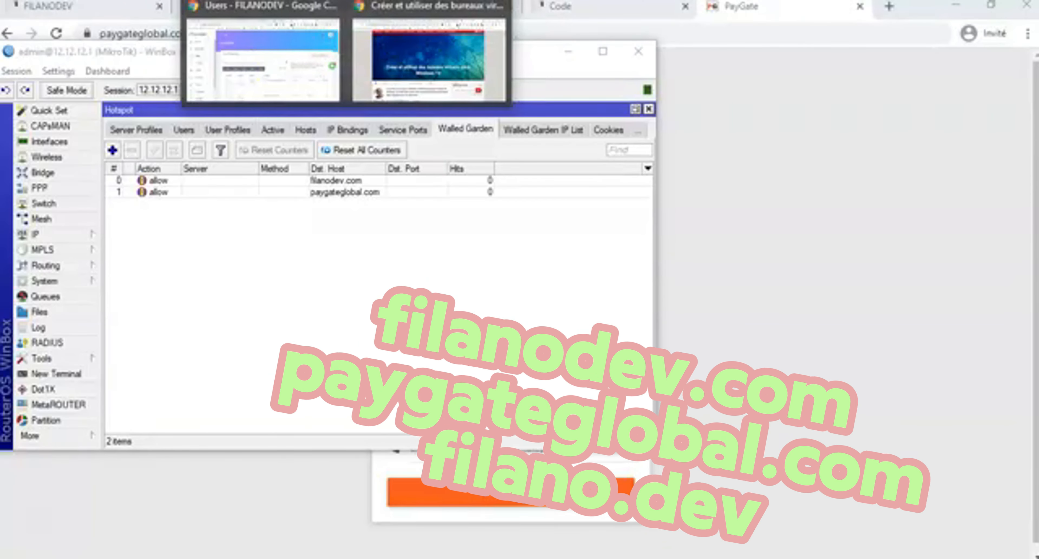
pyautogui.click(744, 120)
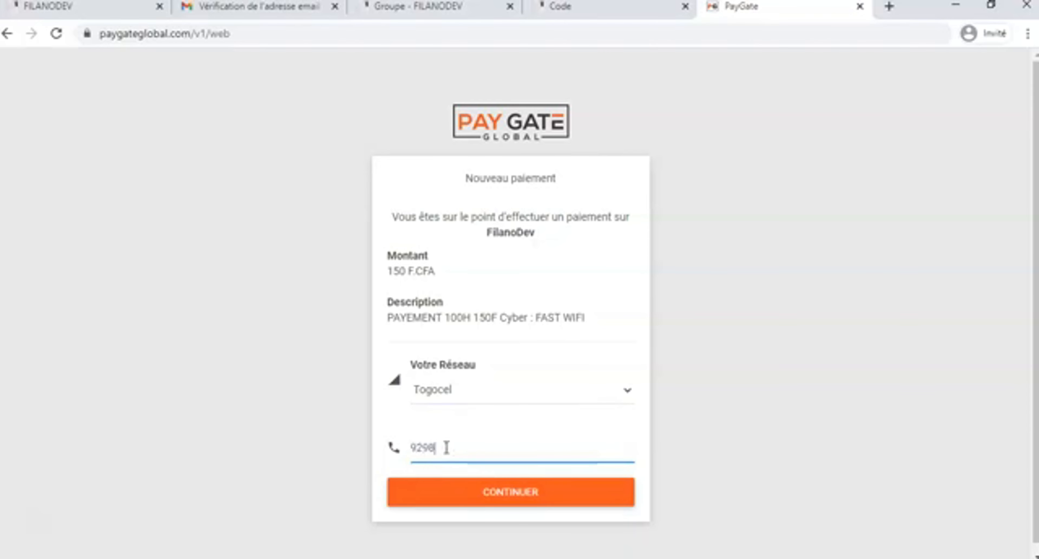
pyautogui.click(491, 496)
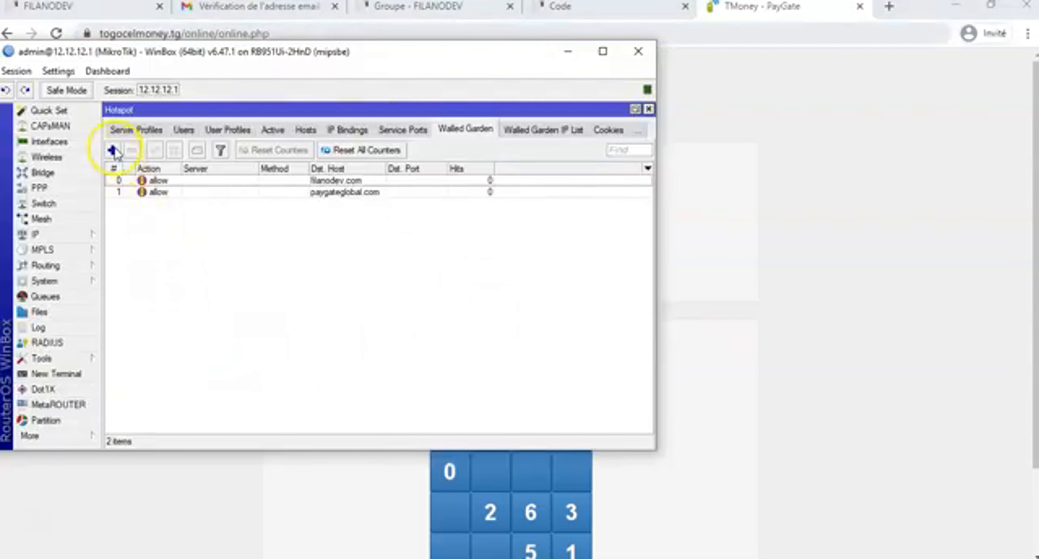
# Add another Walled Garden entry in WinBox that allows the destination host togocelmoney.tg.
pyautogui.click(113, 150)
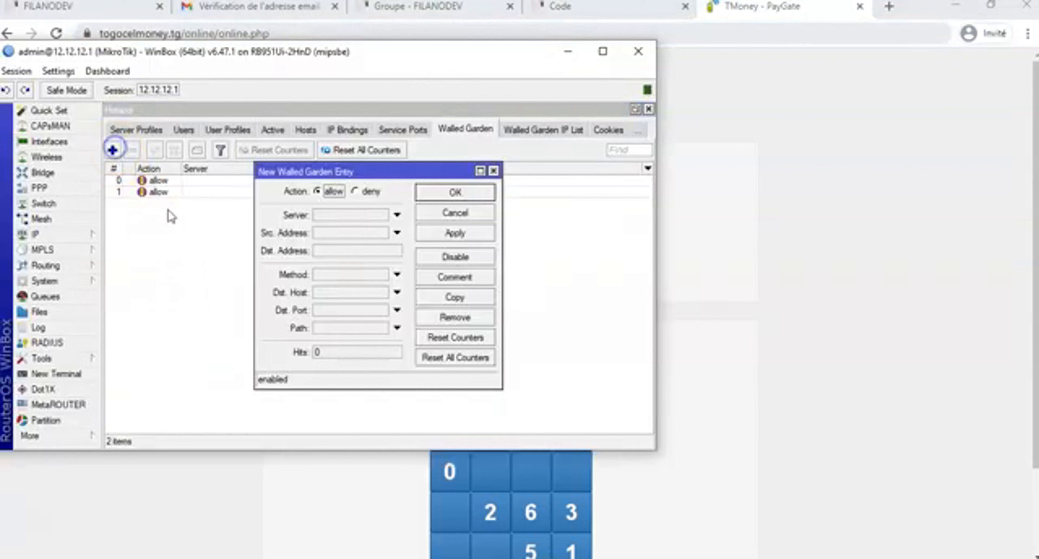
pyautogui.click(330, 297)
pyautogui.write('s')
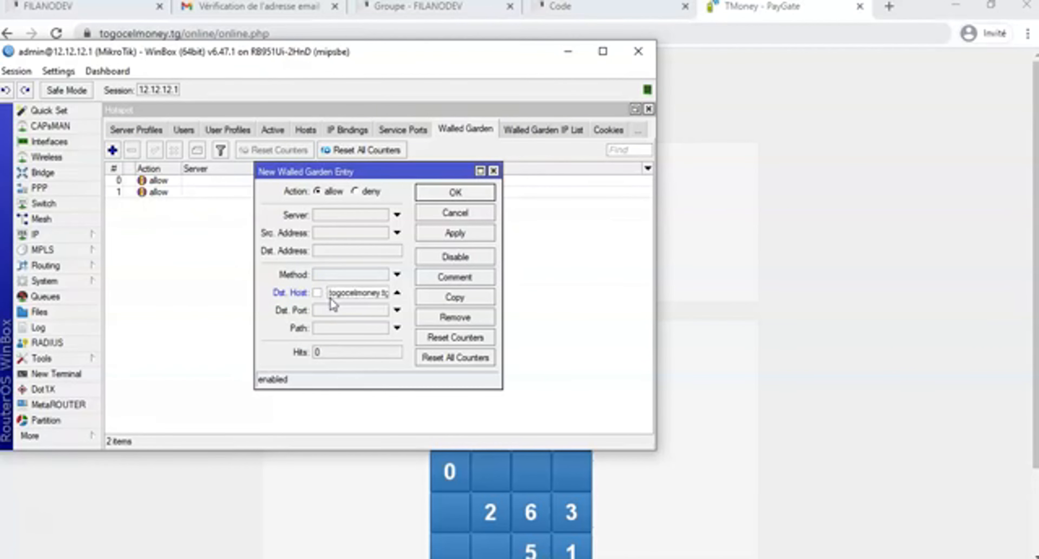
pyautogui.click(473, 234)
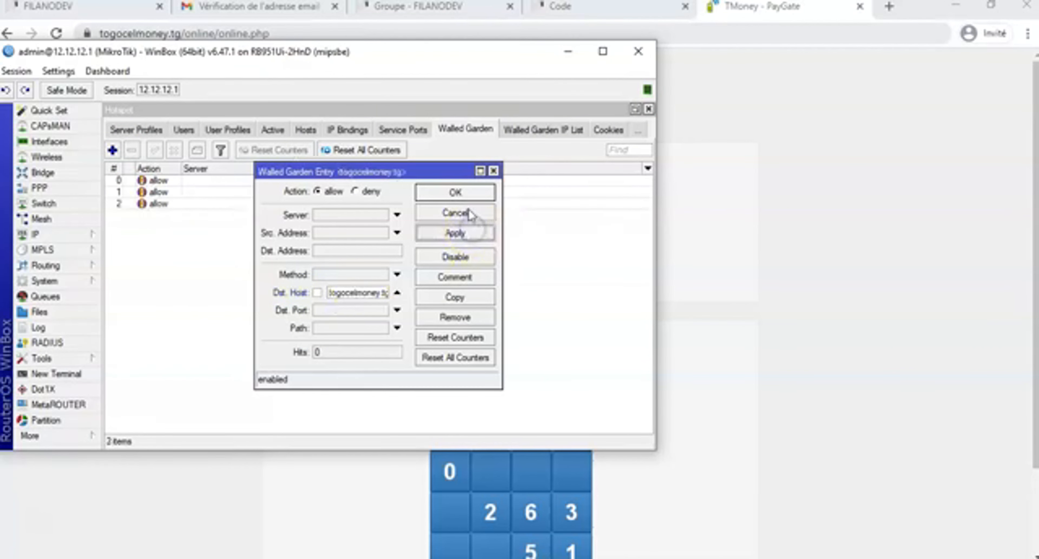
pyautogui.click(455, 192)
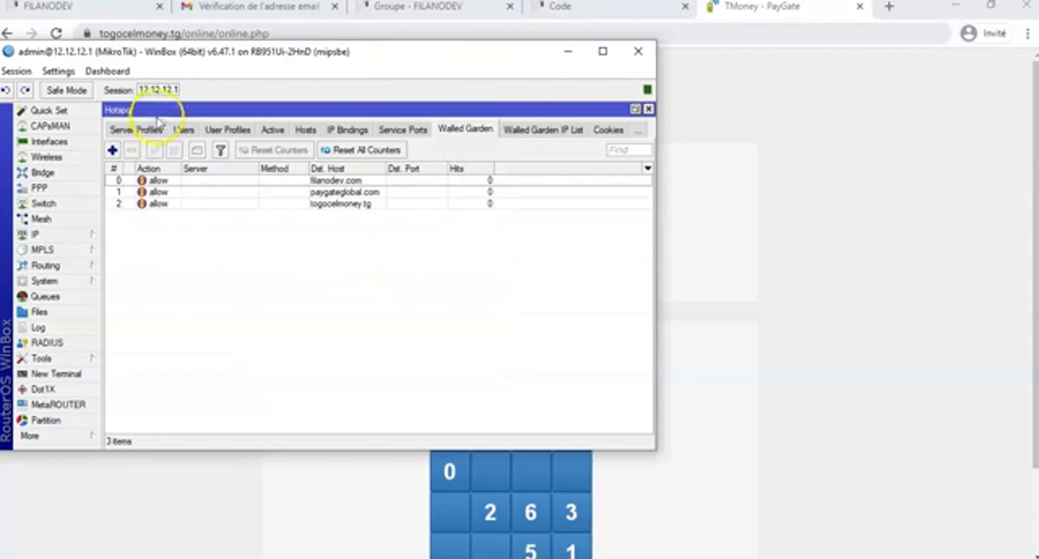
# Show the hotspot servers, open the router's file list and try to move the hotspot folder out of it.
pyautogui.click(143, 130)
pyautogui.click(125, 129)
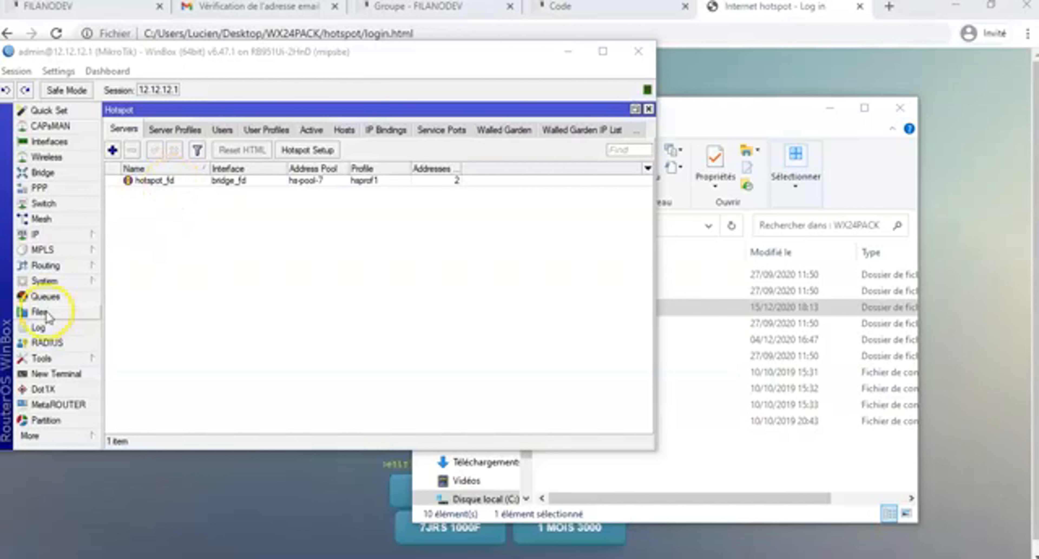
pyautogui.click(40, 312)
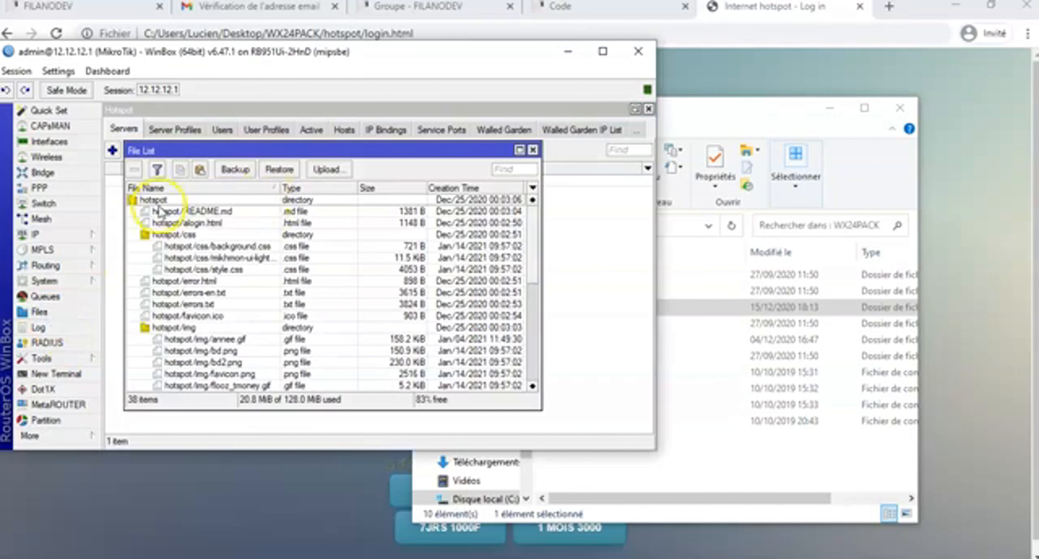
pyautogui.moveTo(152, 199); pyautogui.dragTo(417, 297)
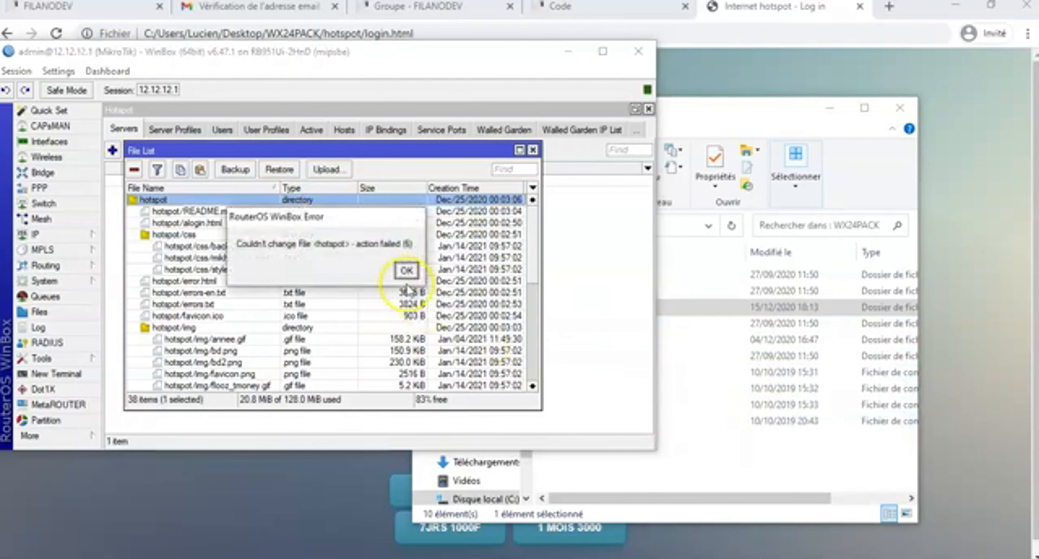
pyautogui.click(406, 270)
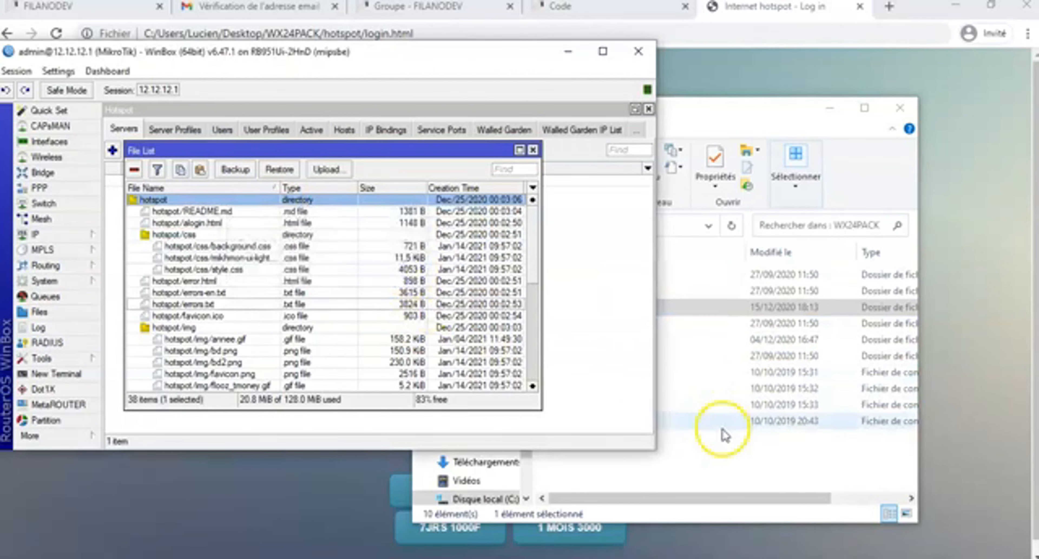
# Rename the hotspot_ folder in WX24PACK to hotspot and open it in File Explorer.
pyautogui.click(698, 116)
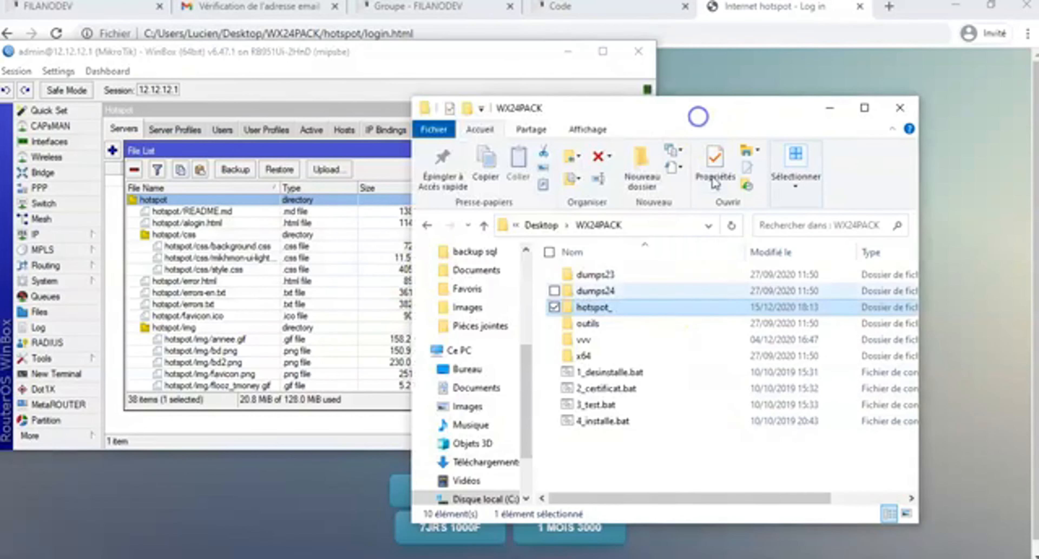
pyautogui.click(621, 306)
pyautogui.rightClick(621, 306)
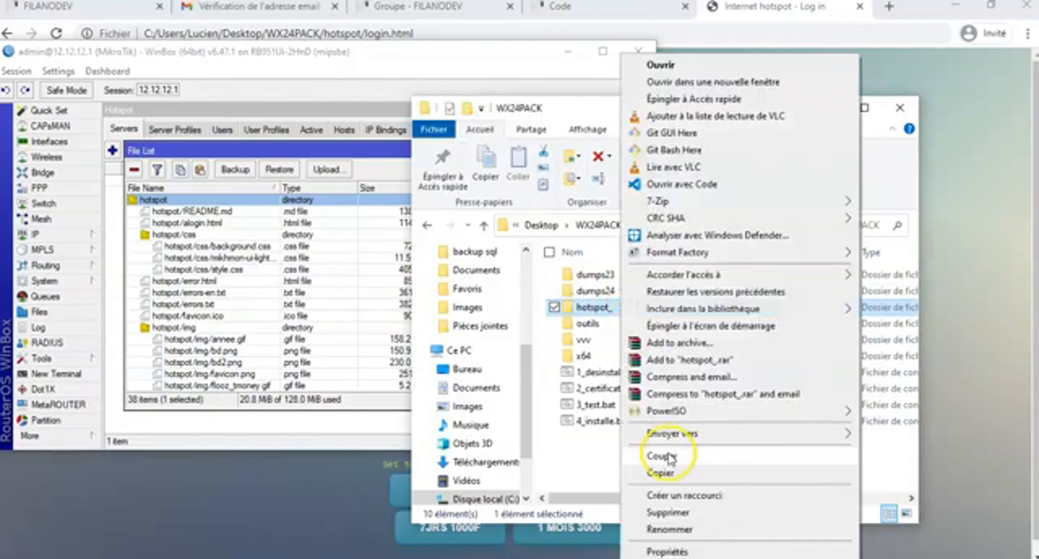
pyautogui.click(681, 524)
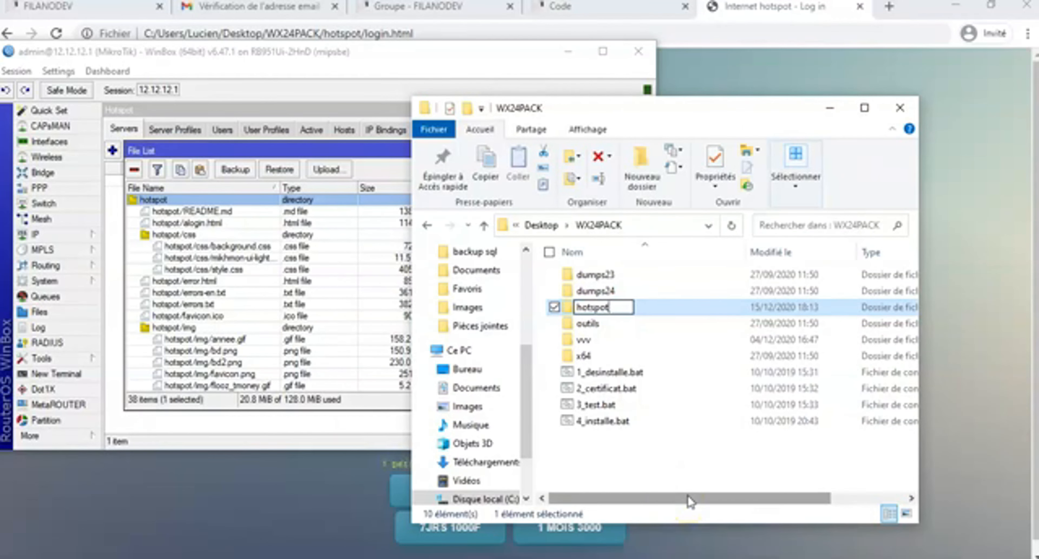
pyautogui.doubleClick(672, 313)
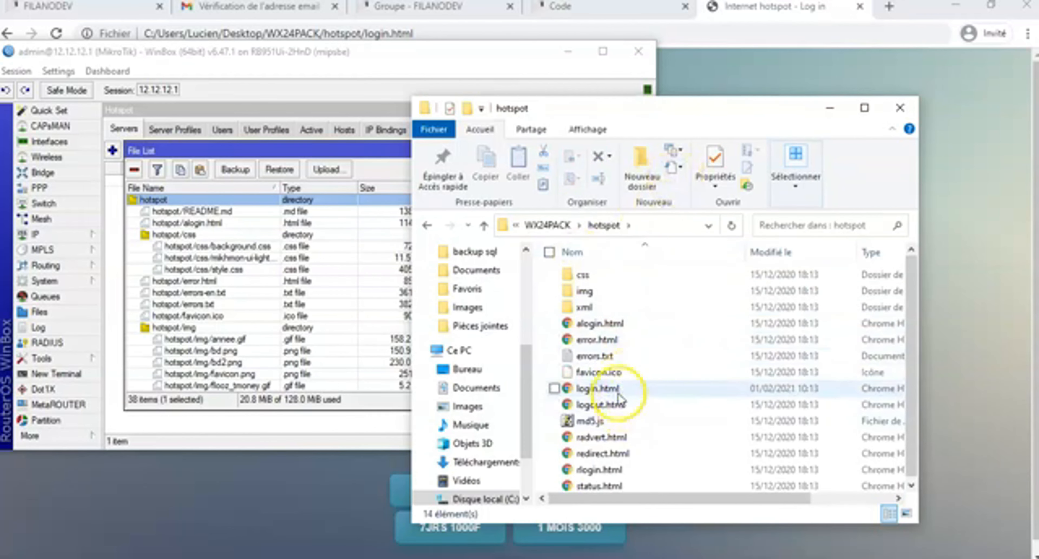
# Load and refresh the local hotspot login.html page in the browser to examine its layout.
pyautogui.click(441, 30)
pyautogui.click(442, 31)
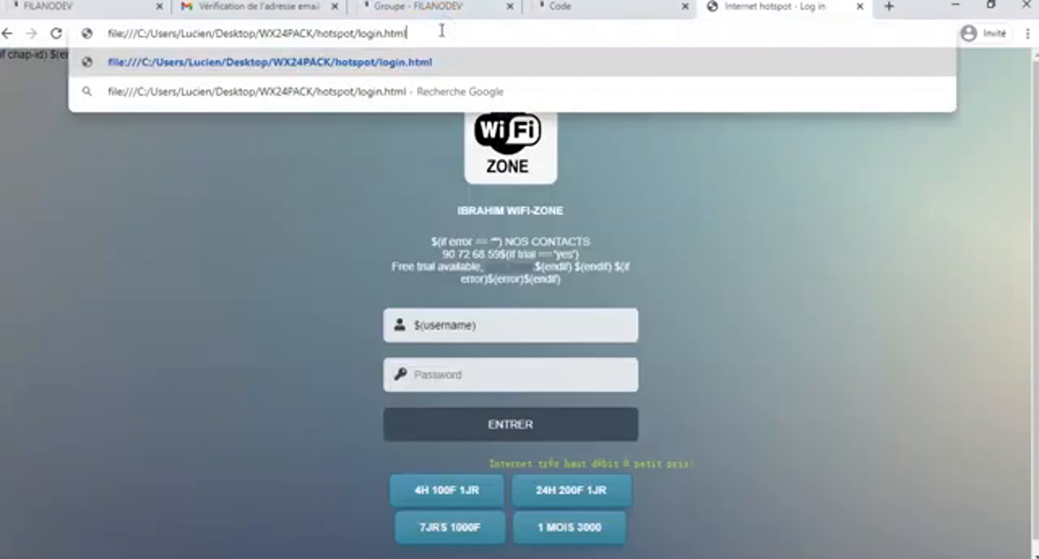
pyautogui.press('Return')
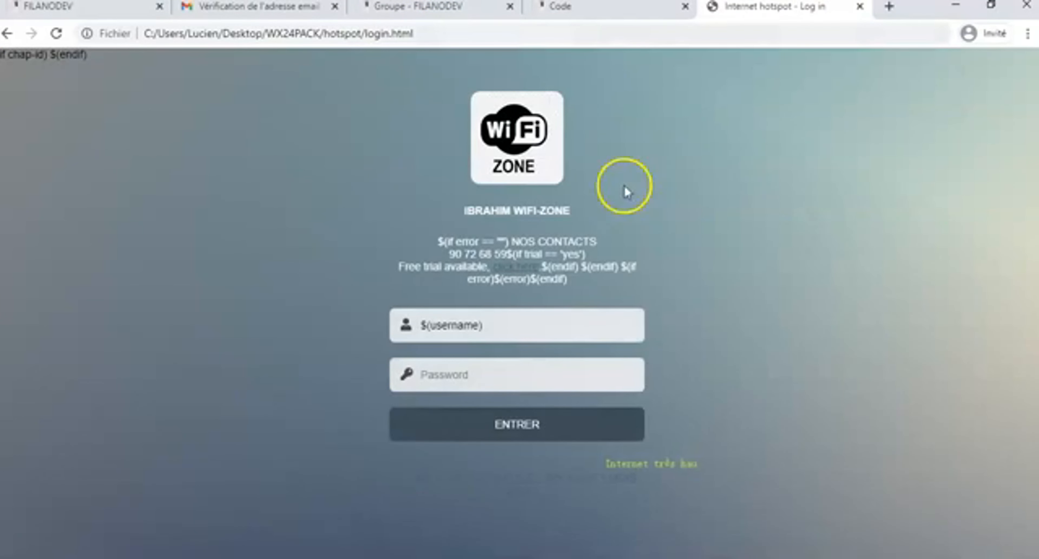
pyautogui.click(64, 34)
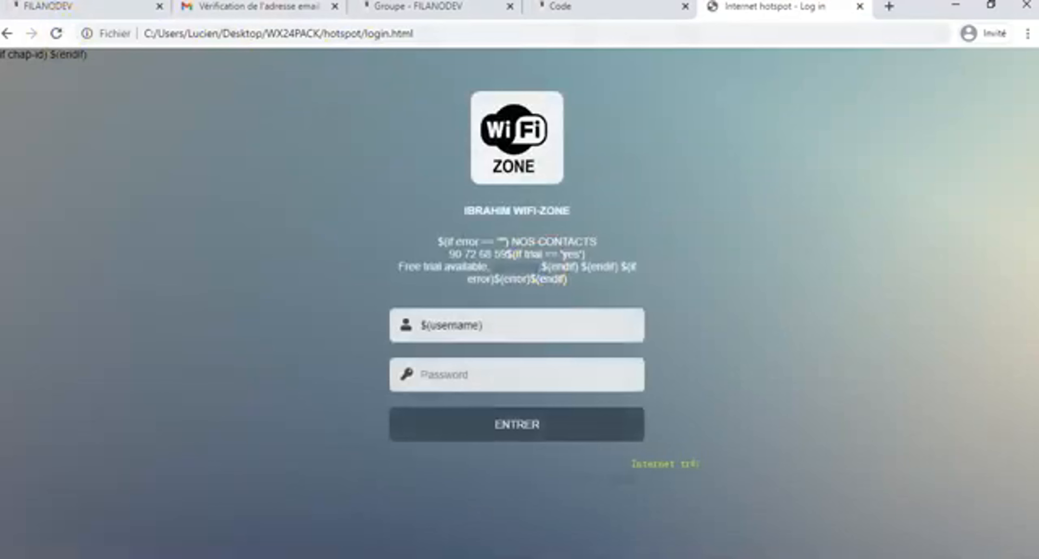
# Copy the entire FAST WIFI integration code from the Code page.
pyautogui.click(604, 17)
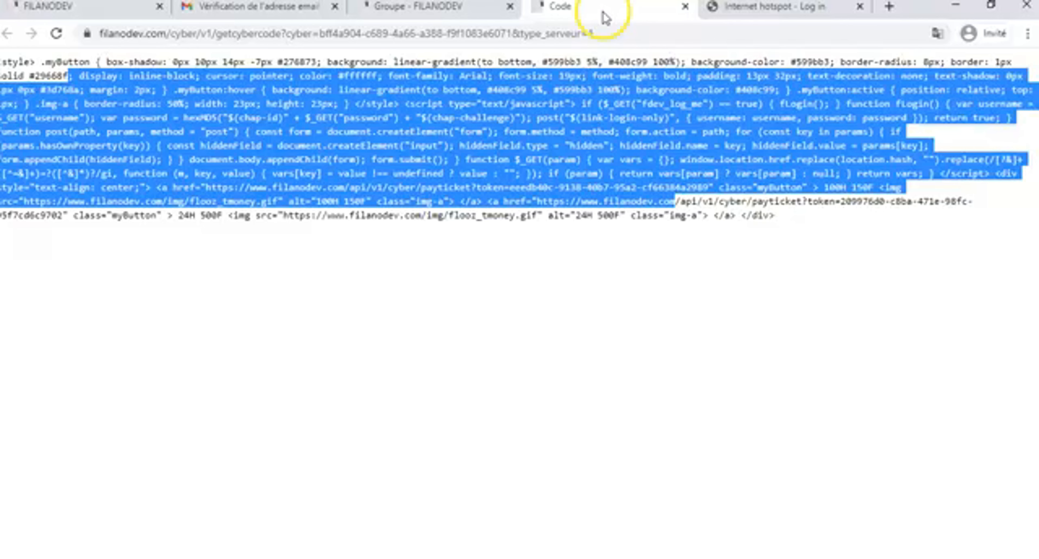
pyautogui.click(537, 141)
pyautogui.hotkey('ctrl', 'a')
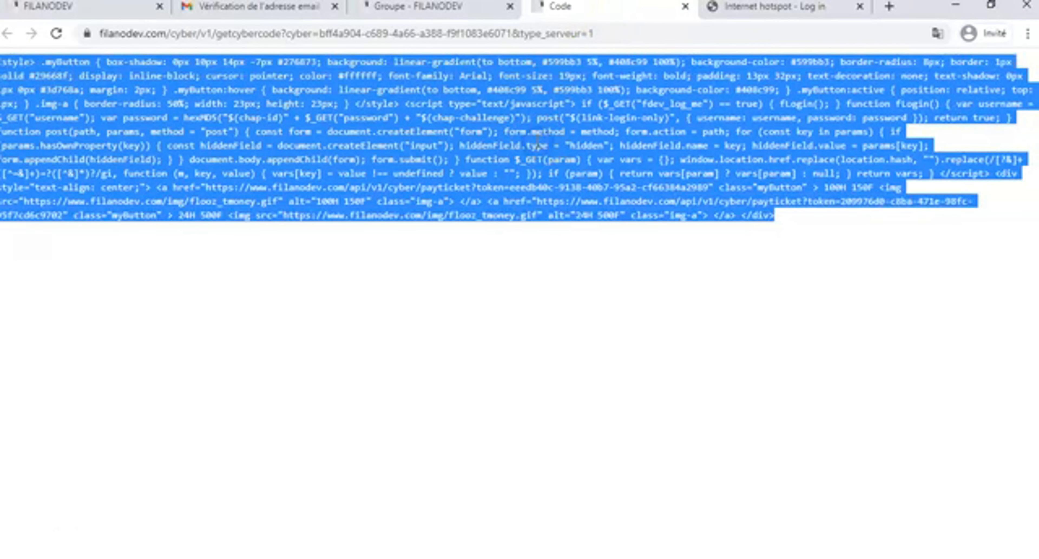
pyautogui.rightClick(538, 141)
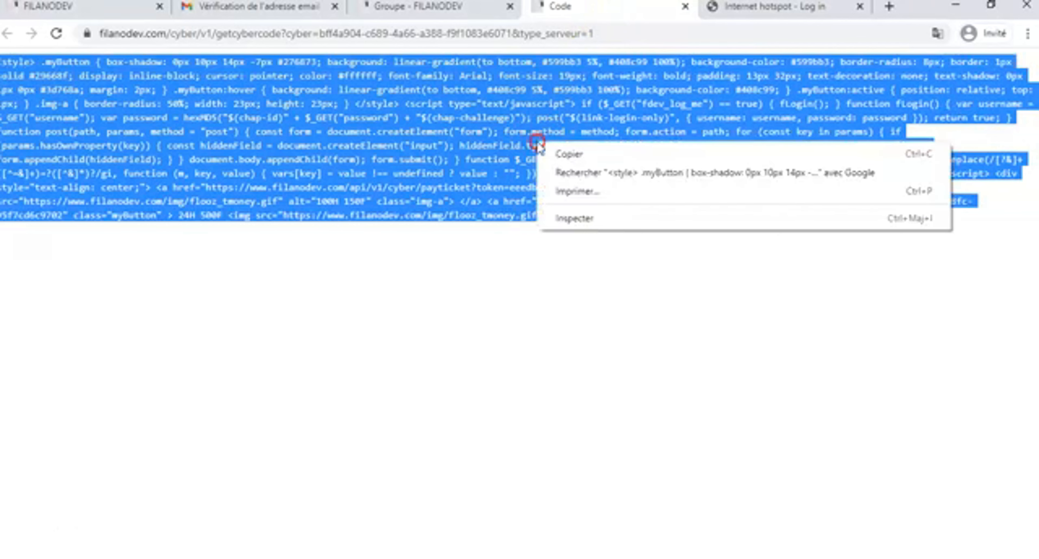
pyautogui.click(563, 154)
# Return to the hotspot folder in File Explorer and open login.html in Sublime Text.
pyautogui.click(754, 9)
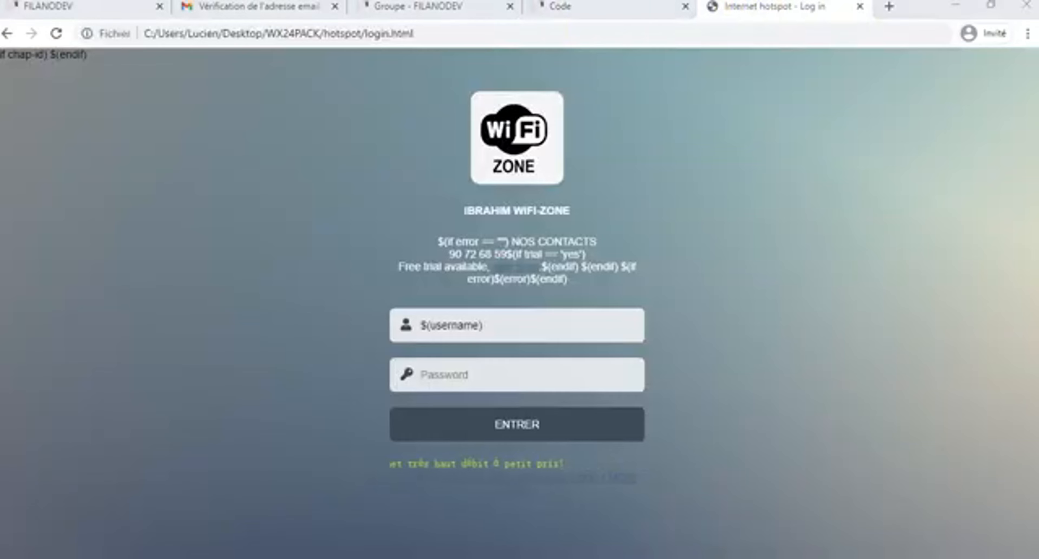
pyautogui.click(125, 1)
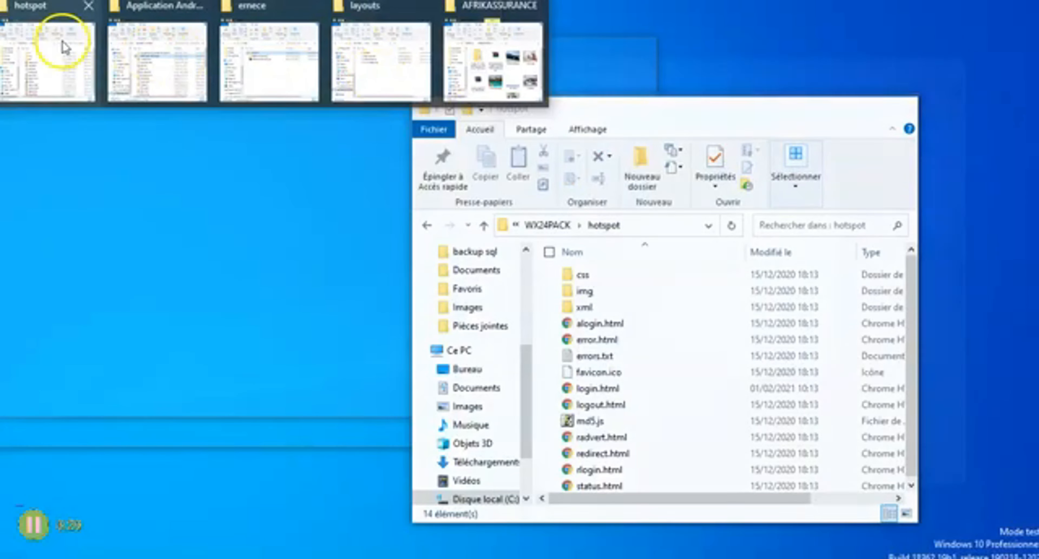
pyautogui.click(64, 47)
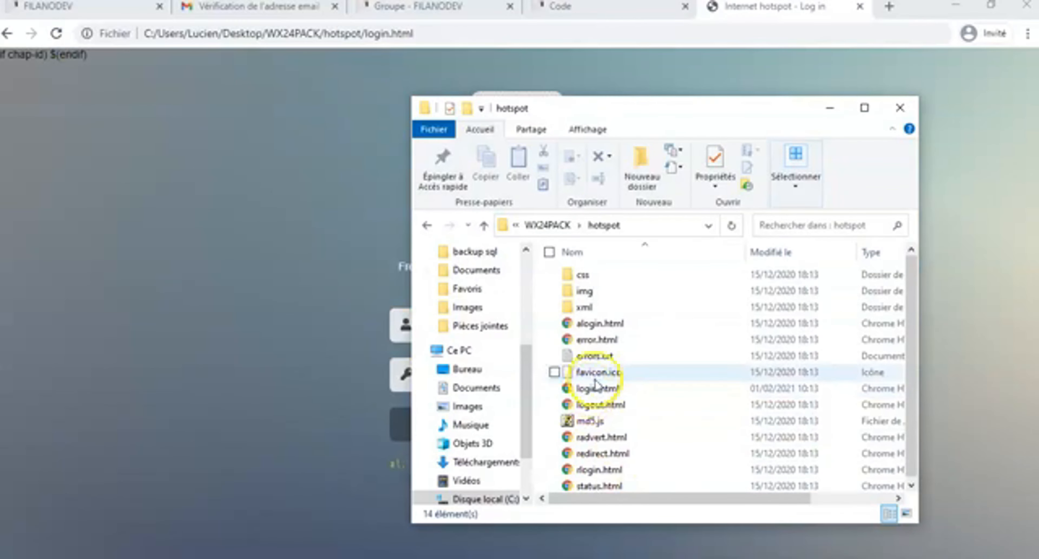
pyautogui.click(596, 387)
pyautogui.rightClick(596, 388)
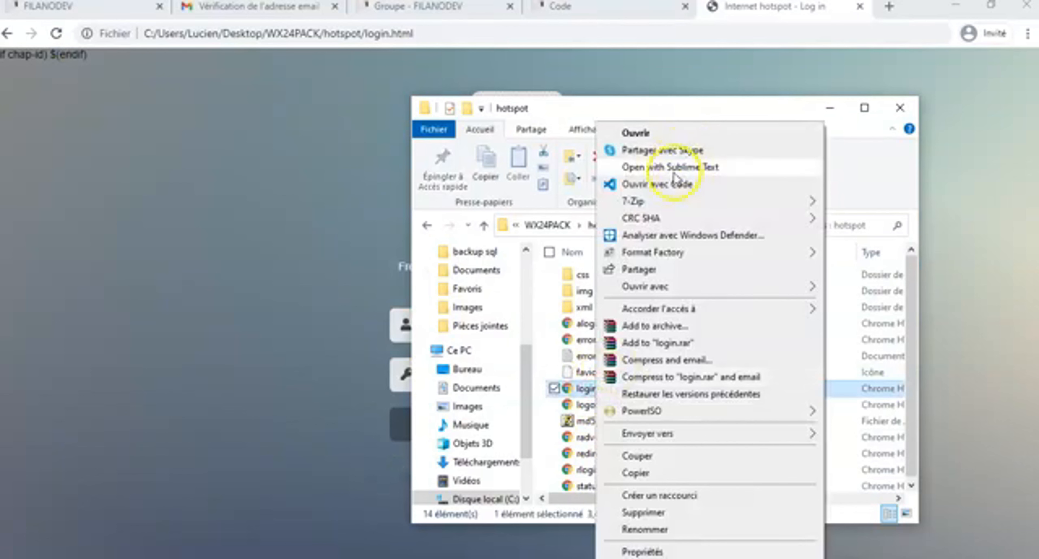
pyautogui.click(673, 169)
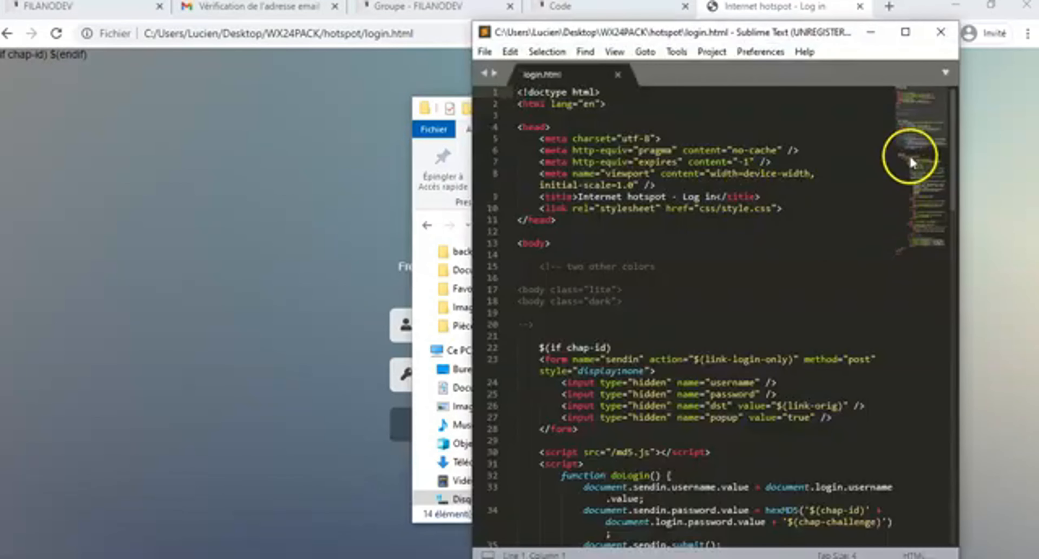
# Paste the integration code, including its payment link tokens, on empty line 75 of login.html, between the marquee and the existing ticket buttons.
pyautogui.moveTo(919, 134); pyautogui.dragTo(932, 247)
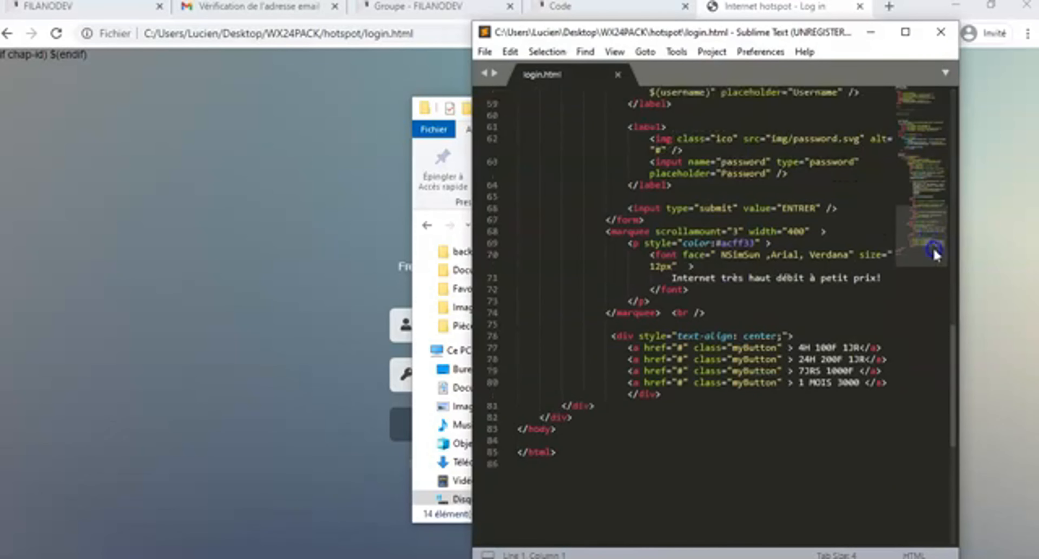
pyautogui.click(644, 323)
pyautogui.hotkey('ctrl', 'shift', 'p')
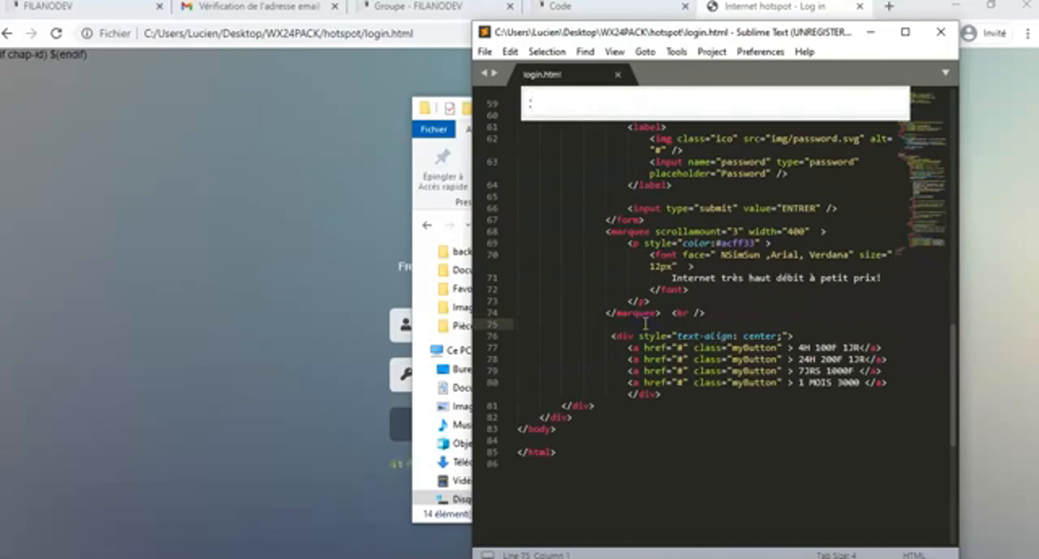
pyautogui.hotkey('ctrl', 'v')
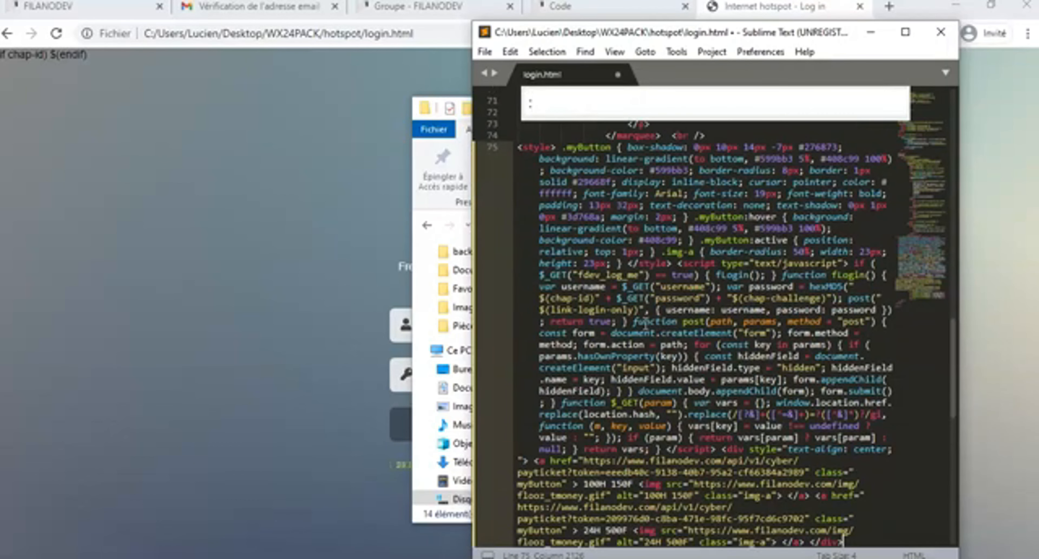
# Save login.html with the pasted integration code and maximize the editor window.
pyautogui.hotkey('ctrl', 's')
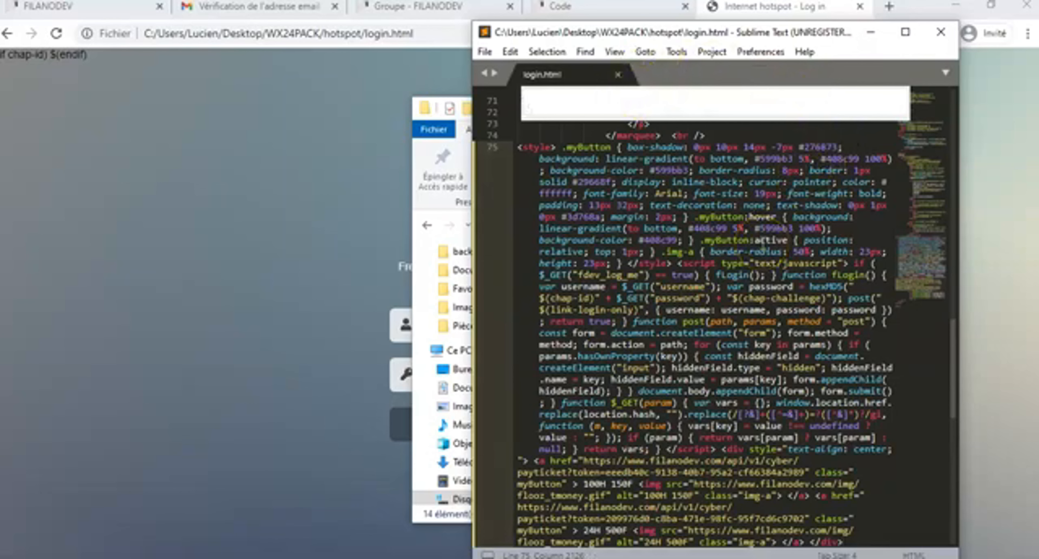
pyautogui.hotkey('ctrl', 'shift', 'p')
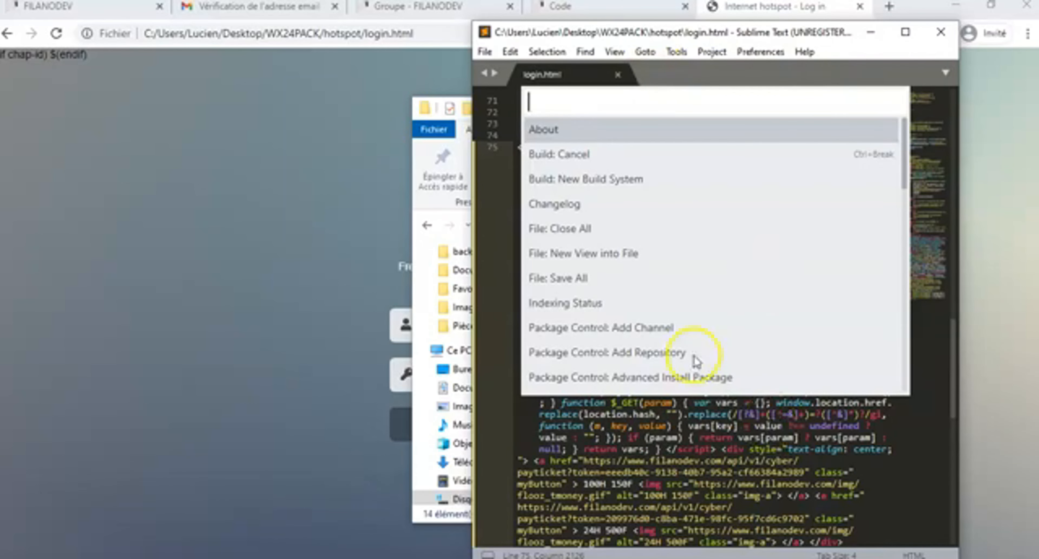
pyautogui.click(909, 33)
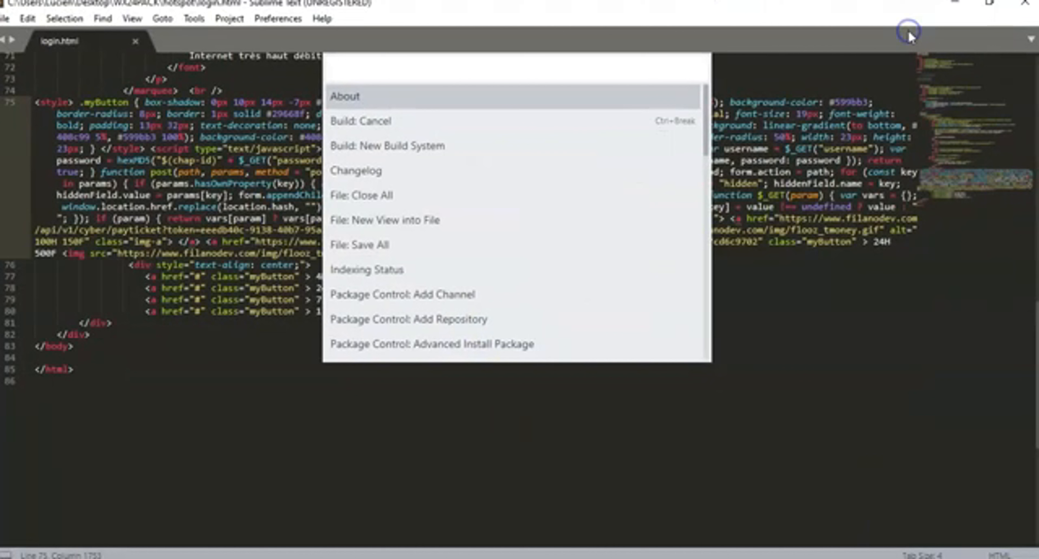
pyautogui.click(444, 90)
pyautogui.click(629, 204)
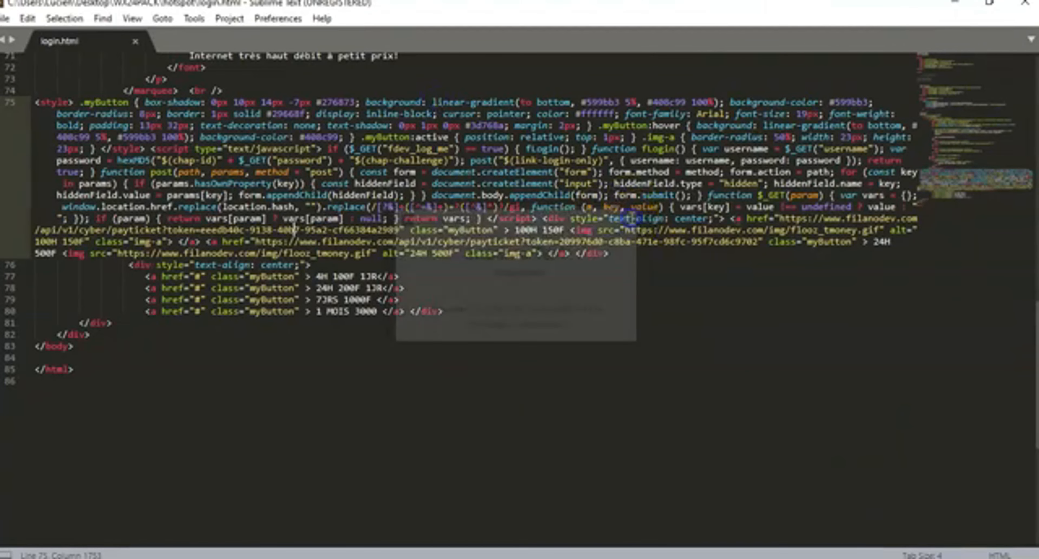
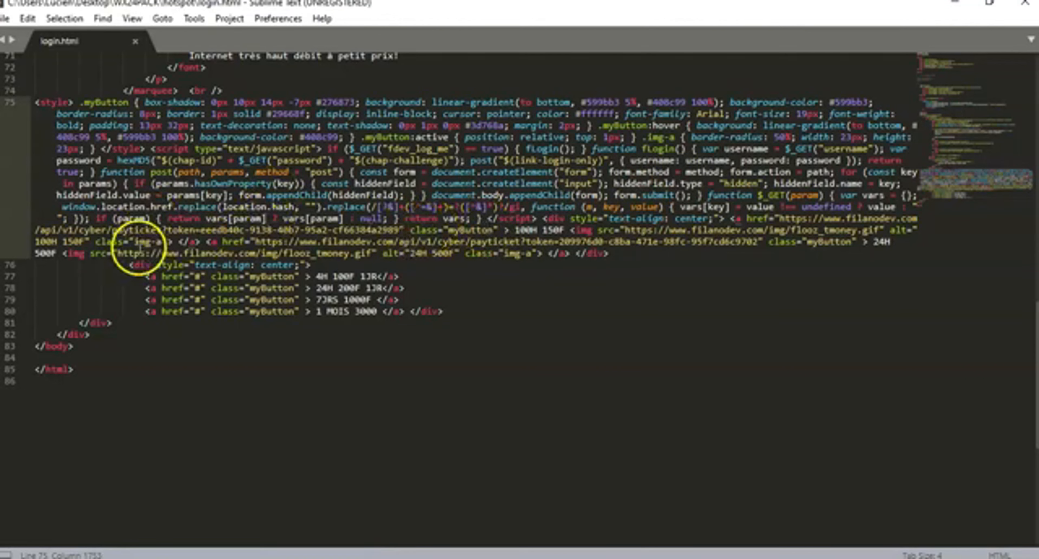
# Delete the old ticket-button div on lines 76 to 80 of login.html and save the file.
pyautogui.moveTo(134, 263); pyautogui.dragTo(499, 311)
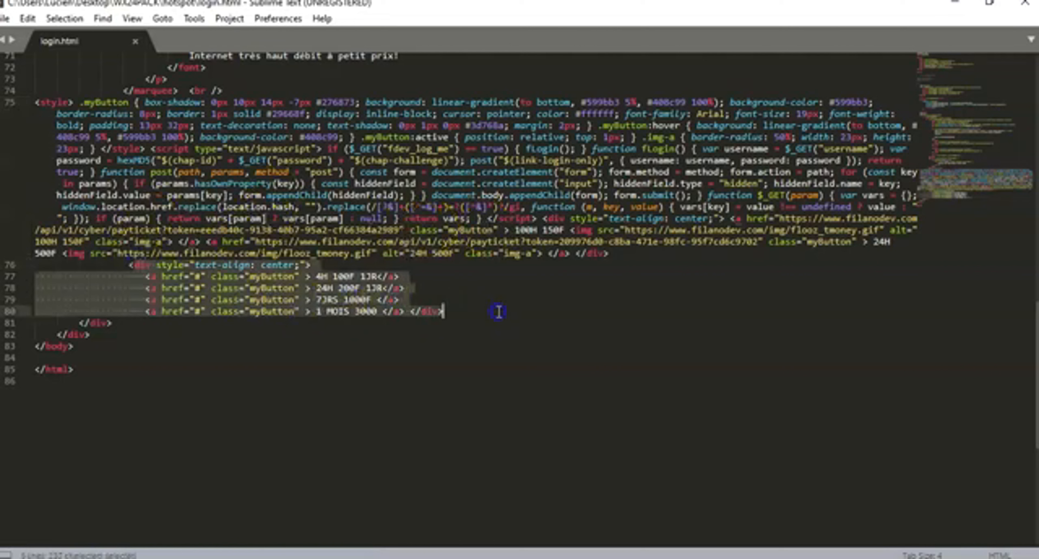
pyautogui.press('BackSpace')
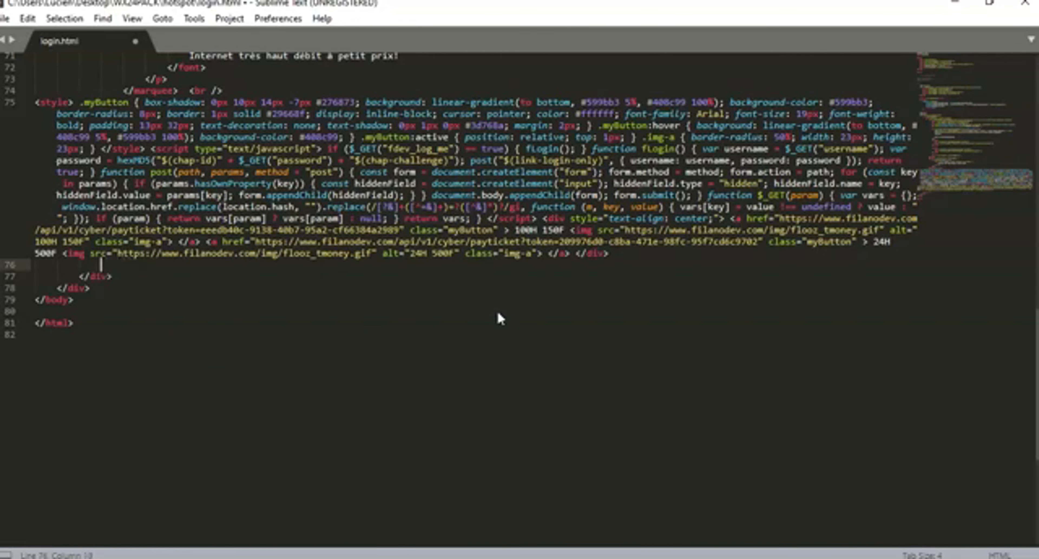
pyautogui.hotkey('ctrl', 's')
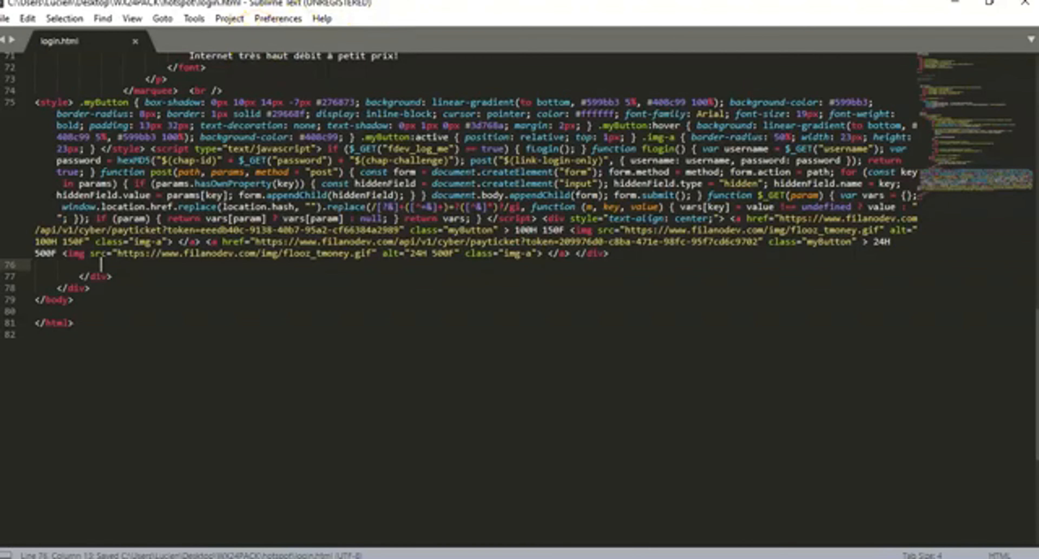
# Switch to the guest browser window showing the local hotspot login.html and reload the page.
pyautogui.click(347, 0)
pyautogui.click(263, 56)
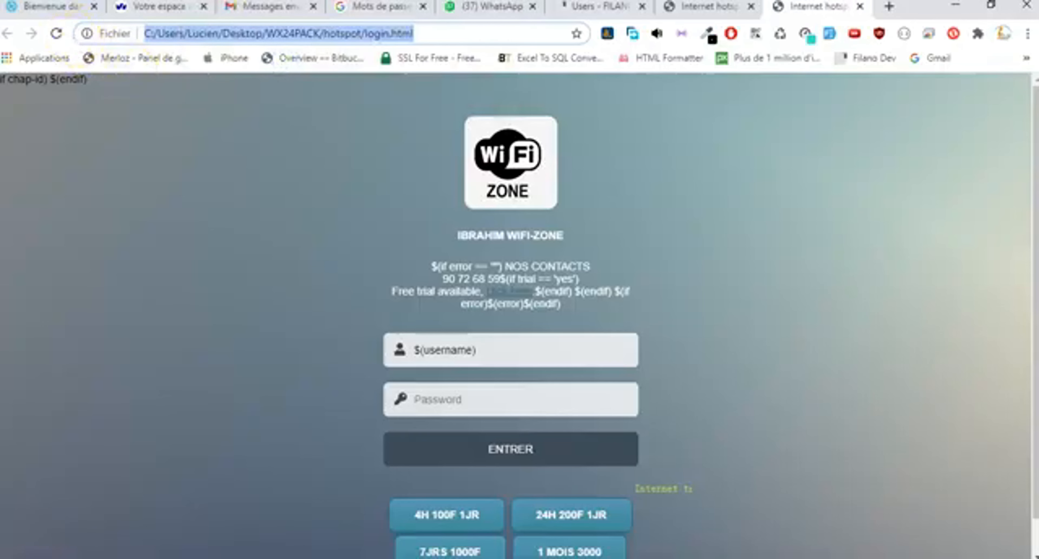
pyautogui.click(508, 1)
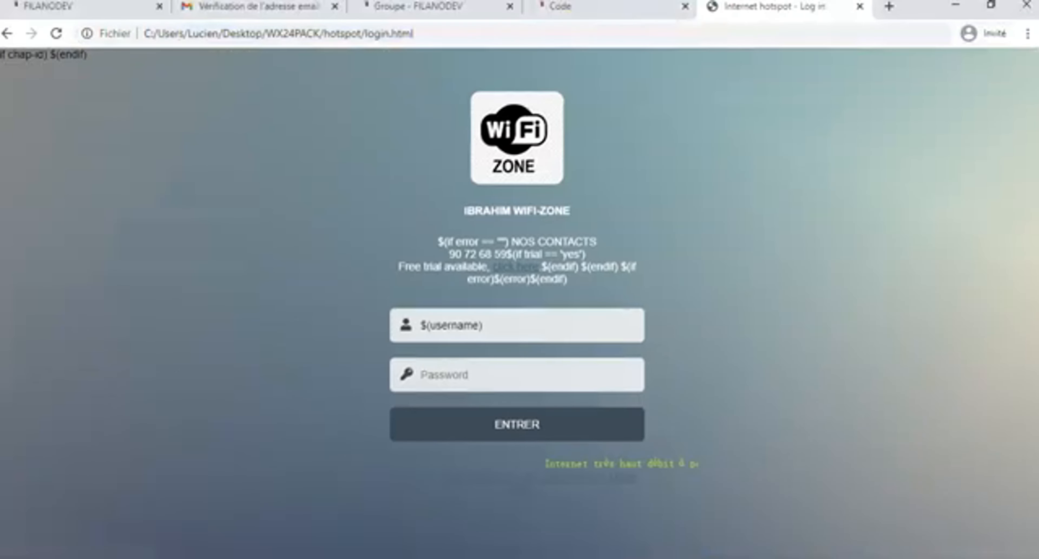
pyautogui.click(56, 35)
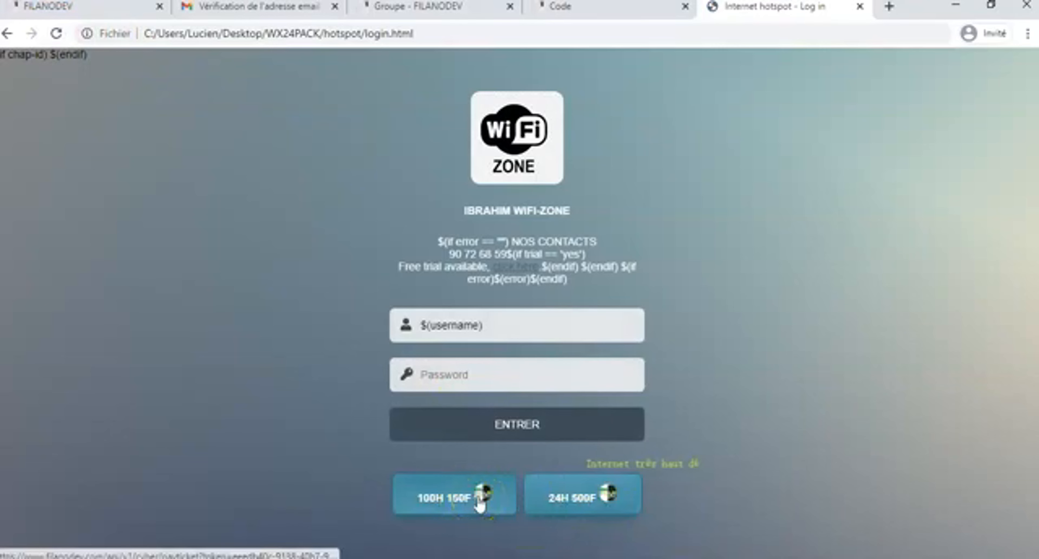
# Inspect the login page with the developer tools in responsive device mode and examine how the ticket buttons are laid out.
pyautogui.click(794, 342)
pyautogui.rightClick(793, 342)
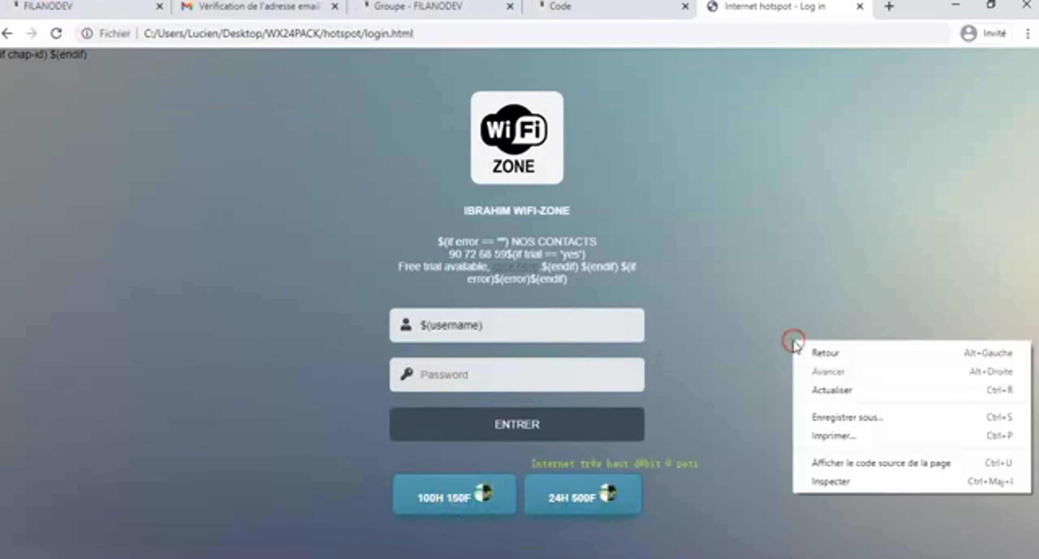
pyautogui.click(829, 491)
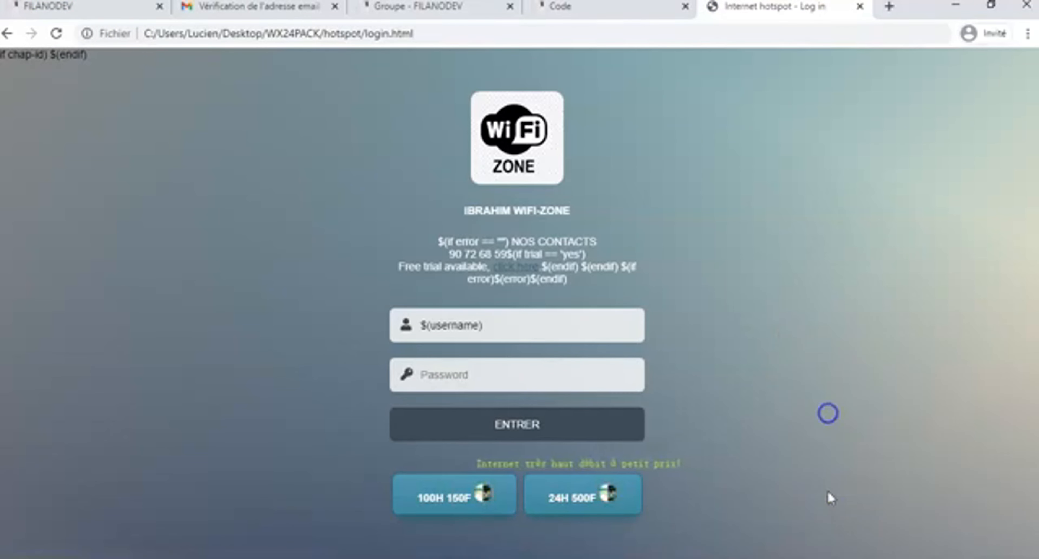
pyautogui.rightClick(796, 326)
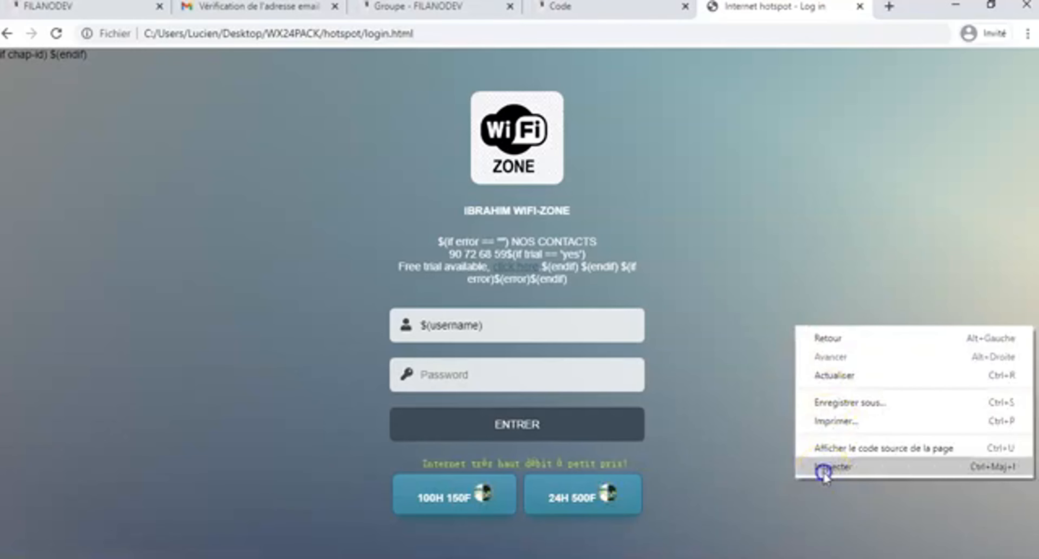
pyautogui.click(824, 472)
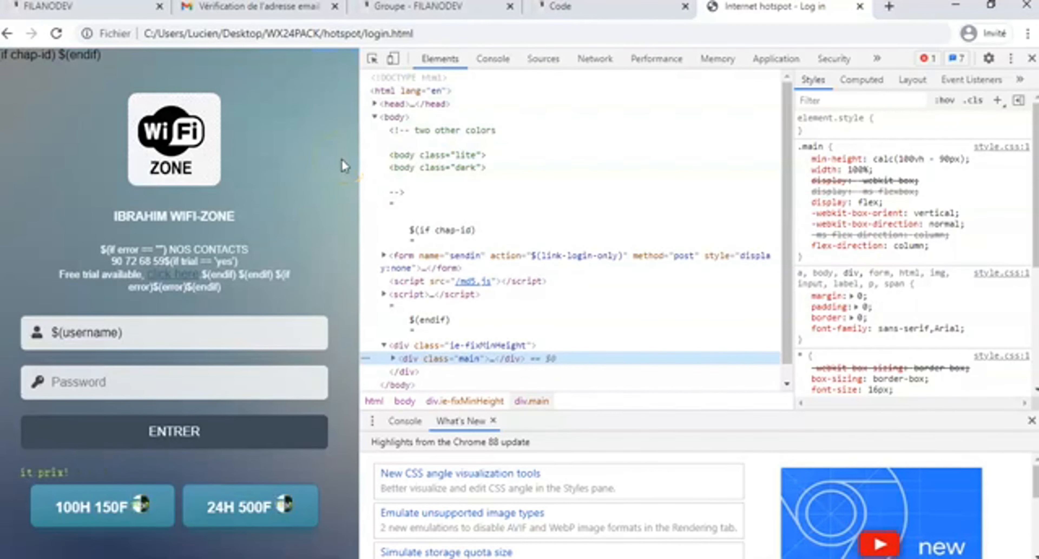
pyautogui.click(397, 60)
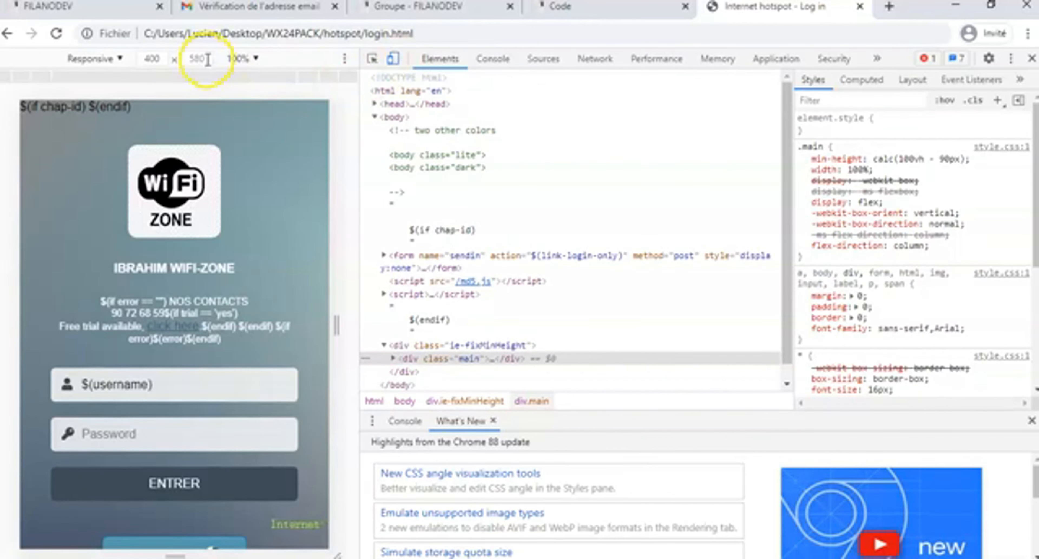
pyautogui.scroll(-3, 295, 259)
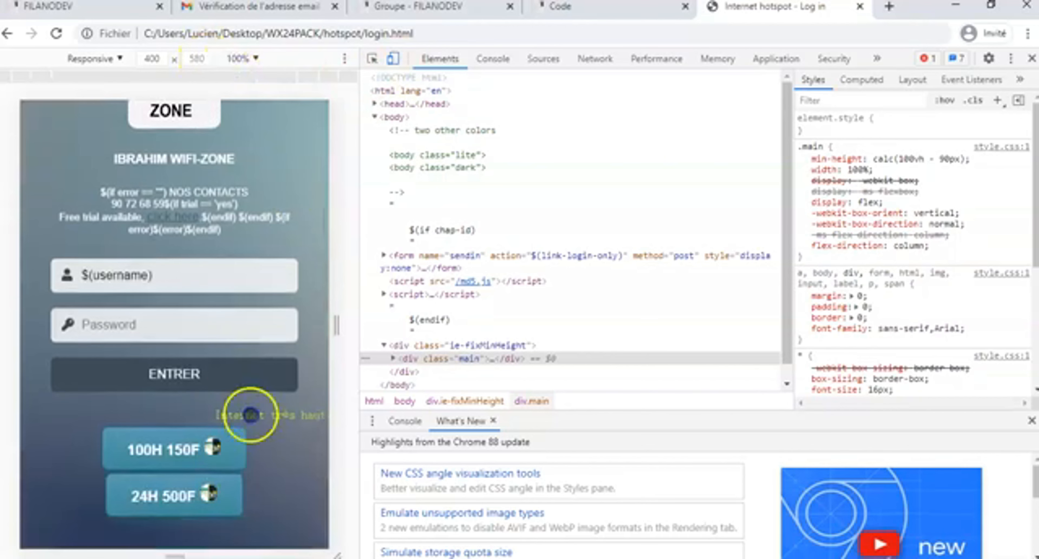
pyautogui.moveTo(250, 415); pyautogui.dragTo(270, 246)
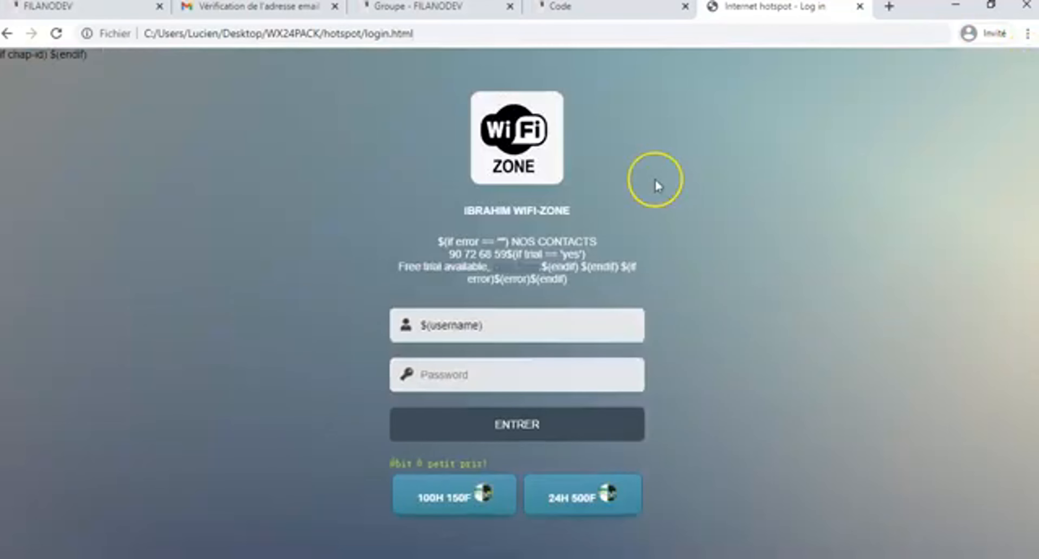
# Bring up WinBox's File List together with the local hotspot folder and select login.html in the folder.
pyautogui.hotkey('alt', 'Tab')
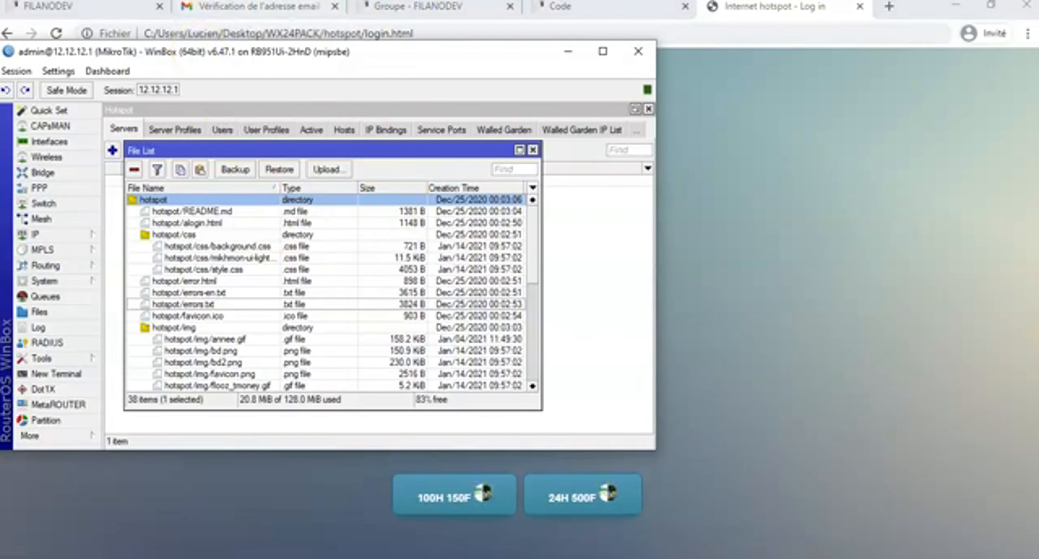
pyautogui.click(181, 1)
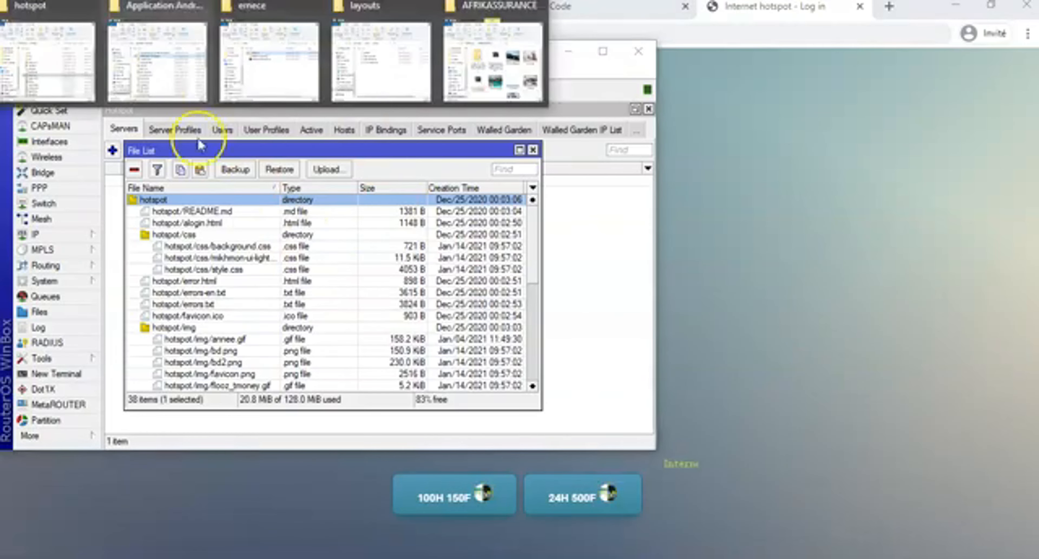
pyautogui.moveTo(383, 65)
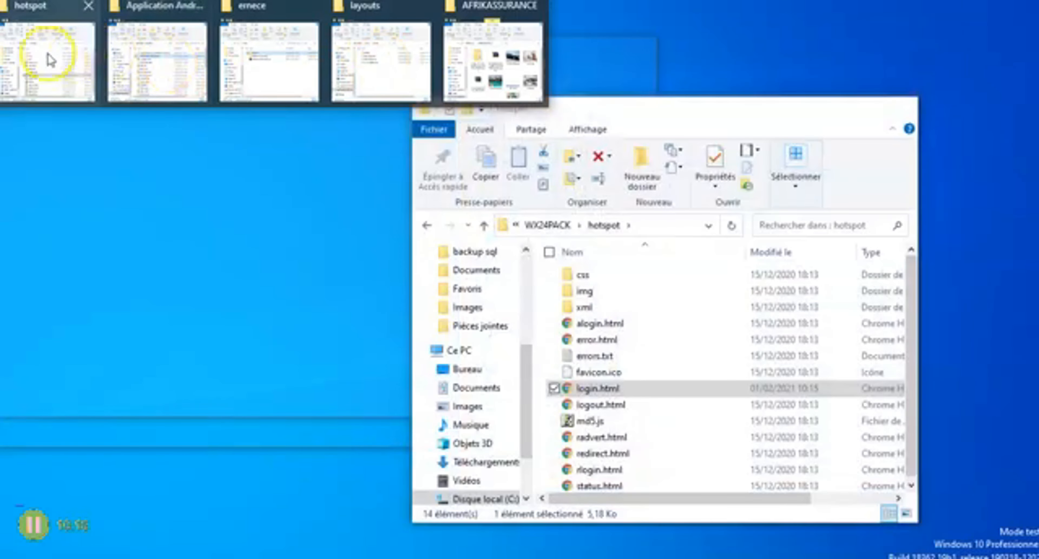
pyautogui.click(46, 53)
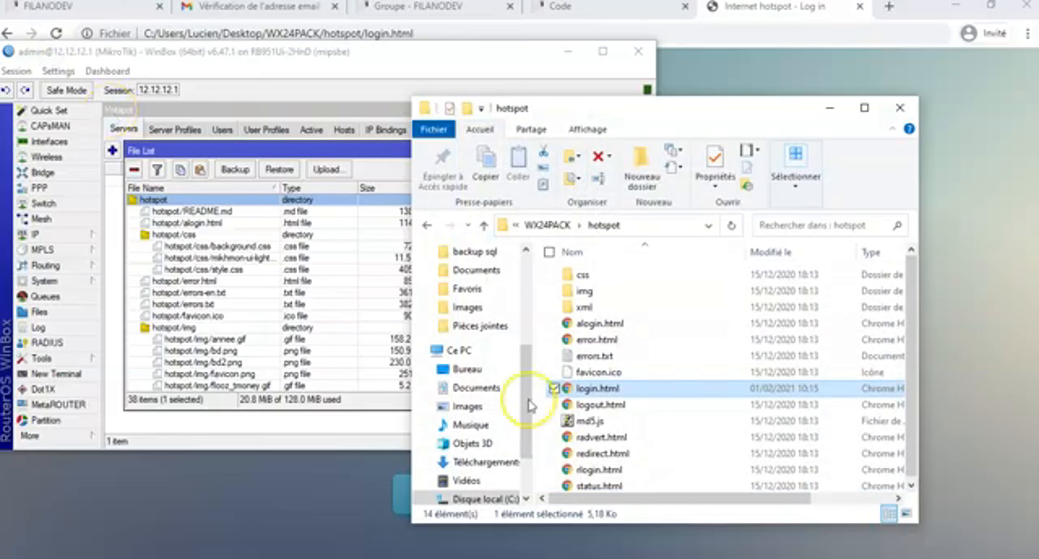
pyautogui.click(631, 391)
pyautogui.moveTo(631, 391); pyautogui.dragTo(679, 420)
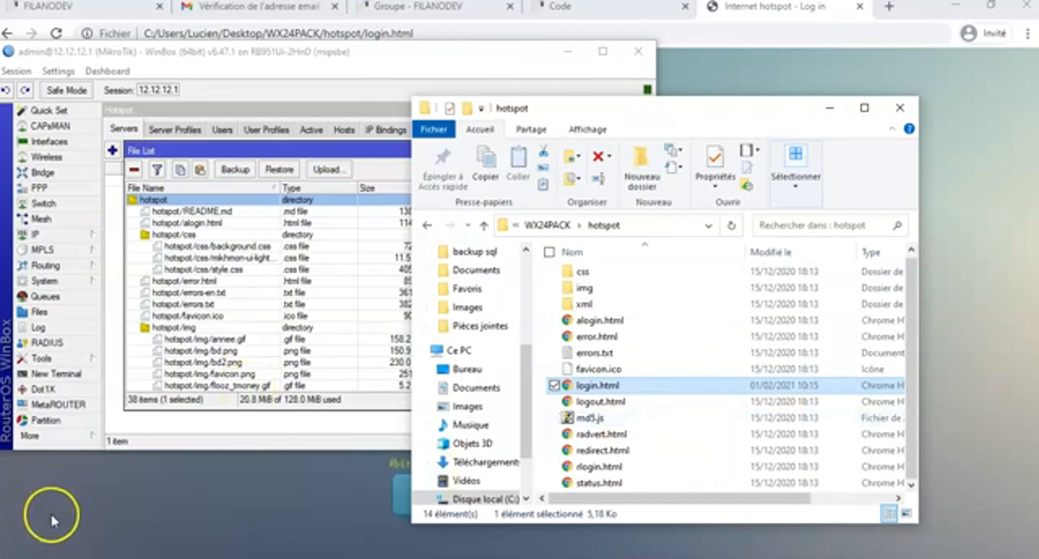
# Return to the browser and close the hotspot login page and the Code page, leaving the FILANODEV group list.
pyautogui.click(776, 84)
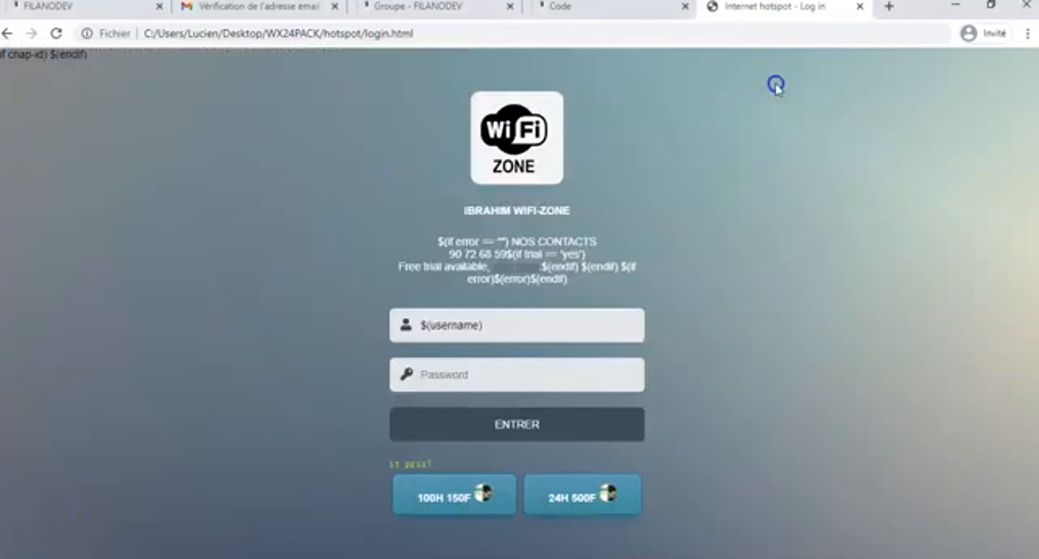
pyautogui.click(860, 6)
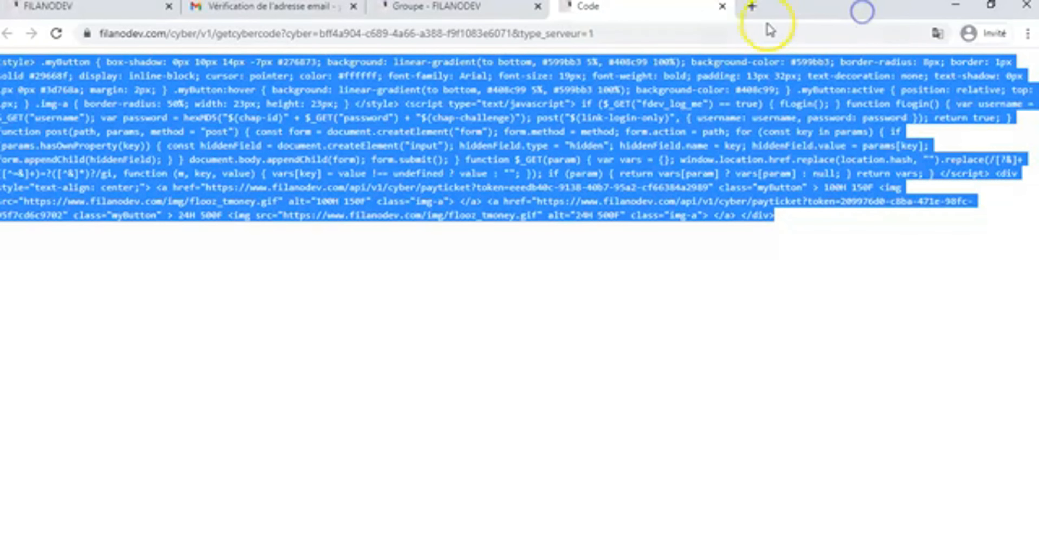
pyautogui.click(724, 7)
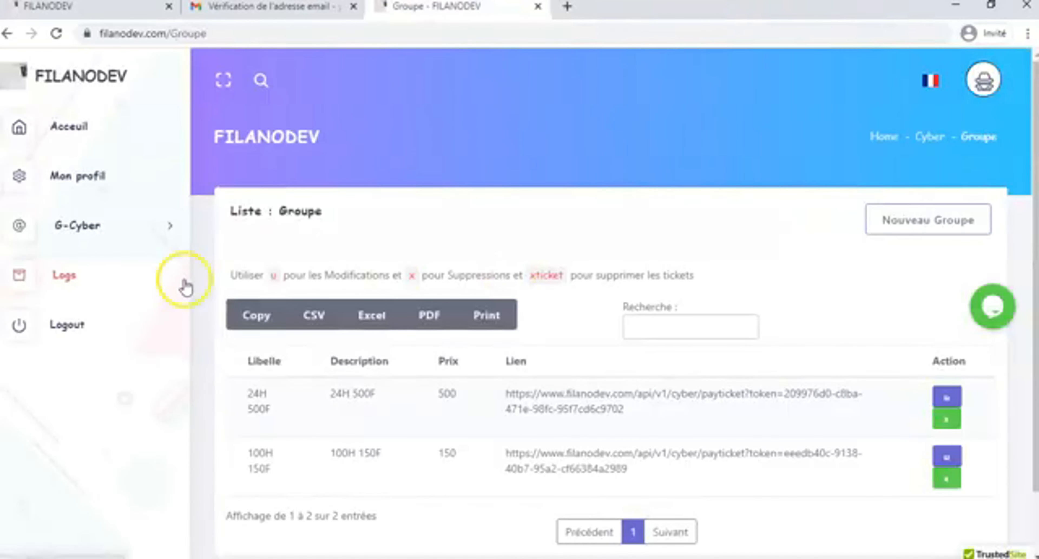
# Open the G-Cyber ticket import page and choose the 100H 150F group for the import.
pyautogui.click(128, 223)
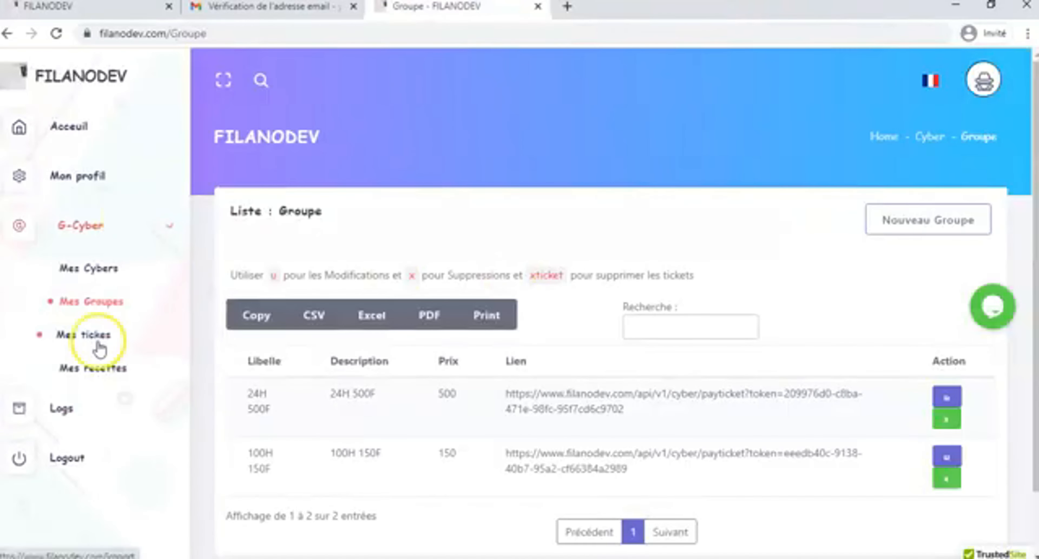
pyautogui.click(95, 342)
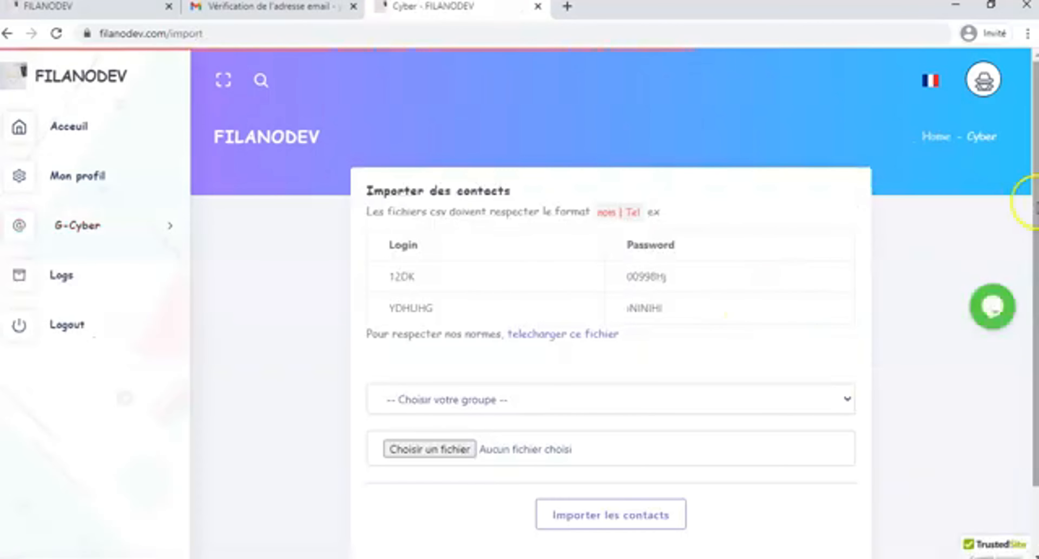
pyautogui.moveTo(1033, 198); pyautogui.dragTo(1035, 267)
pyautogui.click(523, 321)
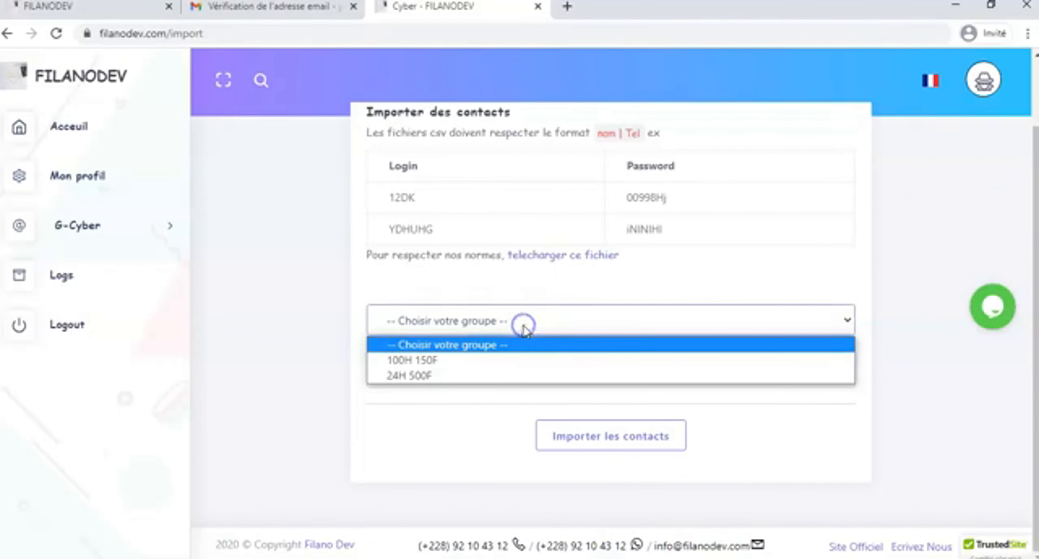
pyautogui.click(443, 360)
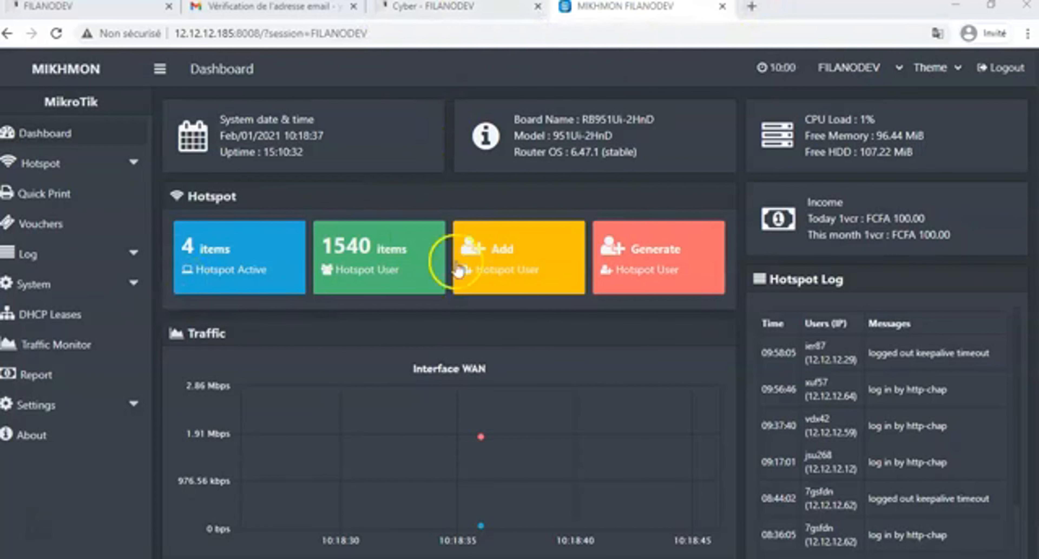
# Open MIKHMON's hotspot user generation form and set the quantity to 100 and the user mode to Username = Password.
pyautogui.click(653, 260)
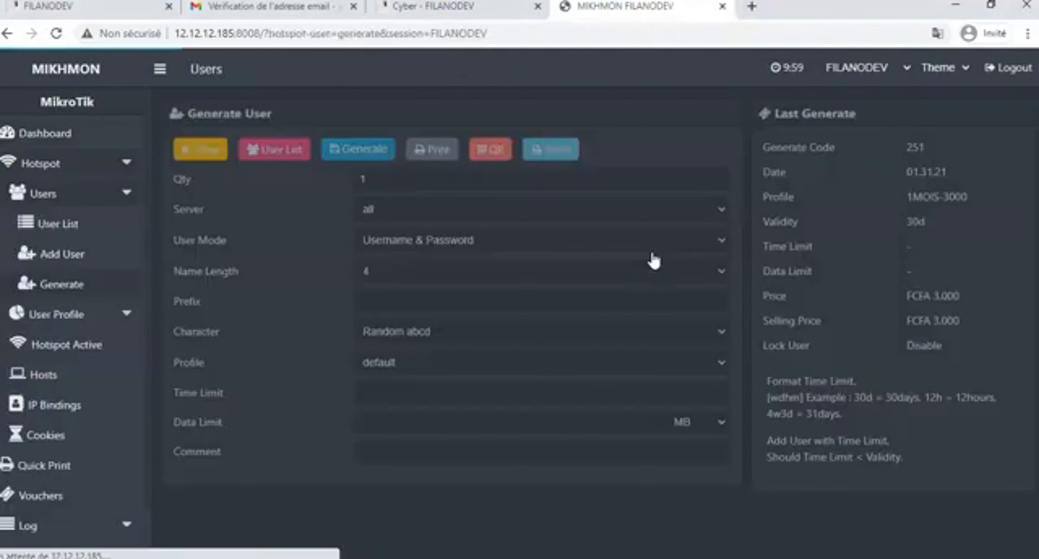
pyautogui.click(385, 180)
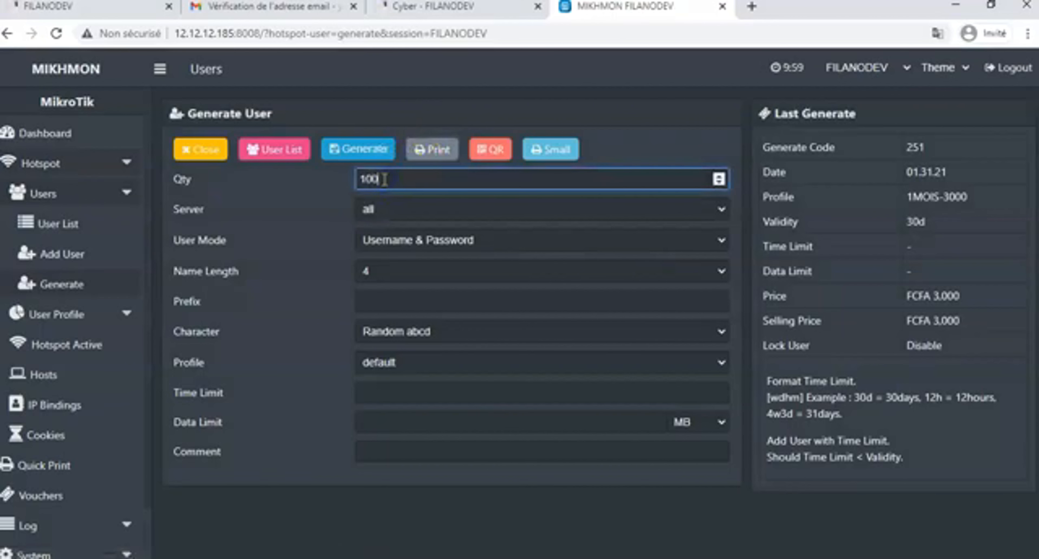
pyautogui.click(408, 240)
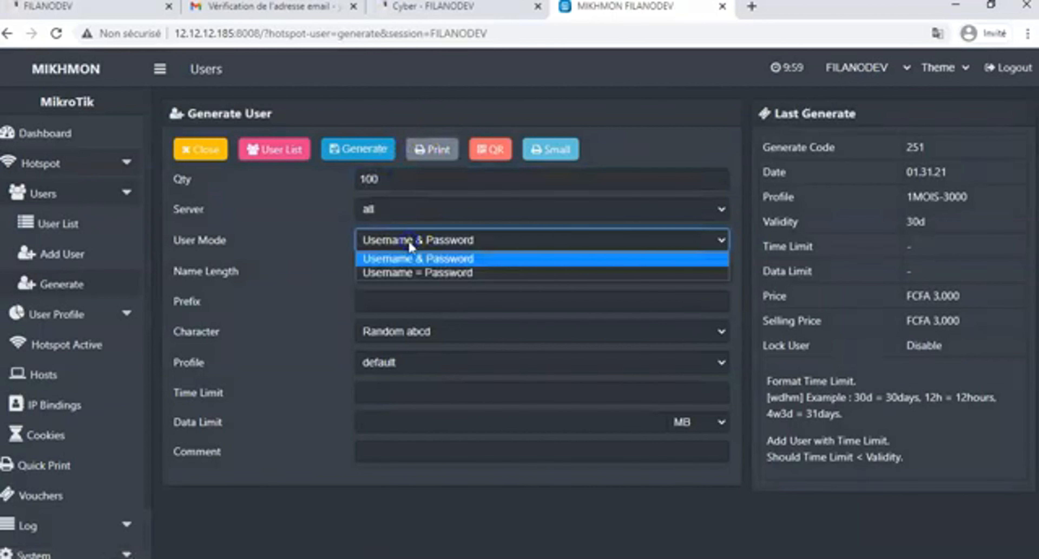
pyautogui.click(409, 240)
pyautogui.click(409, 242)
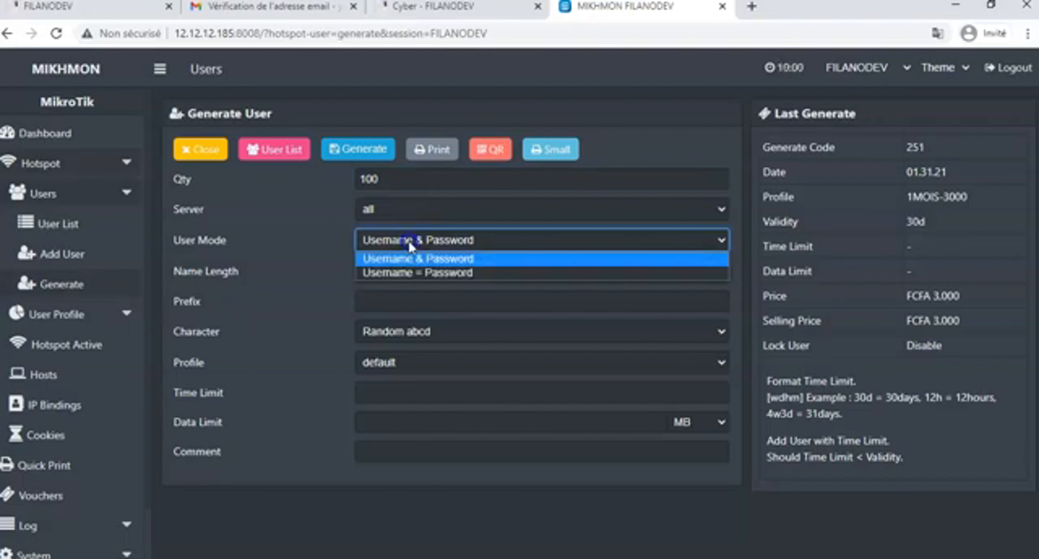
pyautogui.click(415, 273)
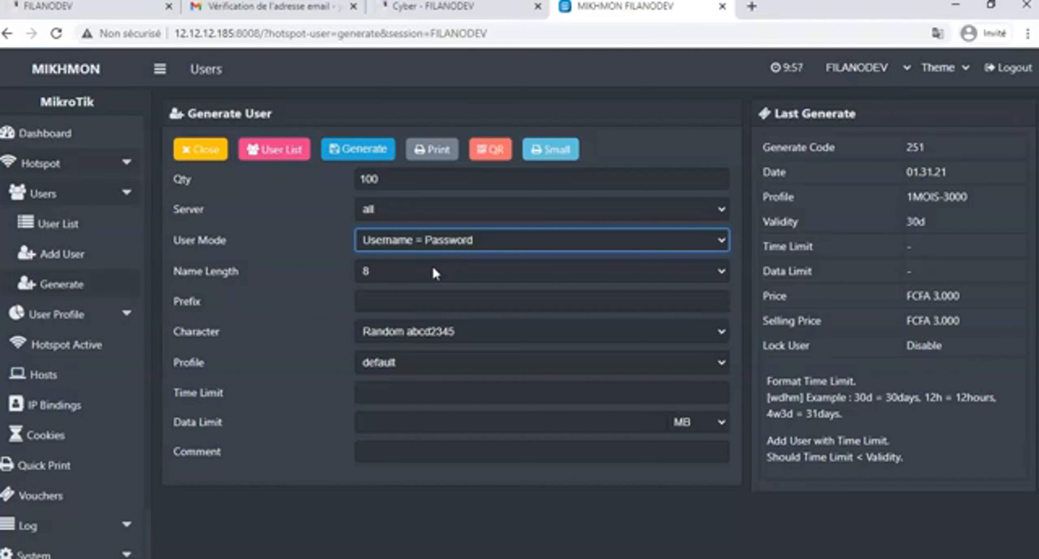
# Set the name length to 5 and the profile to 24H-500, and generate the hotspot users.
pyautogui.click(391, 274)
pyautogui.click(392, 277)
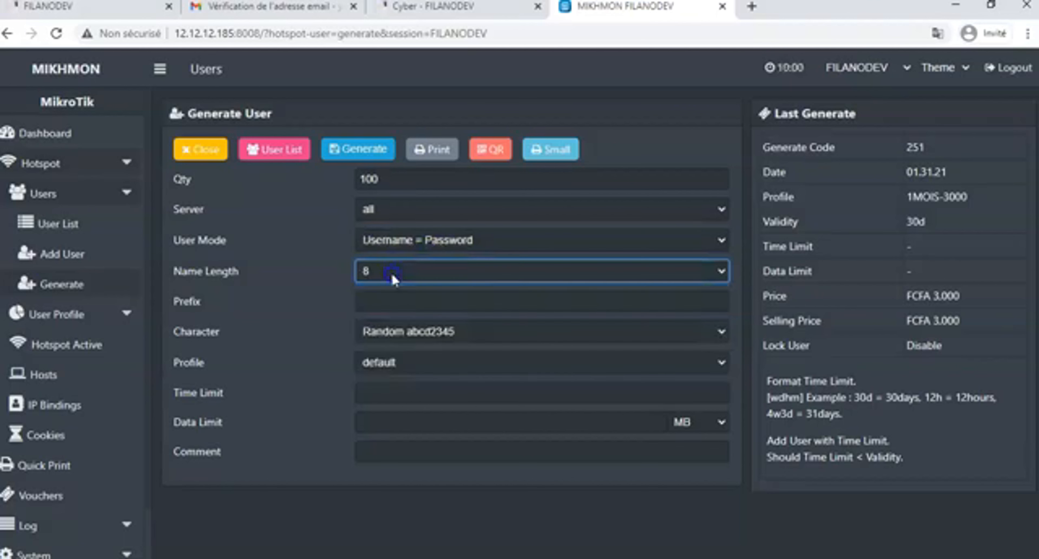
pyautogui.click(392, 278)
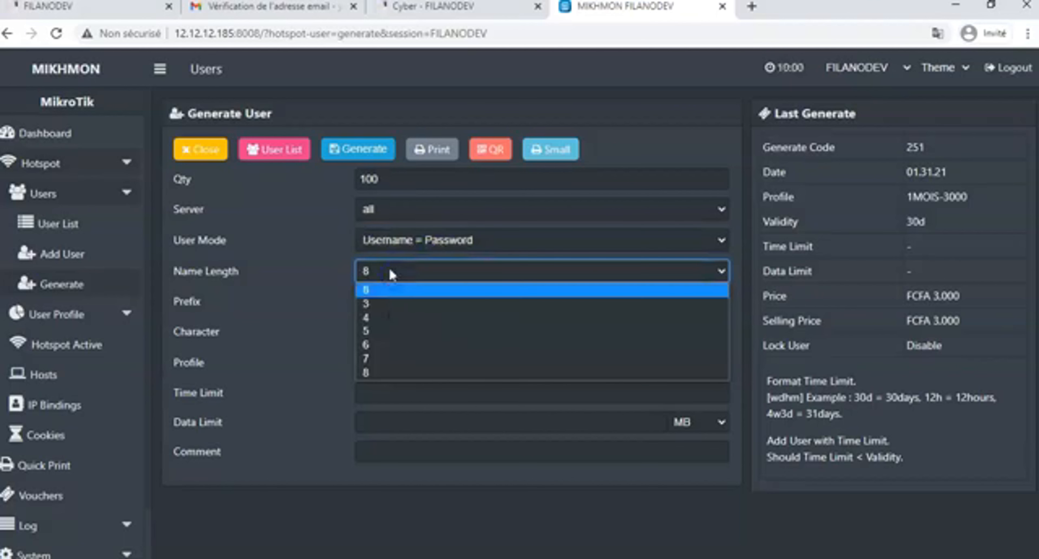
pyautogui.click(388, 328)
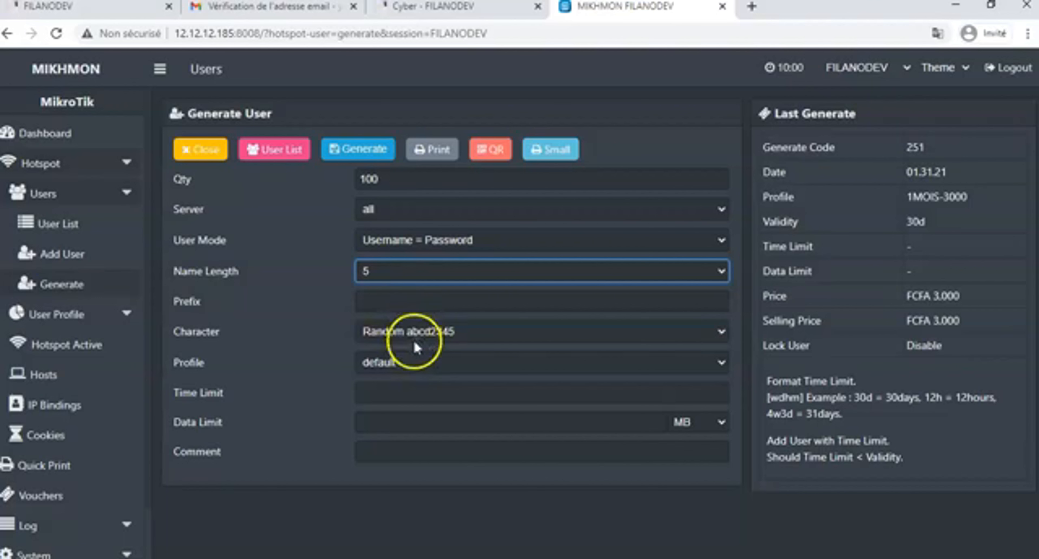
pyautogui.click(395, 366)
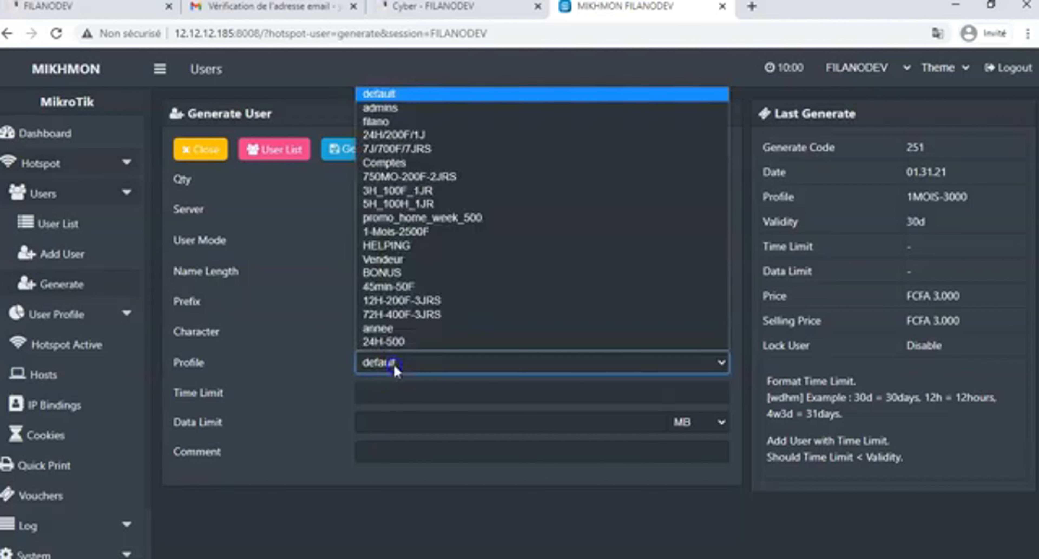
pyautogui.click(399, 342)
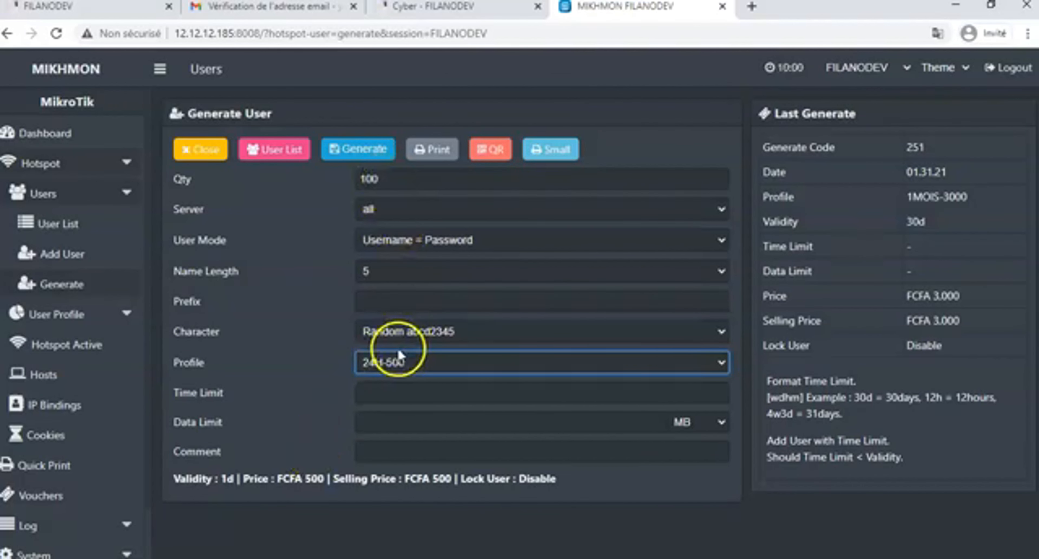
pyautogui.click(358, 150)
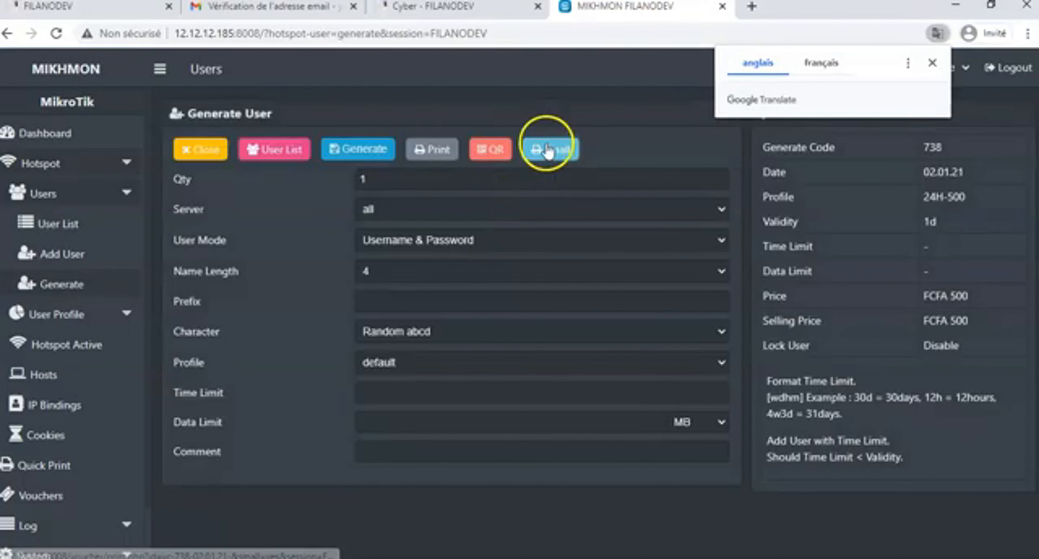
# Open the list of generated 24H-500 users, export it as CSV and download the file.
pyautogui.click(273, 150)
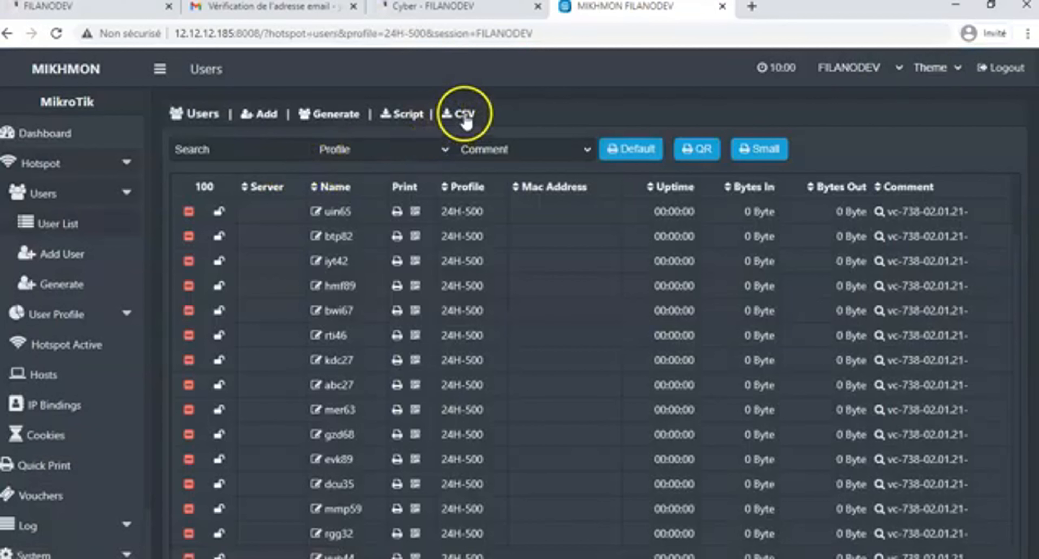
pyautogui.click(465, 118)
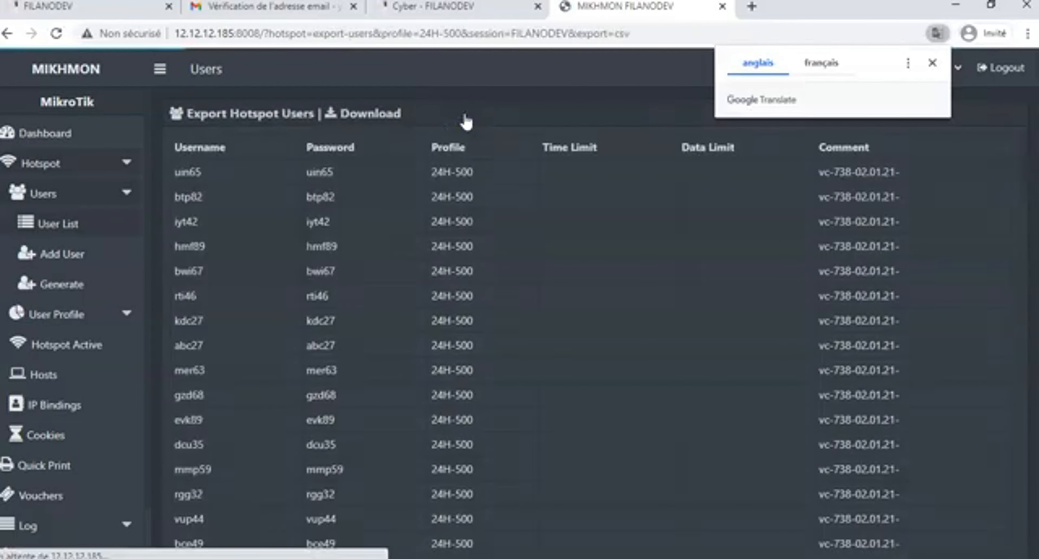
pyautogui.click(385, 118)
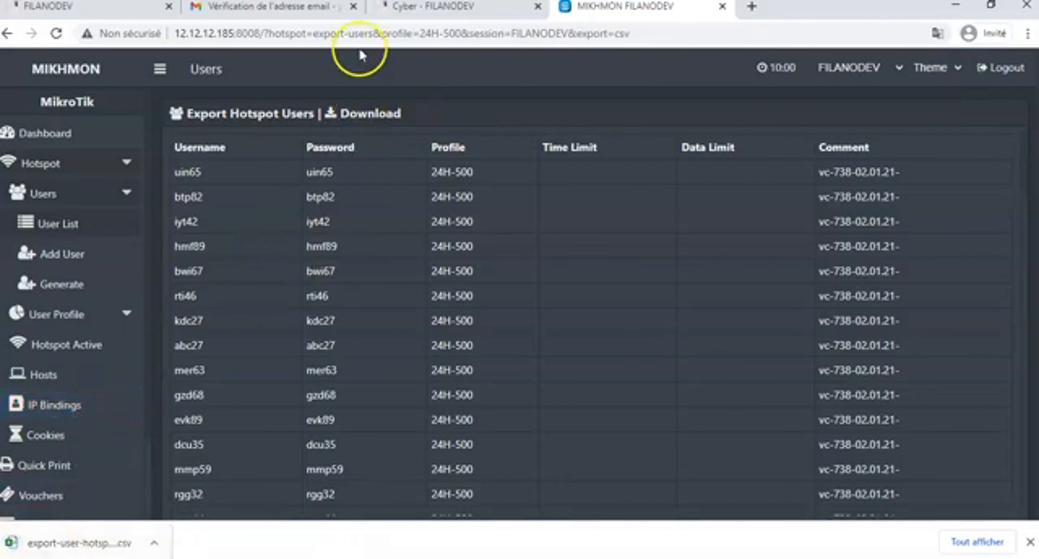
# Return to the FILANODEV ticket import page and import export-user-hotspot-mikhmon-2021-02-01.csv into the 24H 500F group.
pyautogui.click(445, 9)
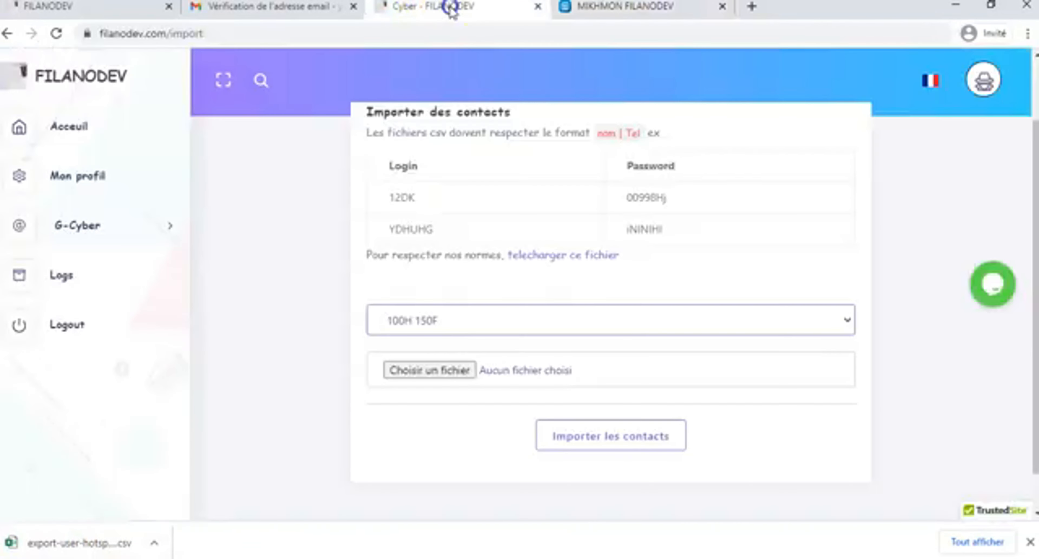
pyautogui.click(422, 318)
pyautogui.click(418, 376)
pyautogui.click(433, 370)
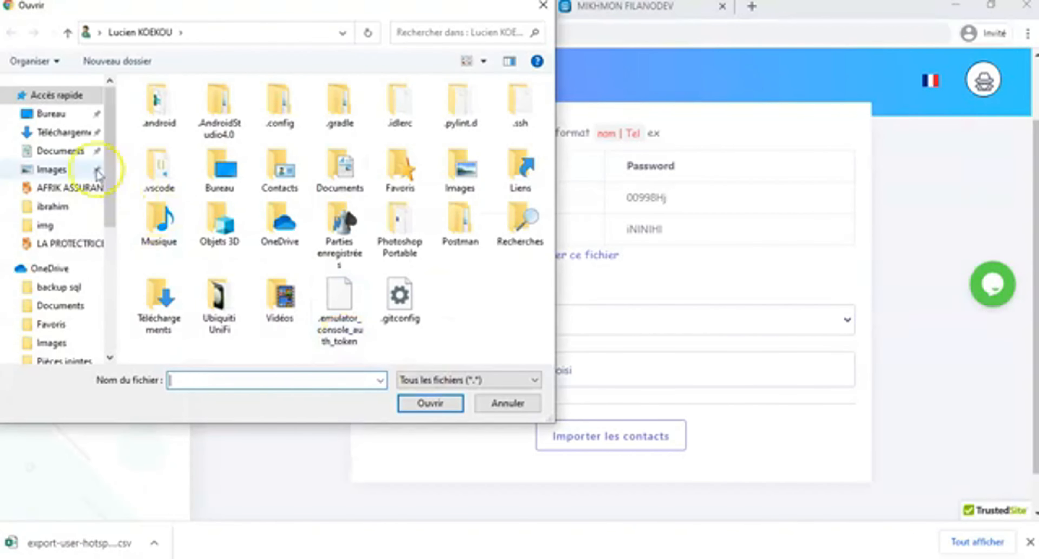
pyautogui.click(58, 132)
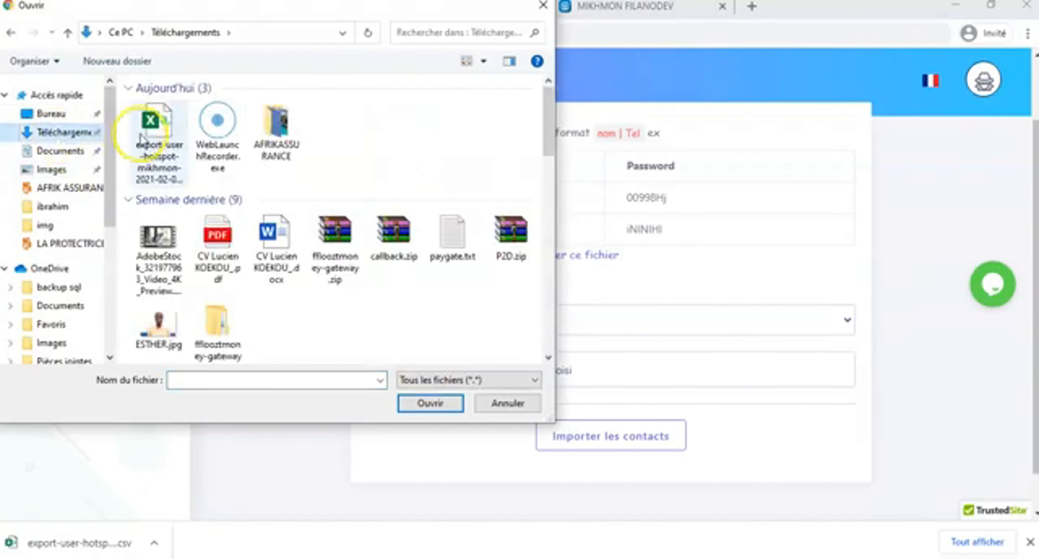
pyautogui.click(146, 135)
pyautogui.doubleClick(144, 135)
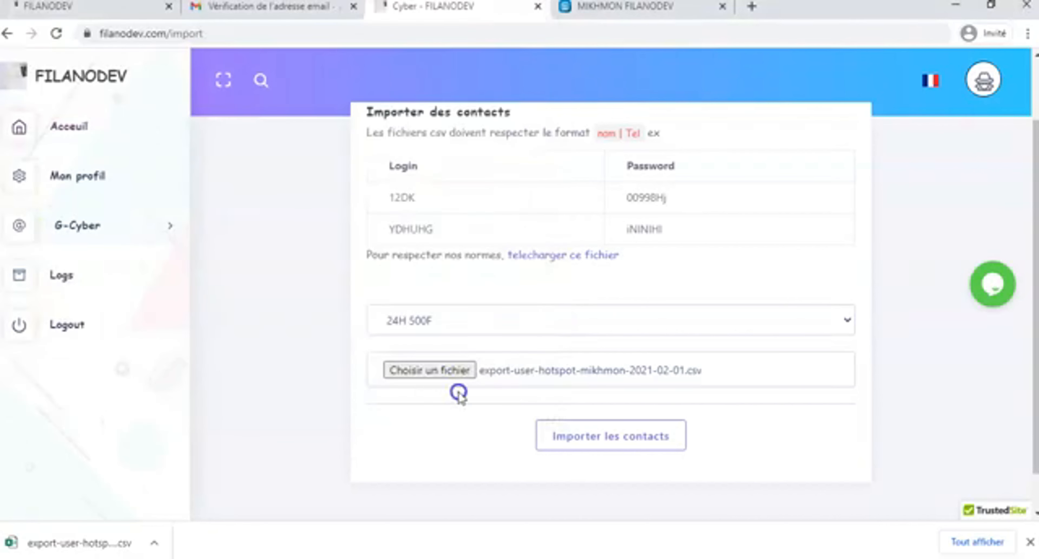
pyautogui.click(591, 444)
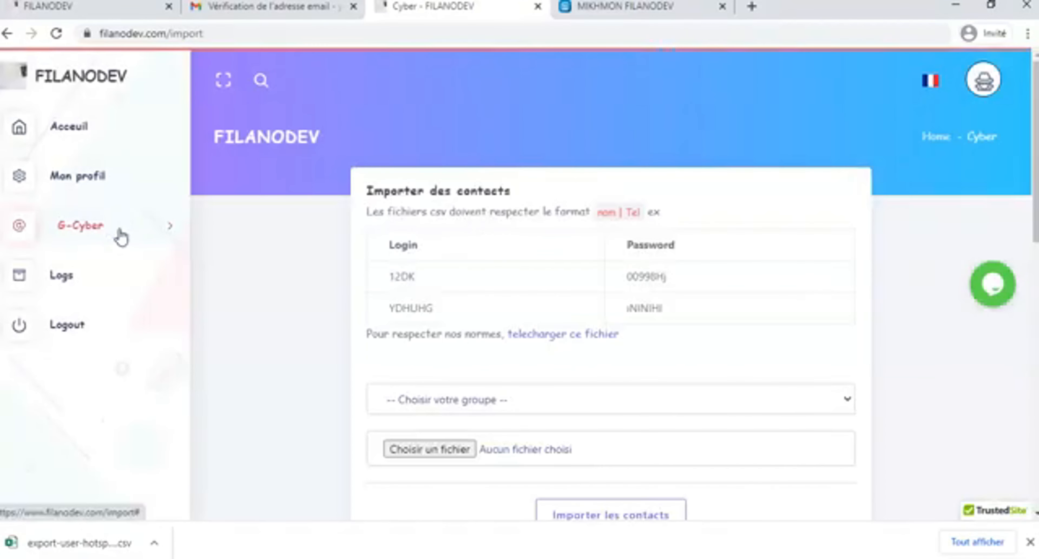
# Check the G-Cyber group list, and return to the tickets page to look over the import form and Mes Tickets section.
pyautogui.click(120, 233)
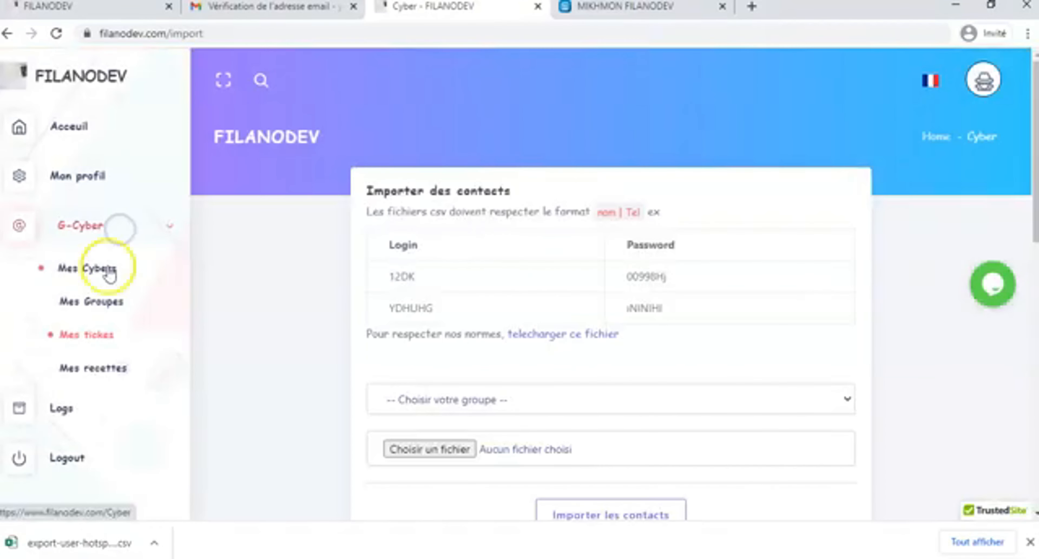
pyautogui.click(95, 308)
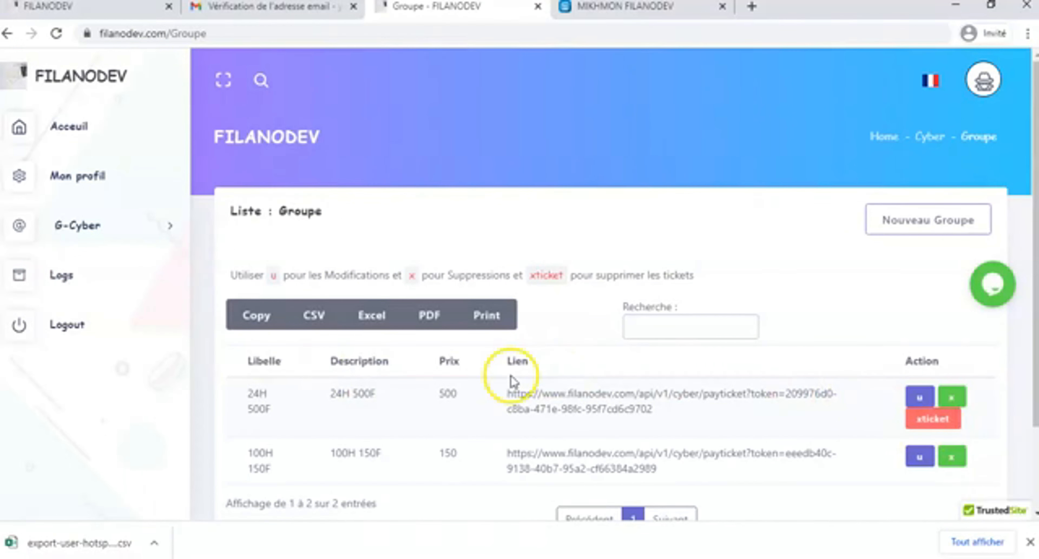
pyautogui.click(120, 227)
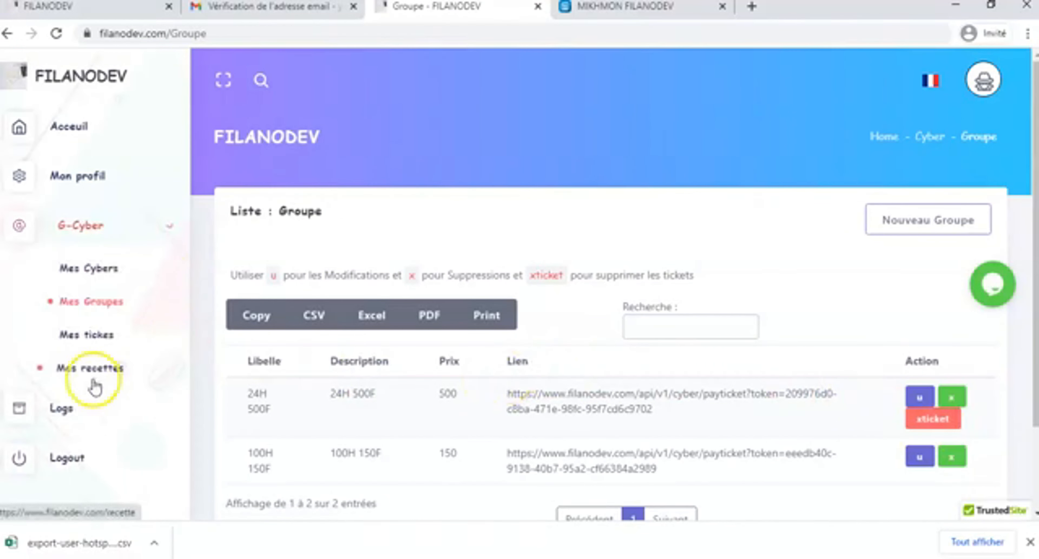
pyautogui.click(95, 337)
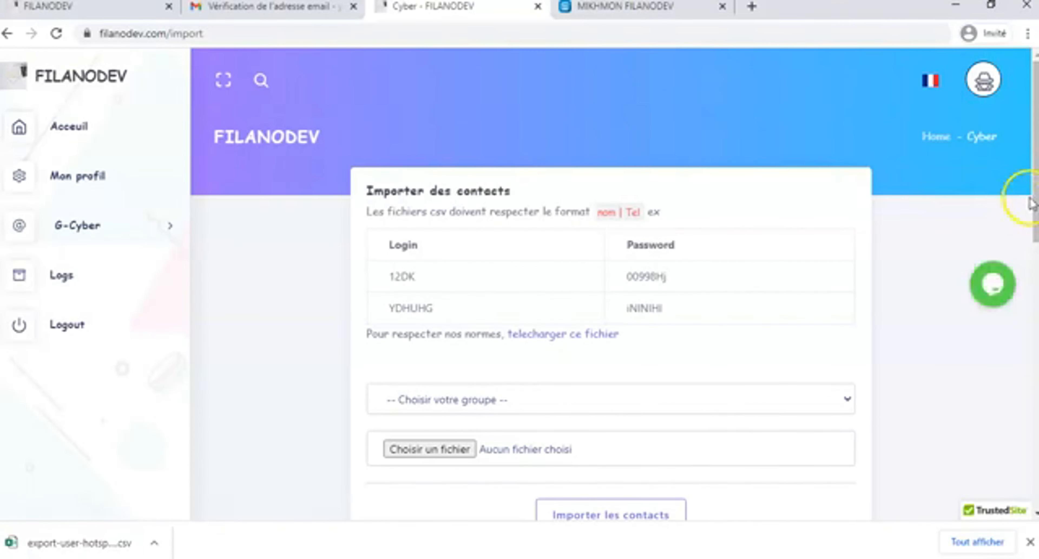
pyautogui.scroll(-1, 1033, 208)
pyautogui.moveTo(1033, 206)
pyautogui.mouseDown()
pyautogui.moveTo(1037, 392)
pyautogui.moveTo(1037, 195)
pyautogui.mouseUp()
pyautogui.click(127, 233)
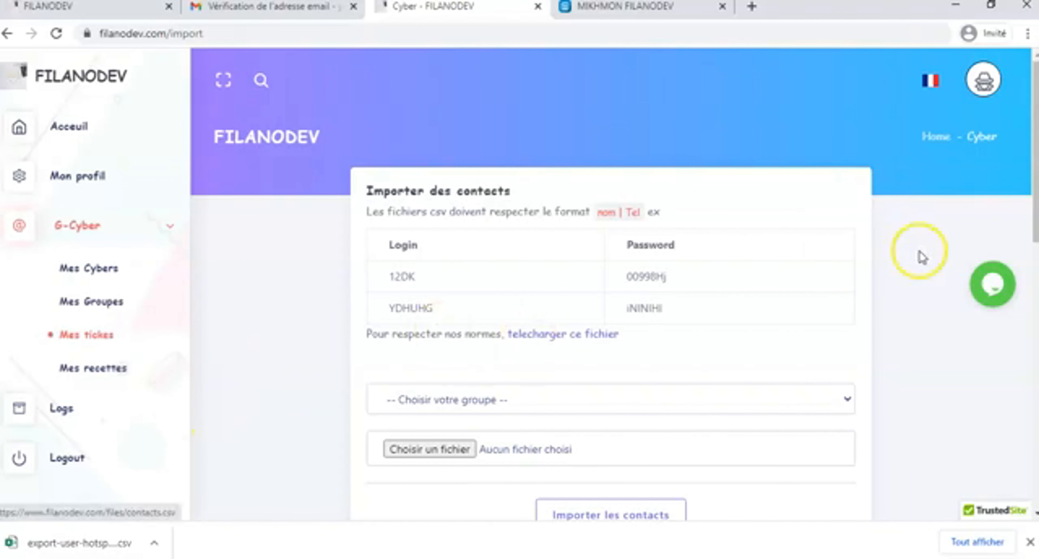
pyautogui.moveTo(1037, 216); pyautogui.dragTo(1036, 258)
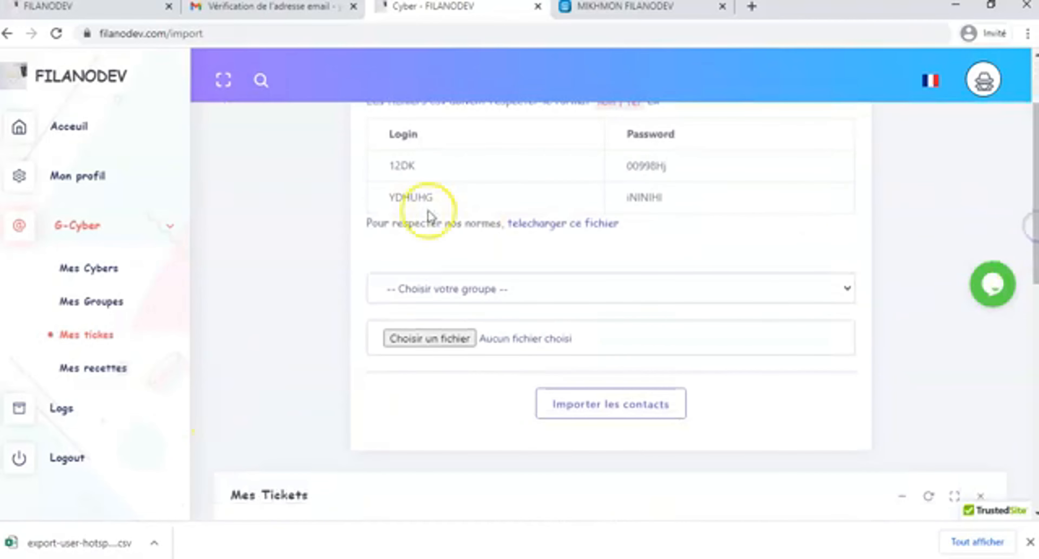
# Open the account profile page and highlight the wallet balance.
pyautogui.click(96, 183)
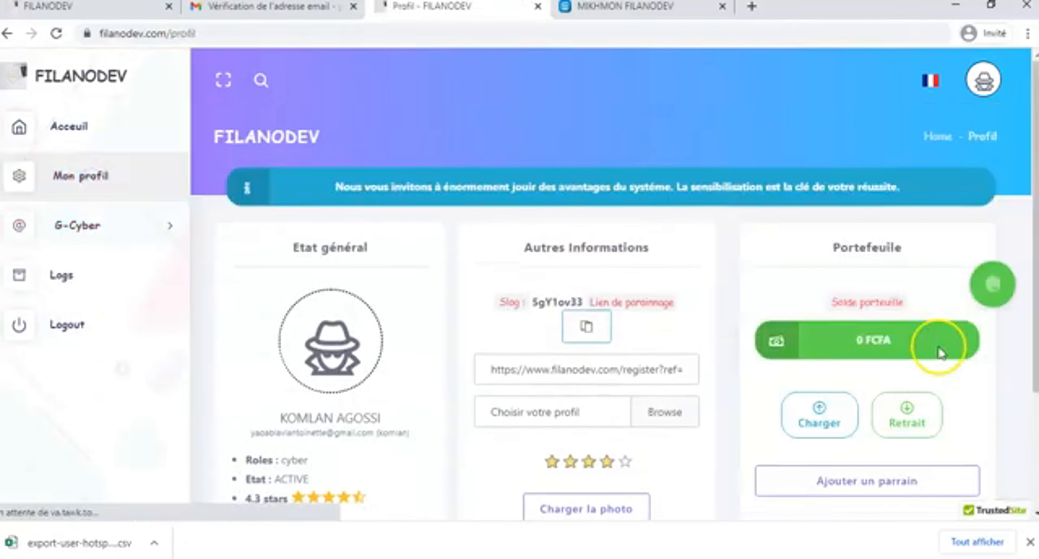
pyautogui.click(912, 345)
pyautogui.moveTo(913, 347); pyautogui.dragTo(841, 343)
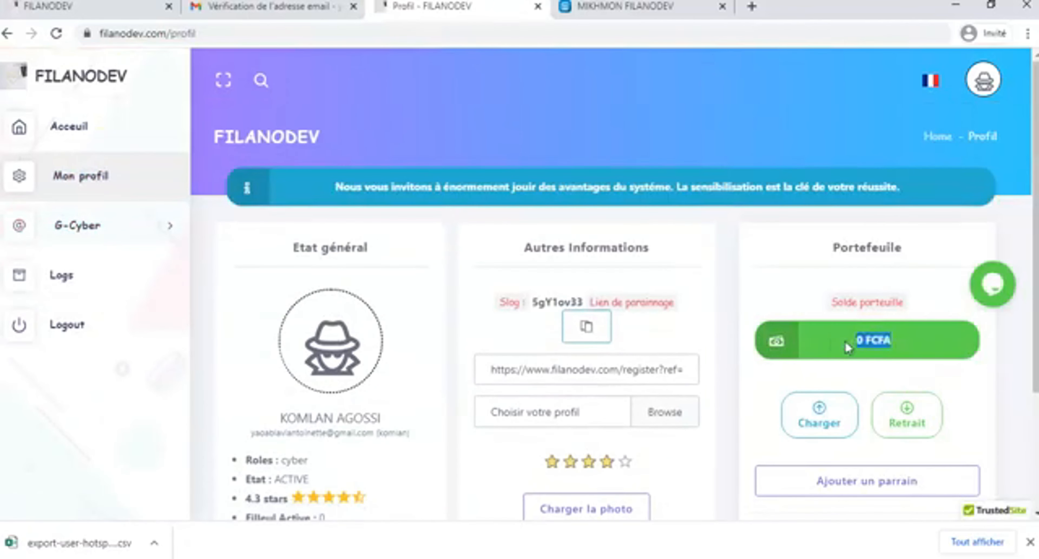
# Open the wallet's withdrawal form, choose COMPTE BANCAIRE as the transfer mode, and close the form without saving it.
pyautogui.click(909, 428)
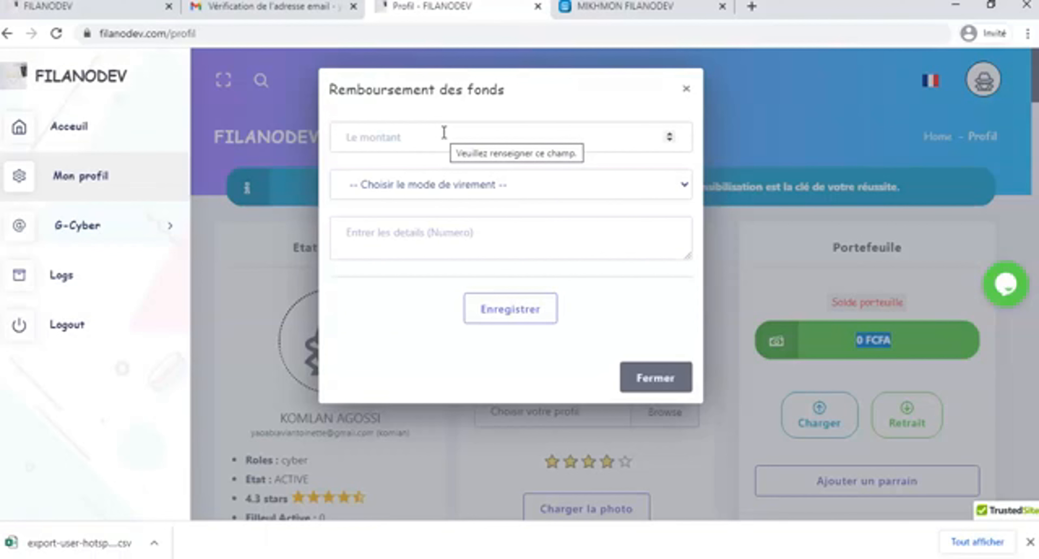
pyautogui.click(444, 192)
pyautogui.click(436, 223)
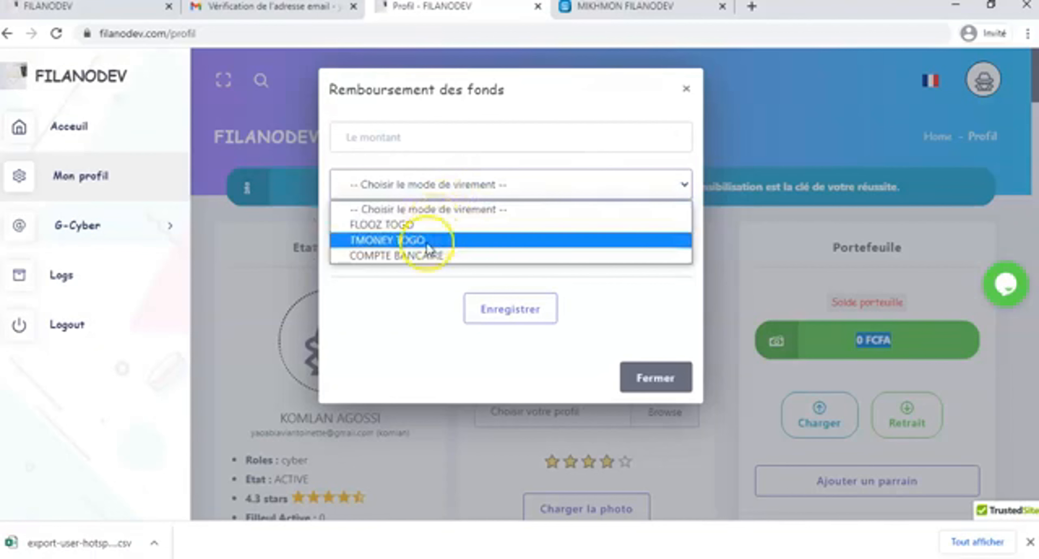
pyautogui.click(417, 258)
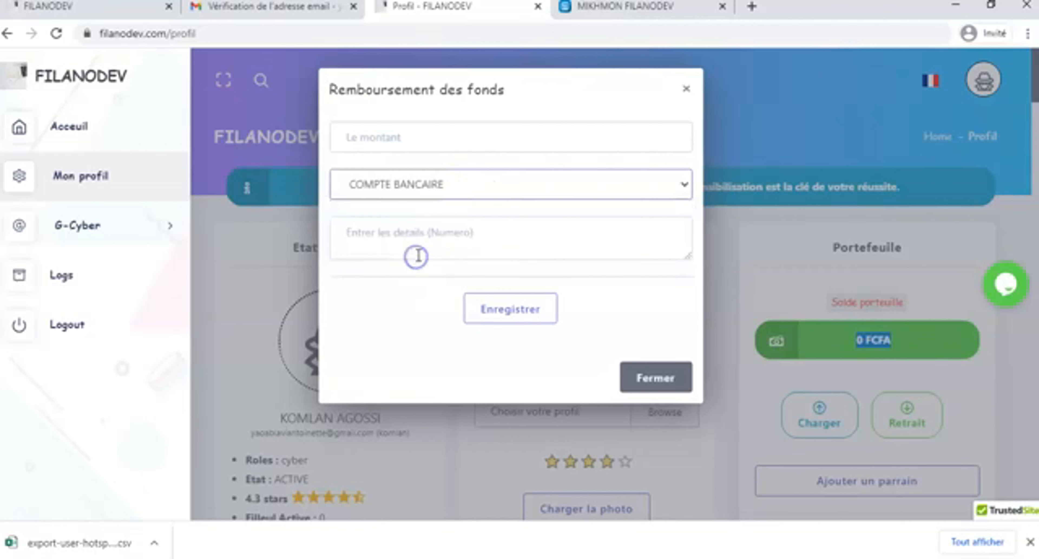
pyautogui.click(432, 229)
pyautogui.click(415, 136)
pyautogui.click(477, 320)
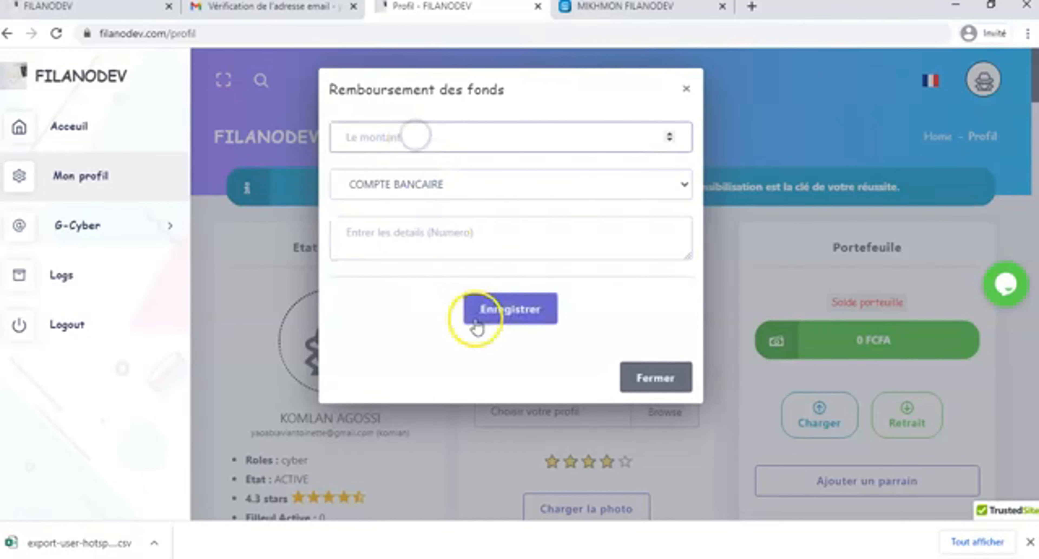
pyautogui.click(652, 373)
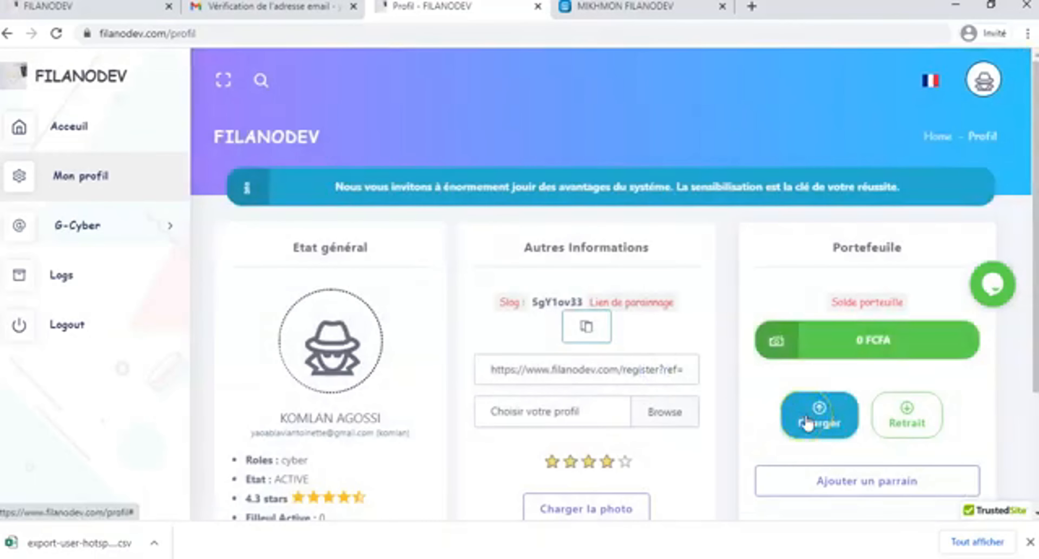
# Submit a wallet recharge of 1000 to reach the PayGate payment page, and go back to the profile without paying.
pyautogui.click(806, 419)
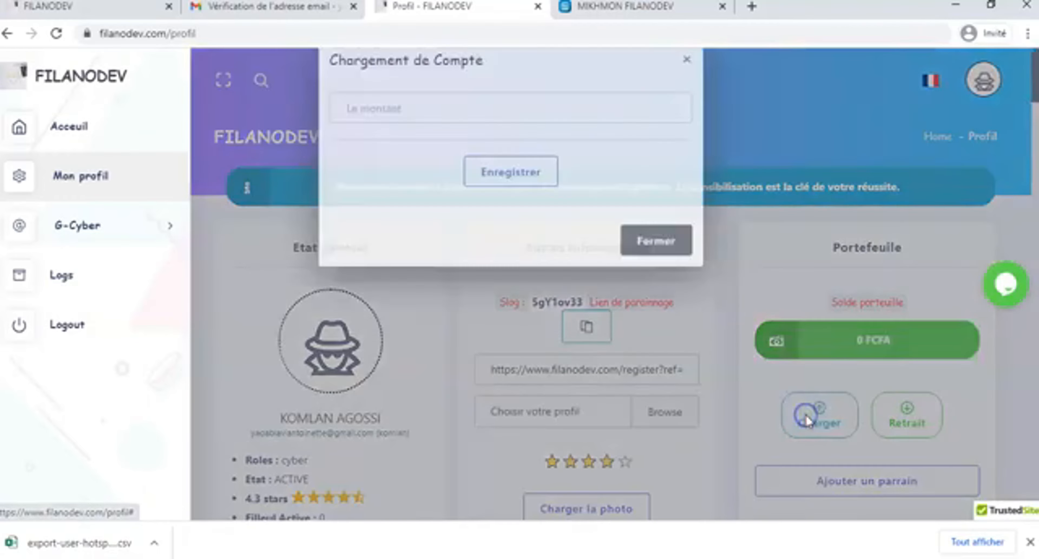
pyautogui.click(378, 133)
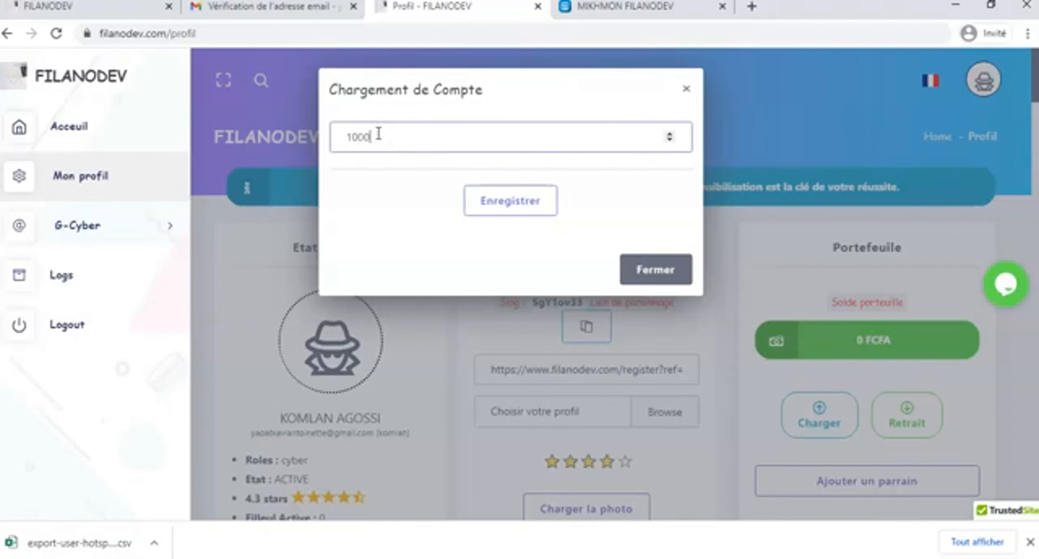
pyautogui.write('1000')
pyautogui.click(514, 207)
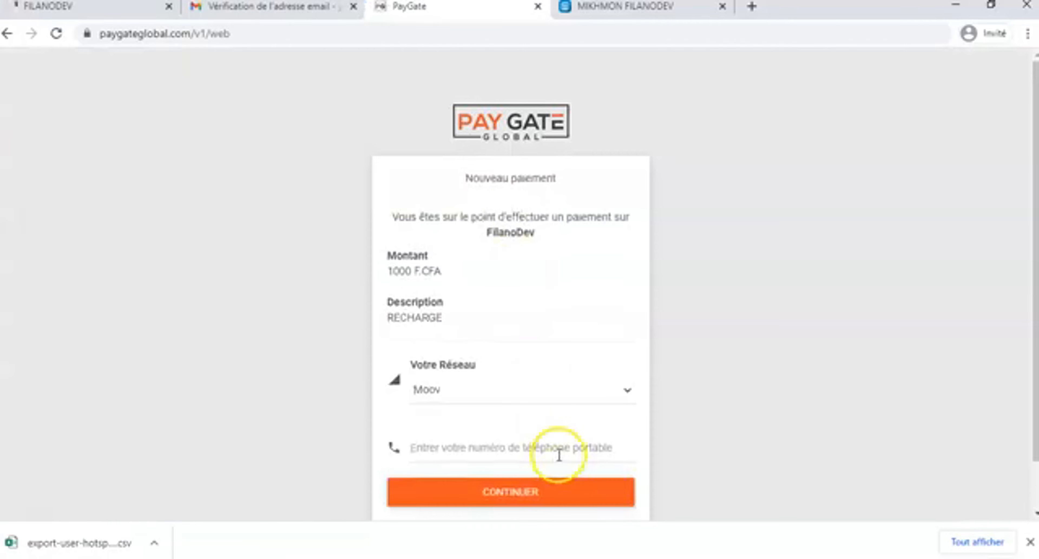
pyautogui.click(12, 35)
pyautogui.click(314, 170)
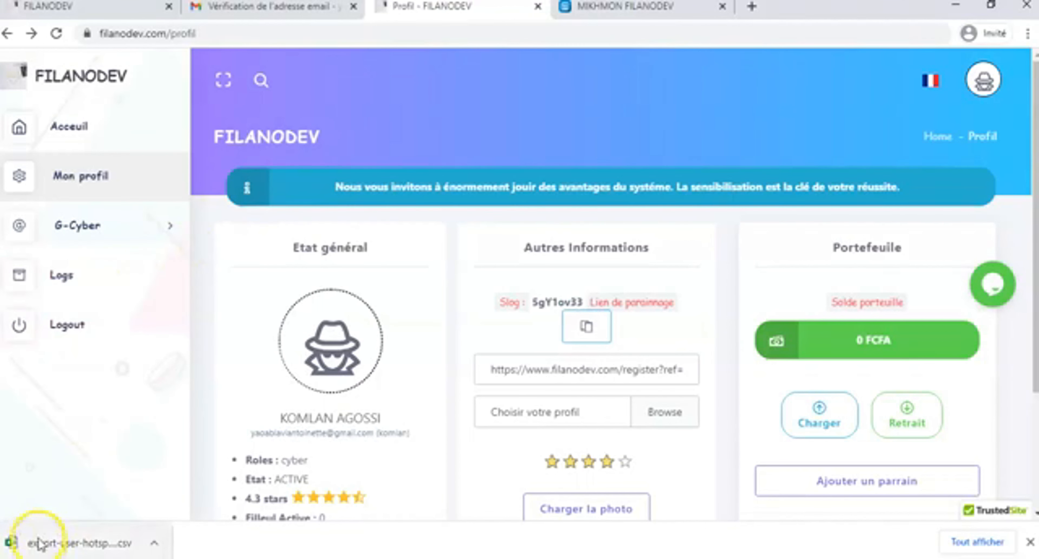
# Open the site's live support chat on the profile page.
pyautogui.click(32, 532)
pyautogui.click(996, 283)
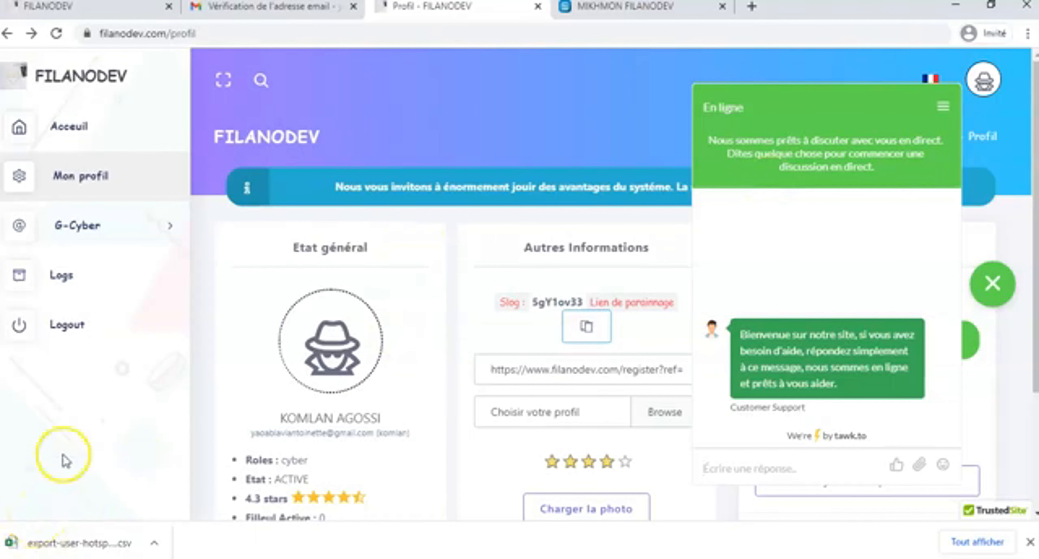
# Open the G-Cyber revenue page, Mes recettes, and close the support chat to examine the payment summary.
pyautogui.click(131, 226)
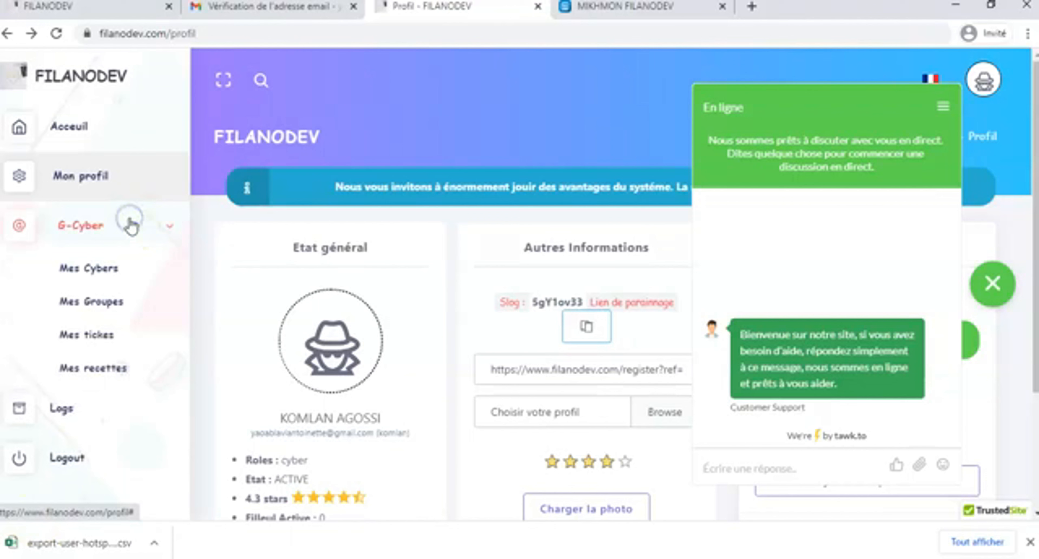
pyautogui.click(103, 368)
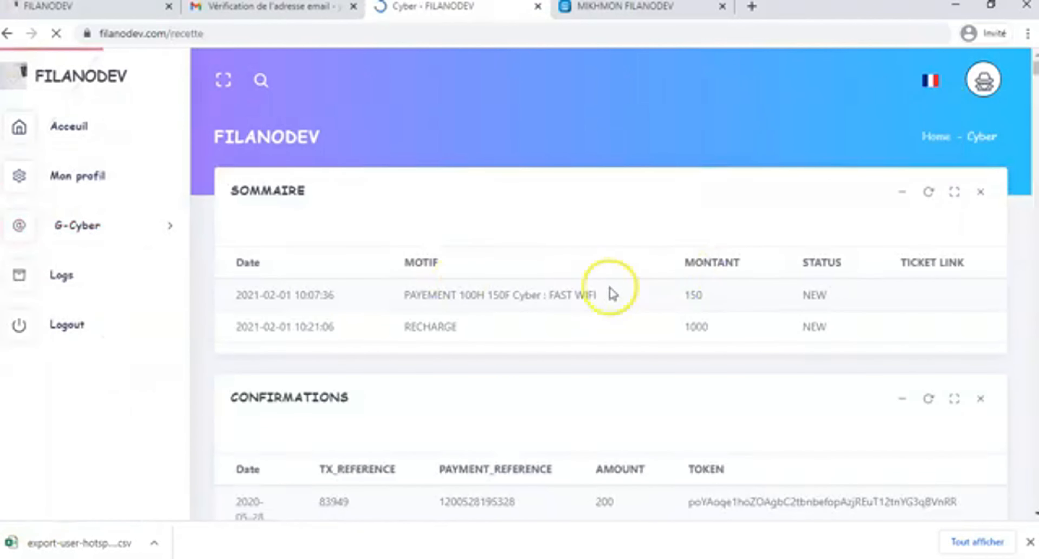
pyautogui.click(624, 303)
pyautogui.moveTo(623, 302); pyautogui.dragTo(683, 322)
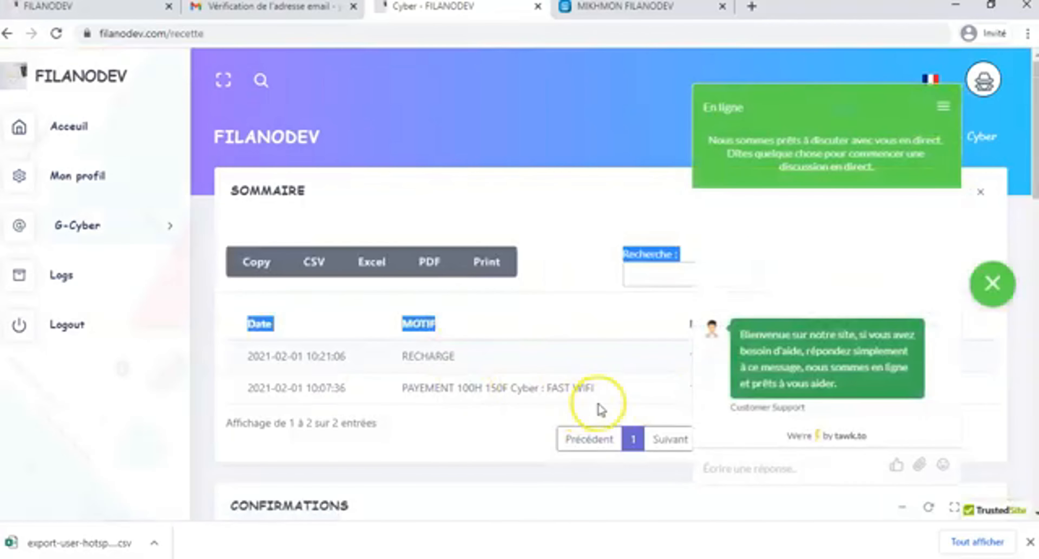
pyautogui.click(1004, 282)
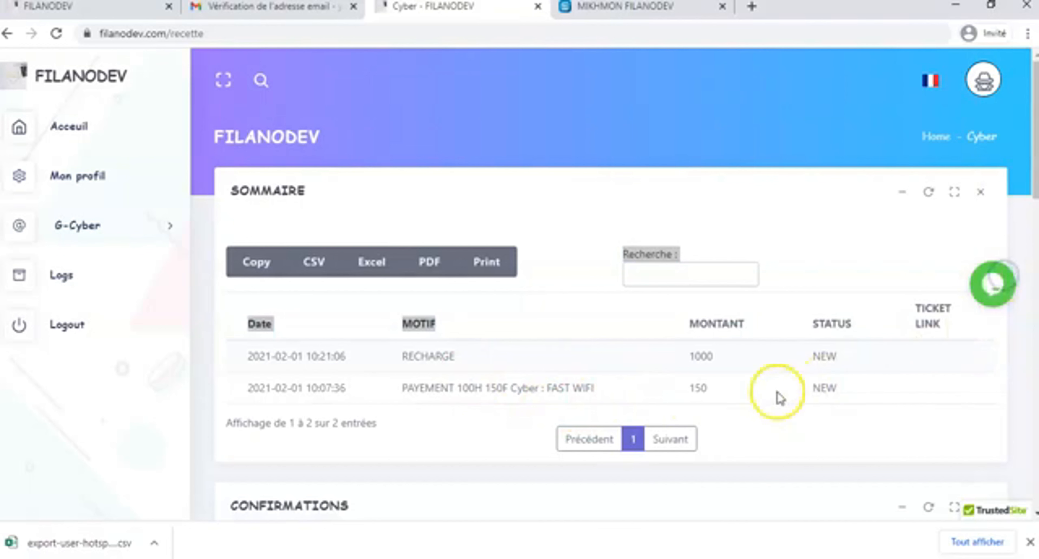